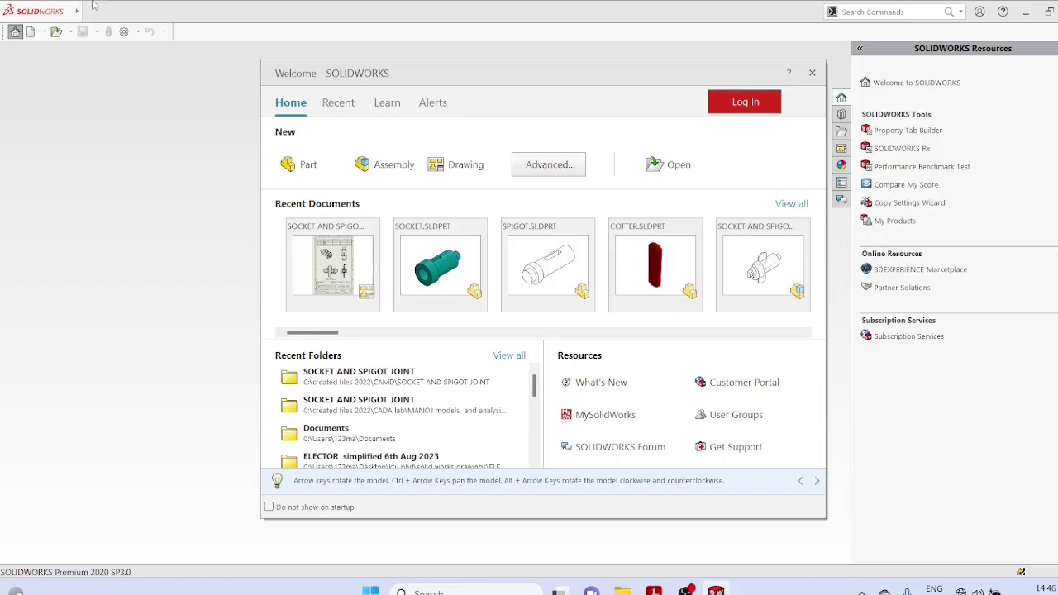
Step: Create a new part and confirm its document units are MMGS (millimetre, gram, second)
{"action": "left_click", "coordinate": [291, 169]}
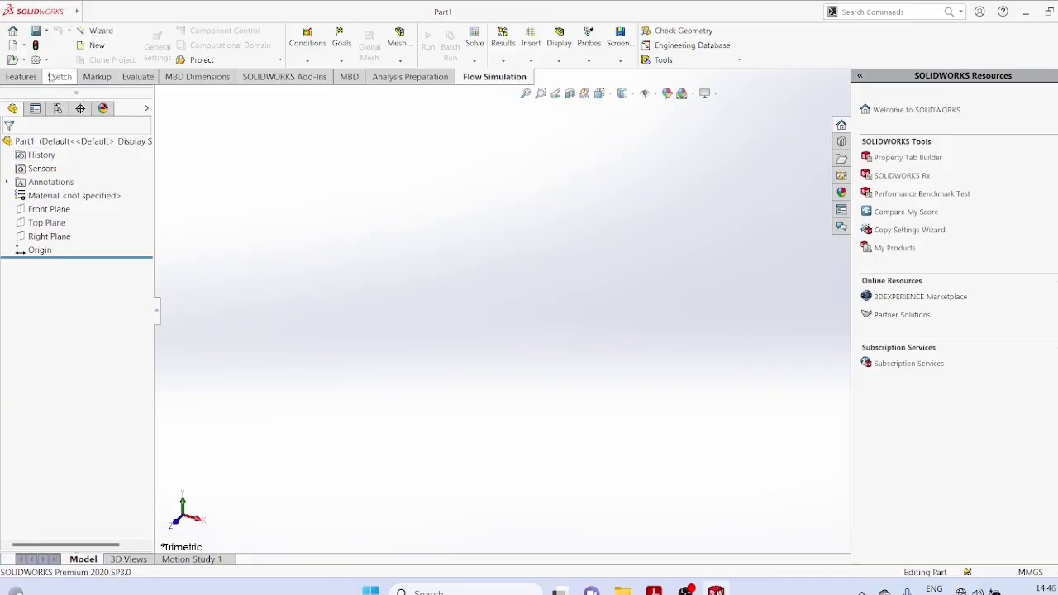
{"action": "left_click", "coordinate": [46, 60]}
{"action": "left_click", "coordinate": [51, 73]}
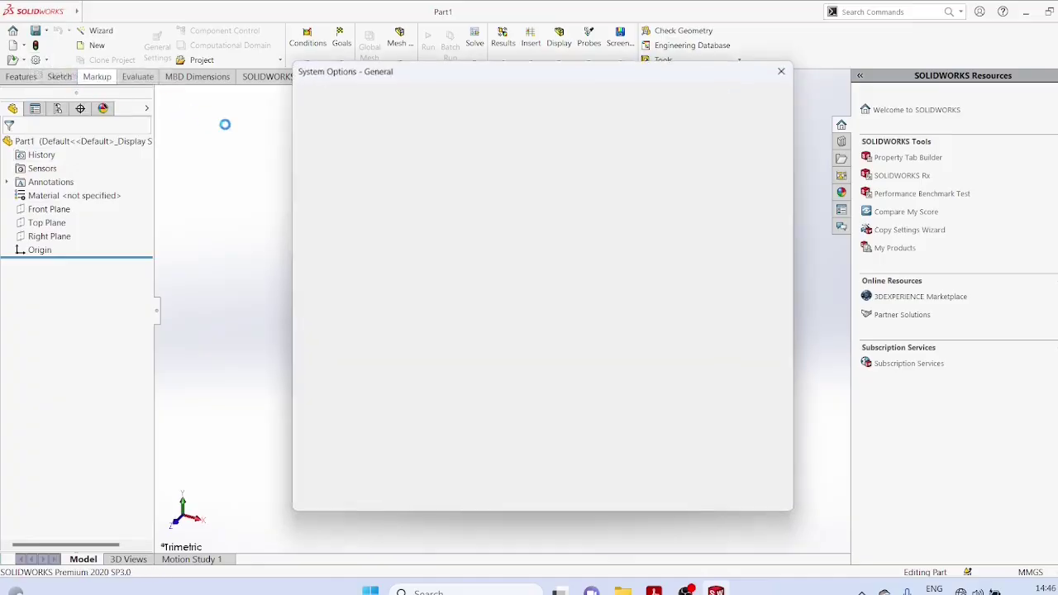
{"action": "left_click", "coordinate": [382, 96]}
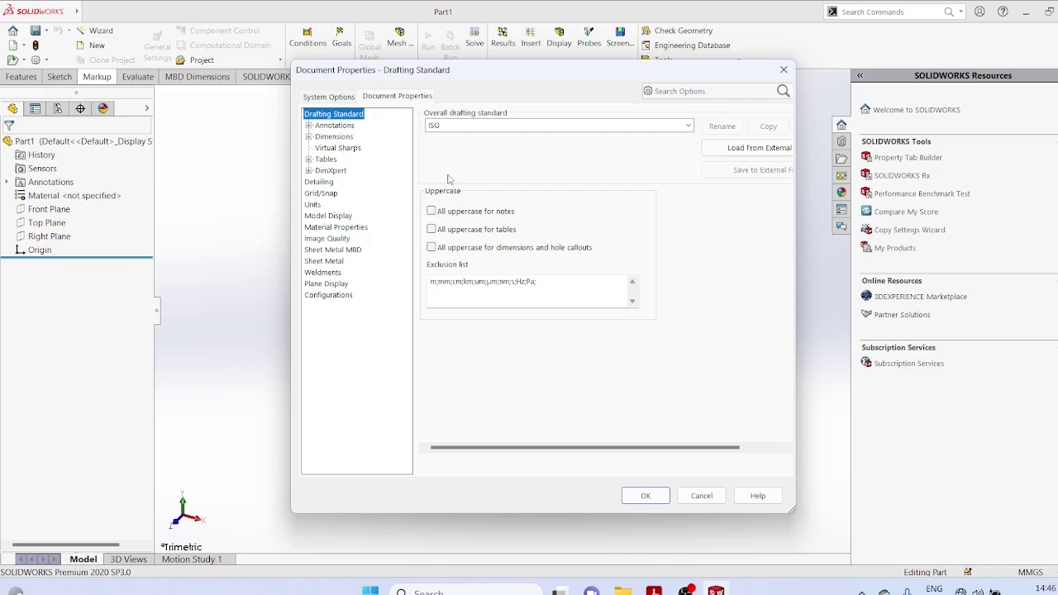
{"action": "left_click", "coordinate": [313, 204]}
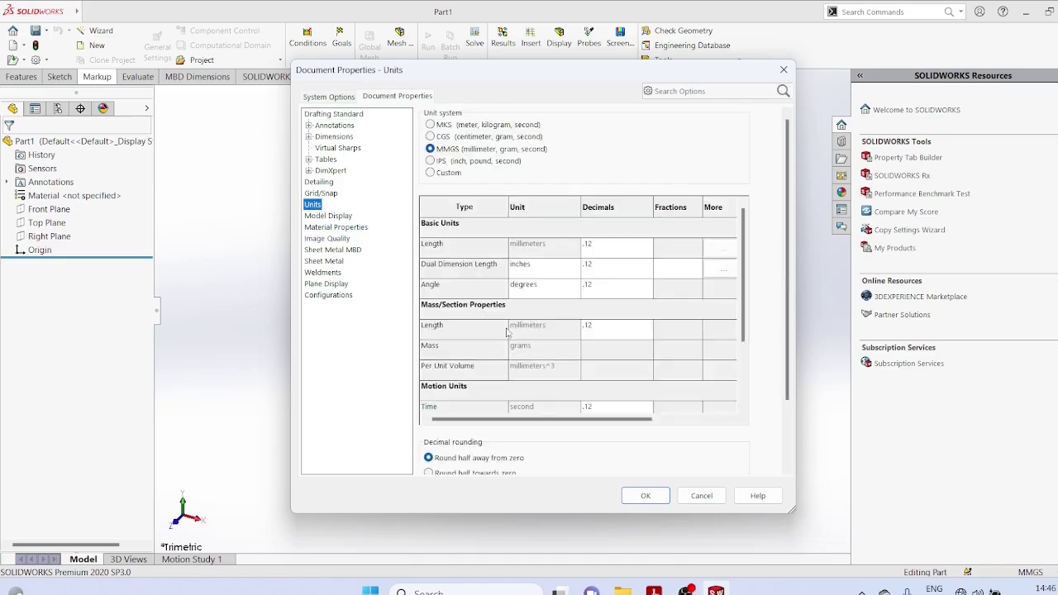
{"action": "left_click", "coordinate": [645, 496]}
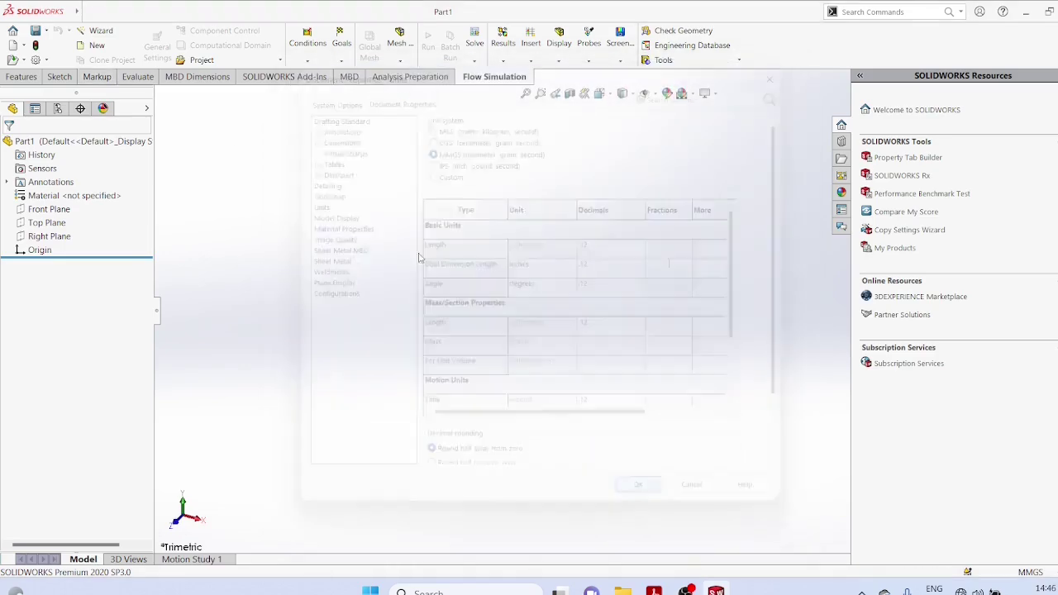
Step: On the Front Plane, sketch a 15 mm radius circle centred at the origin
{"action": "right_click", "coordinate": [46, 211]}
{"action": "left_click", "coordinate": [105, 191]}
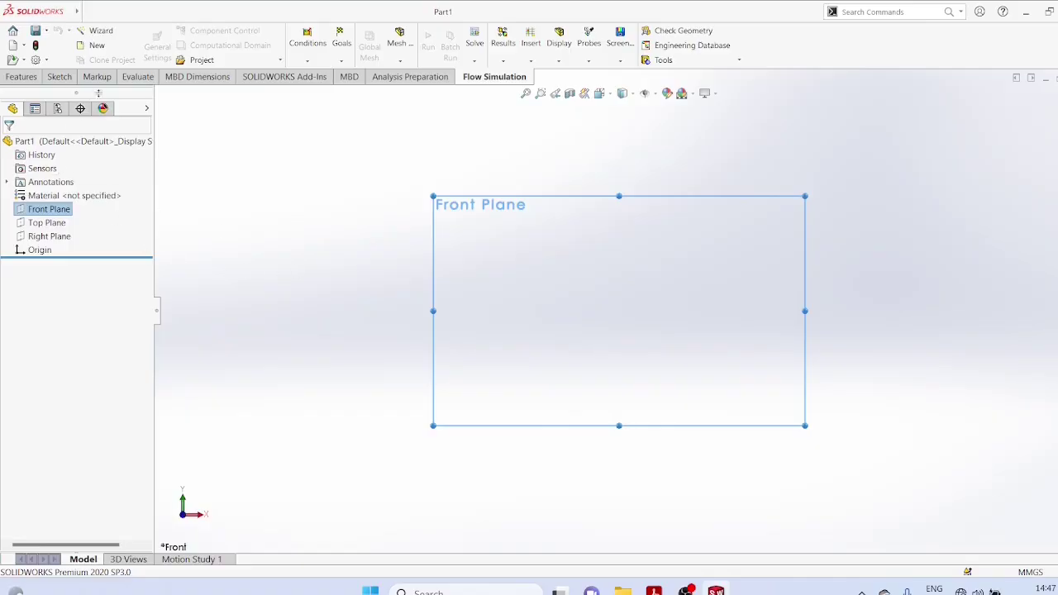
{"action": "left_click", "coordinate": [60, 76]}
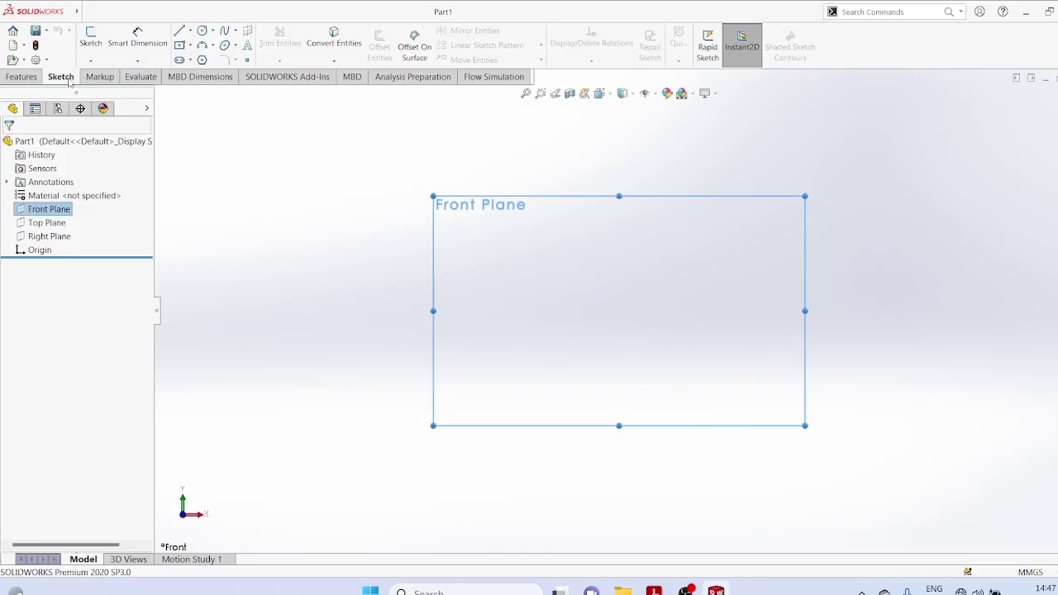
{"action": "left_click", "coordinate": [213, 31]}
{"action": "left_click", "coordinate": [223, 44]}
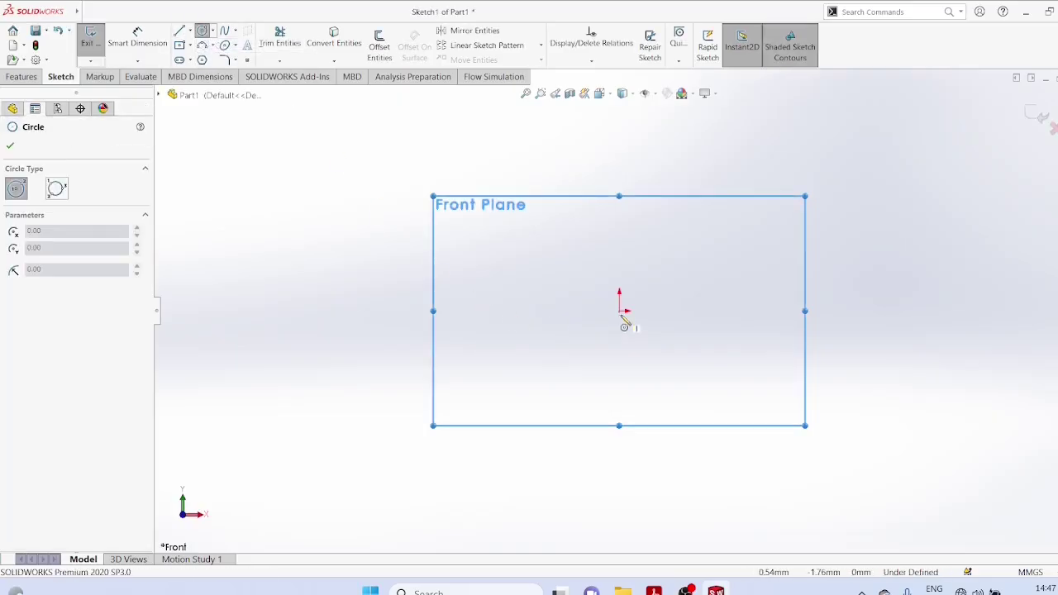
{"action": "left_click", "coordinate": [620, 312]}
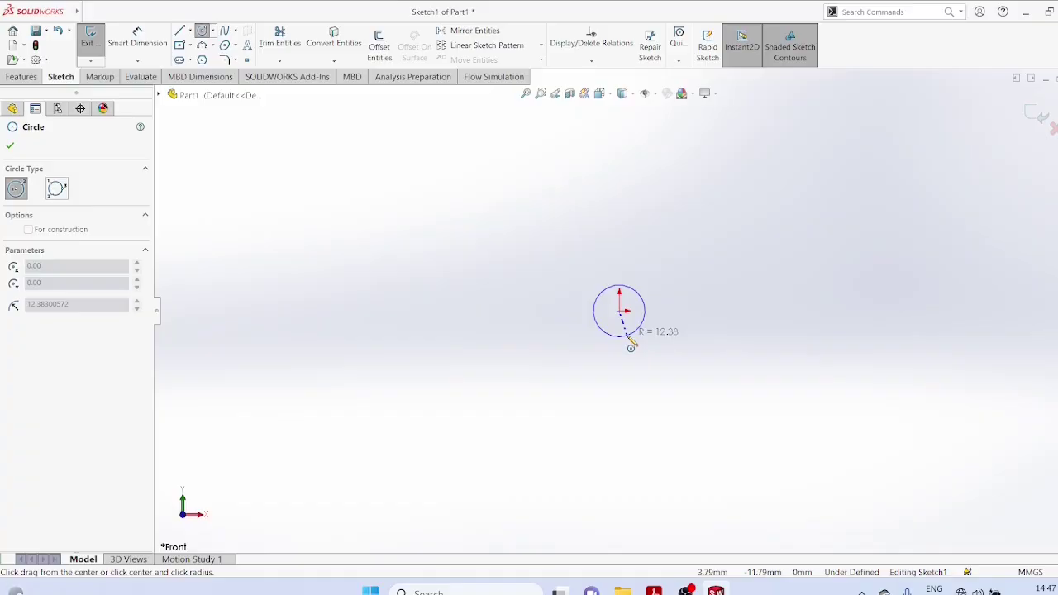
{"action": "left_click", "coordinate": [630, 342]}
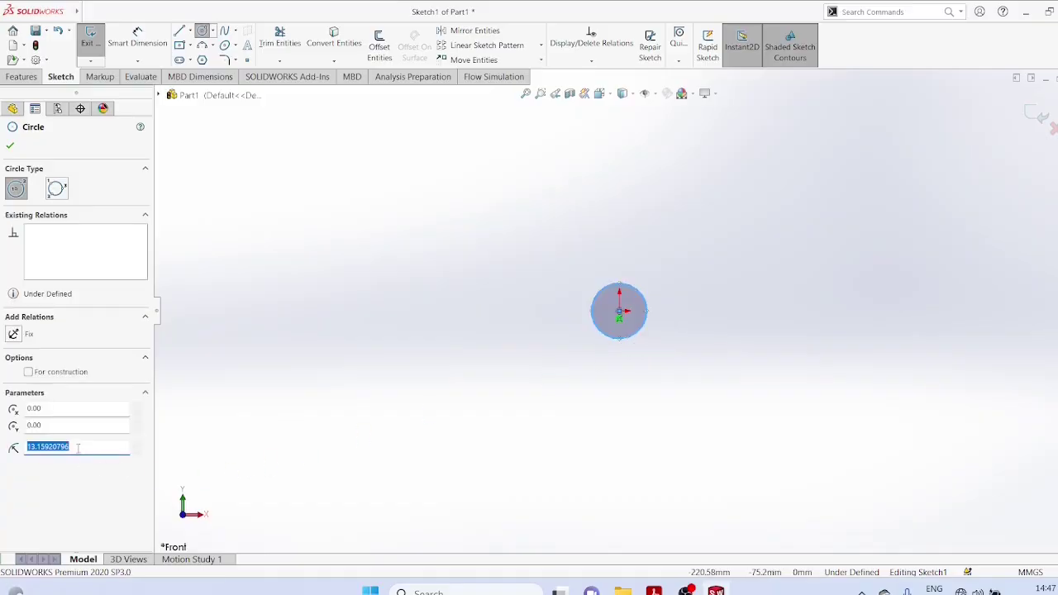
{"action": "type", "text": "15"}
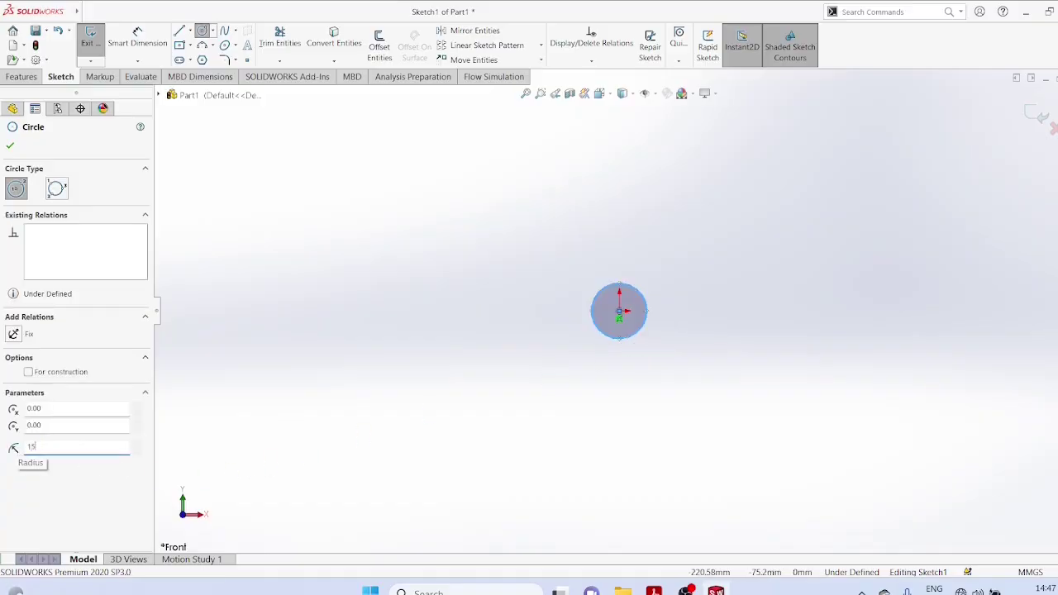
{"action": "key", "text": "Return"}
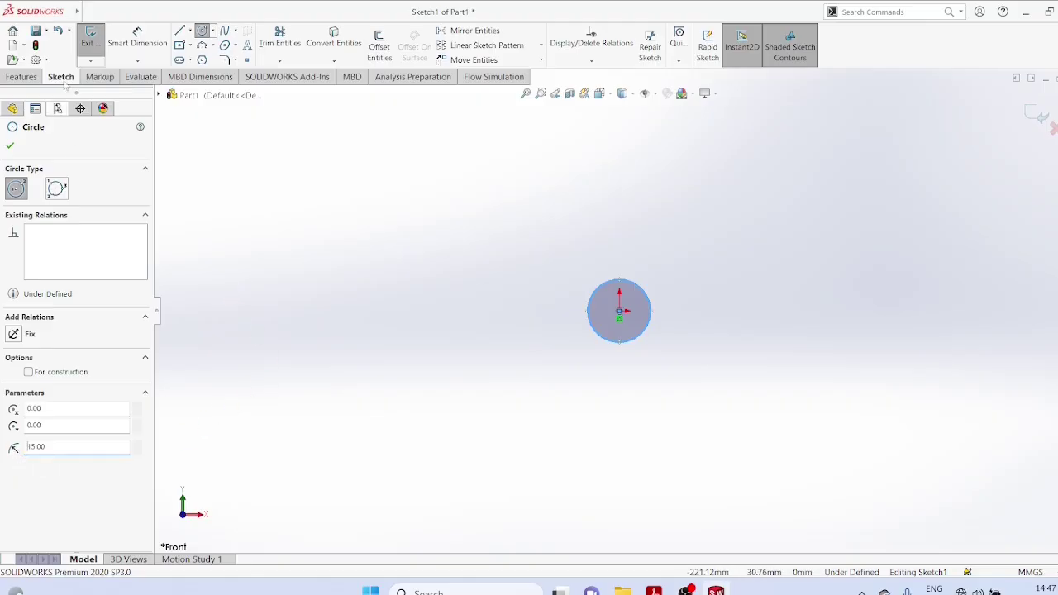
Step: Extrude the circle 78 mm into a solid cylinder
{"action": "left_click", "coordinate": [25, 77]}
{"action": "left_click", "coordinate": [91, 50]}
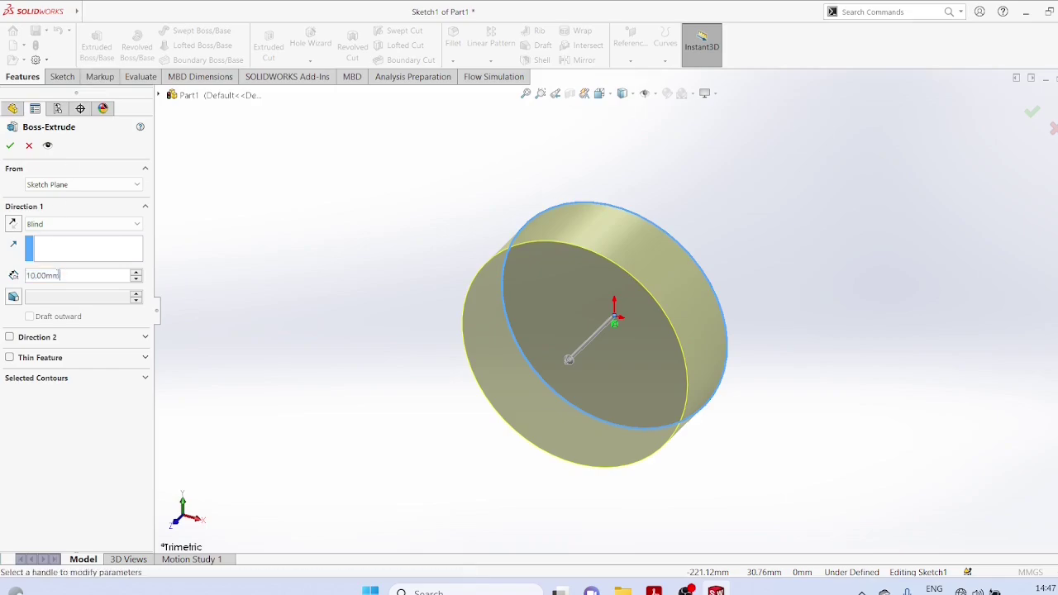
{"action": "type", "text": "78"}
{"action": "key", "text": "Return"}
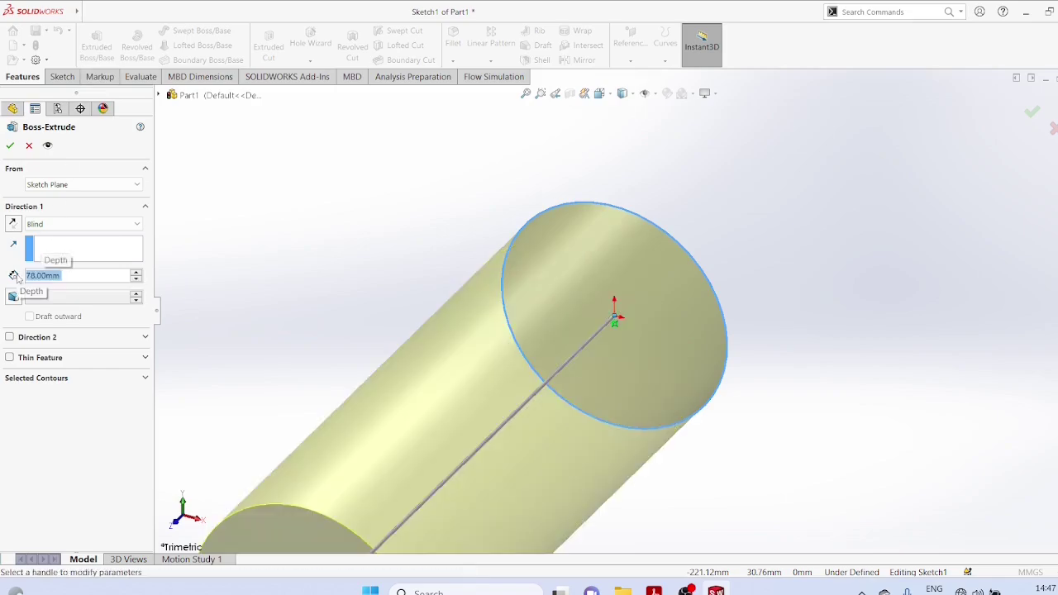
Step: Accept the cylinder, then sketch an 18 mm radius circle centred on its end face
{"action": "left_click", "coordinate": [10, 145]}
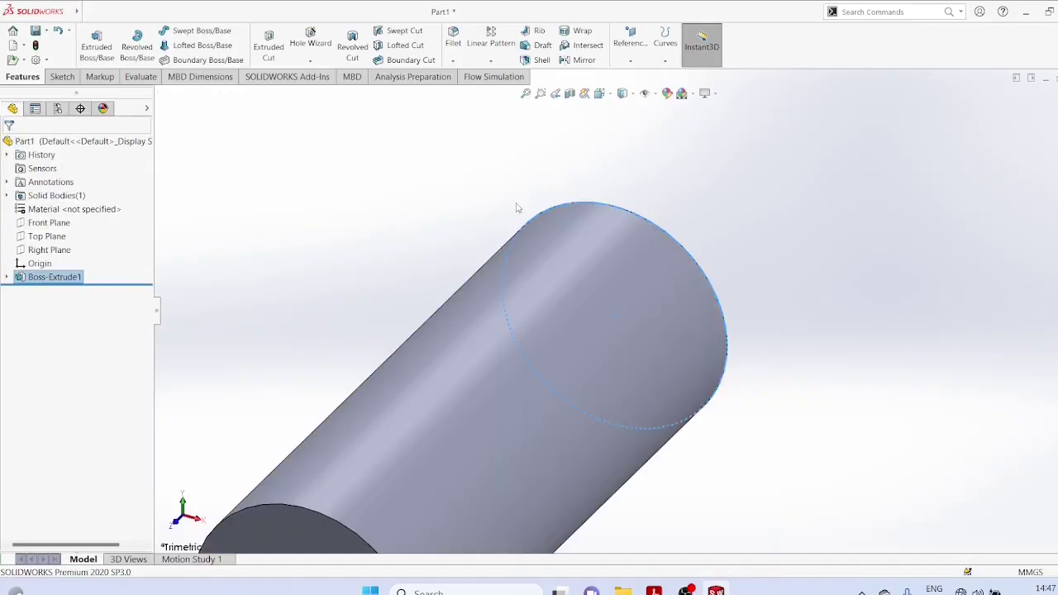
{"action": "middle_click_drag", "start_coordinate": [785, 268], "coordinate": [750, 278]}
{"action": "right_click", "coordinate": [750, 279]}
{"action": "left_click", "coordinate": [786, 256]}
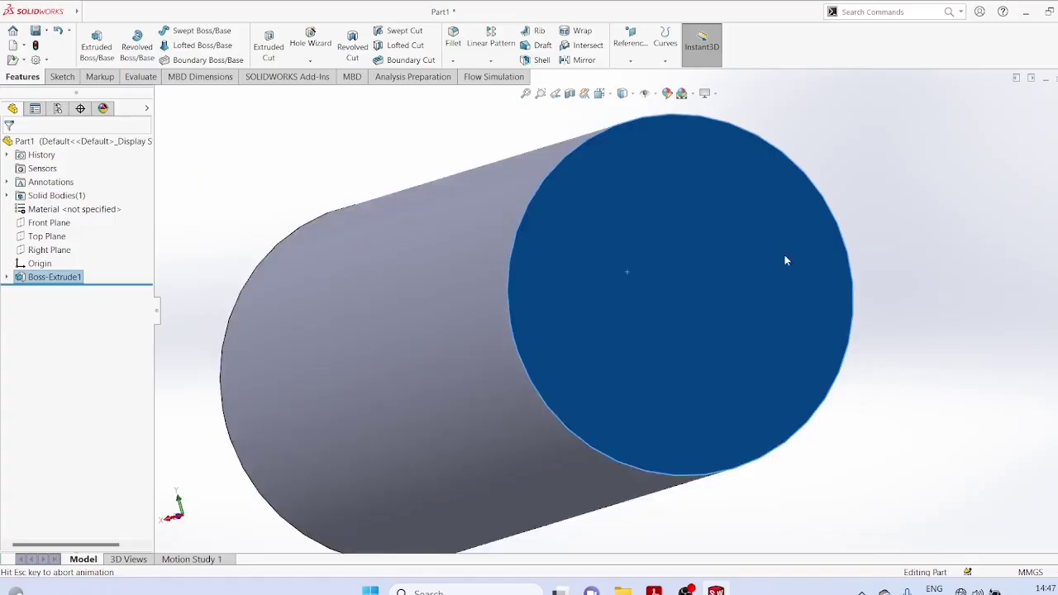
{"action": "left_click", "coordinate": [62, 76]}
{"action": "left_click", "coordinate": [212, 30]}
{"action": "left_click", "coordinate": [224, 42]}
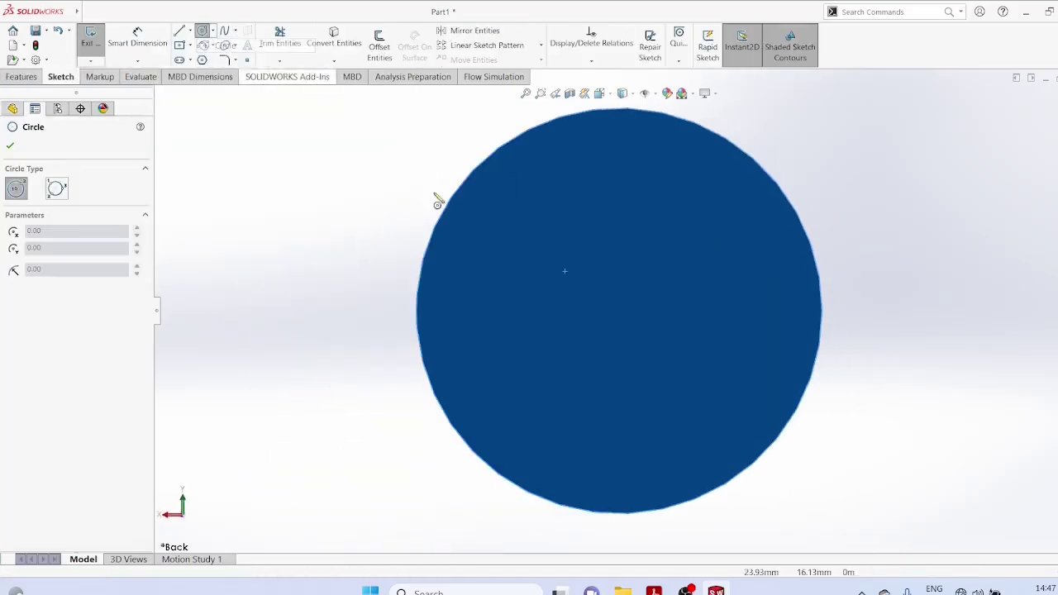
{"action": "left_click", "coordinate": [622, 314]}
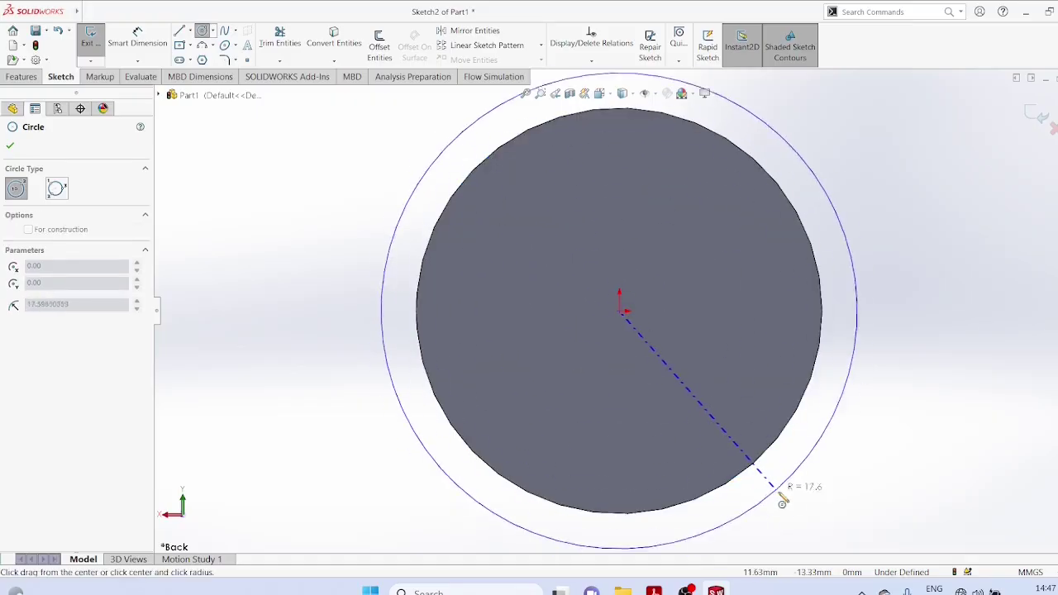
{"action": "left_click", "coordinate": [791, 499]}
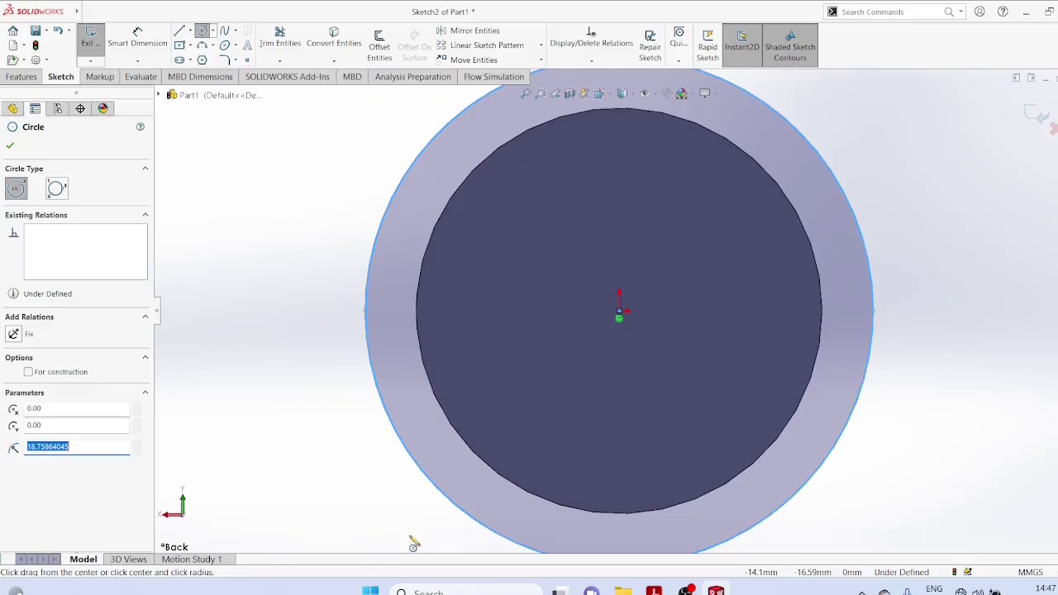
{"action": "left_click", "coordinate": [85, 447]}
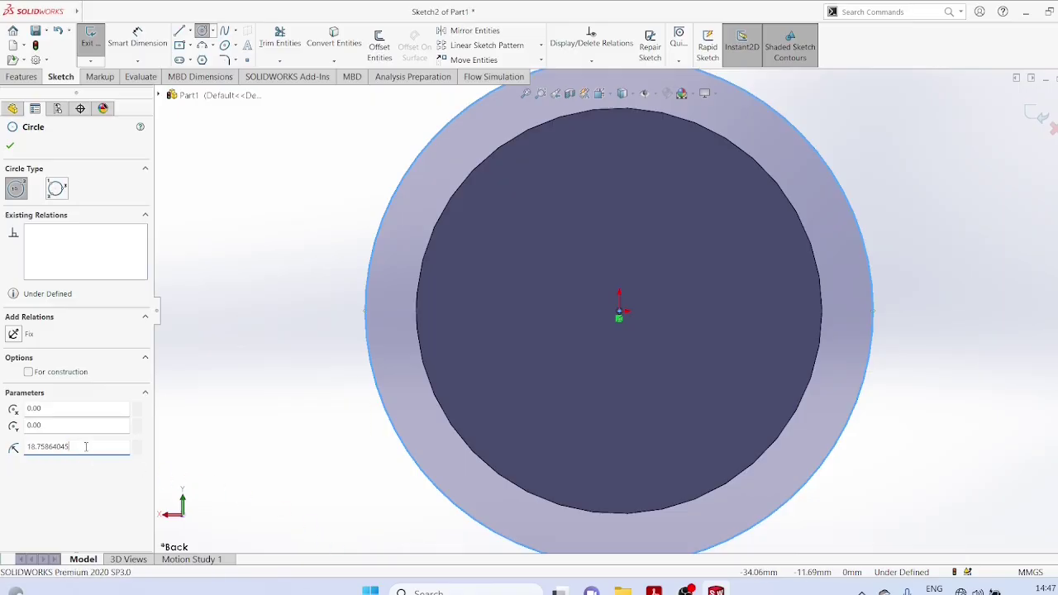
{"action": "left_click_drag", "start_coordinate": [70, 446], "coordinate": [27, 449]}
{"action": "type", "text": "18"}
{"action": "key", "text": "Return"}
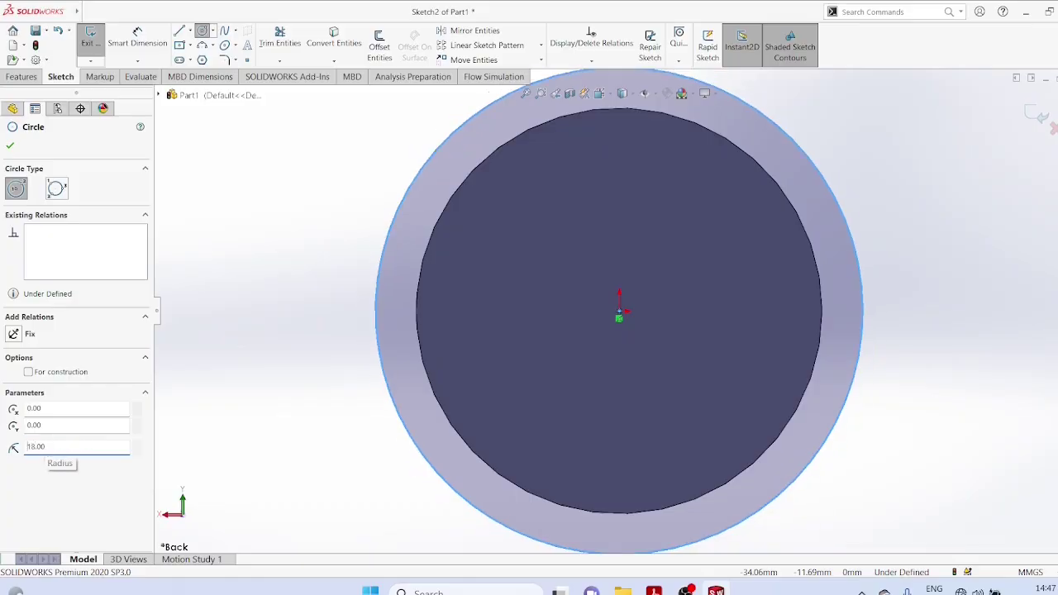
Step: Extrude the 18 mm circle 12 mm to form the collar
{"action": "left_click", "coordinate": [22, 76]}
{"action": "left_click", "coordinate": [97, 51]}
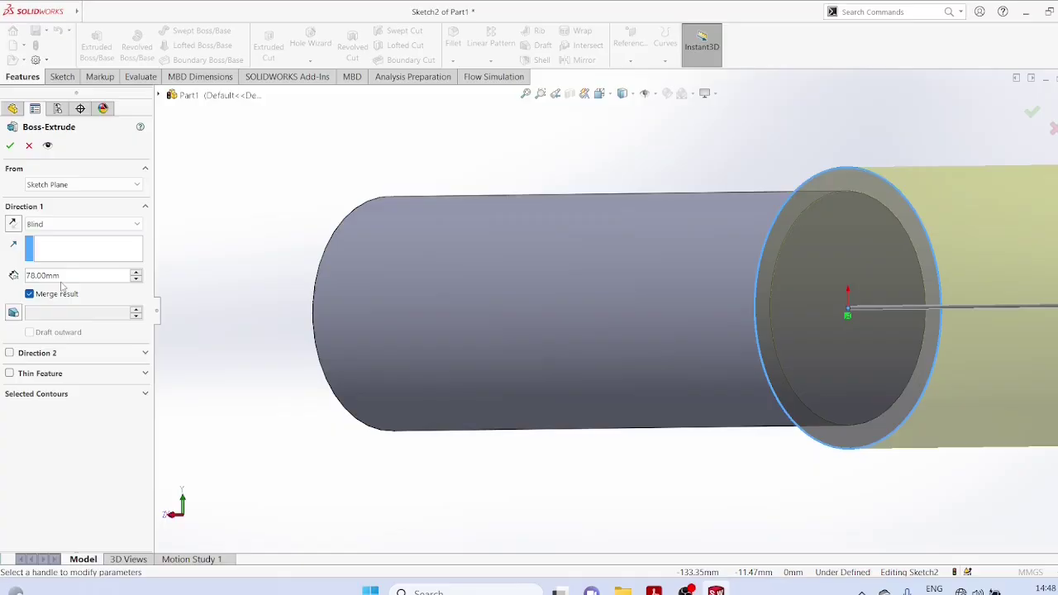
{"action": "left_click_drag", "start_coordinate": [65, 276], "coordinate": [28, 276]}
{"action": "type", "text": "12"}
{"action": "key", "text": "Return"}
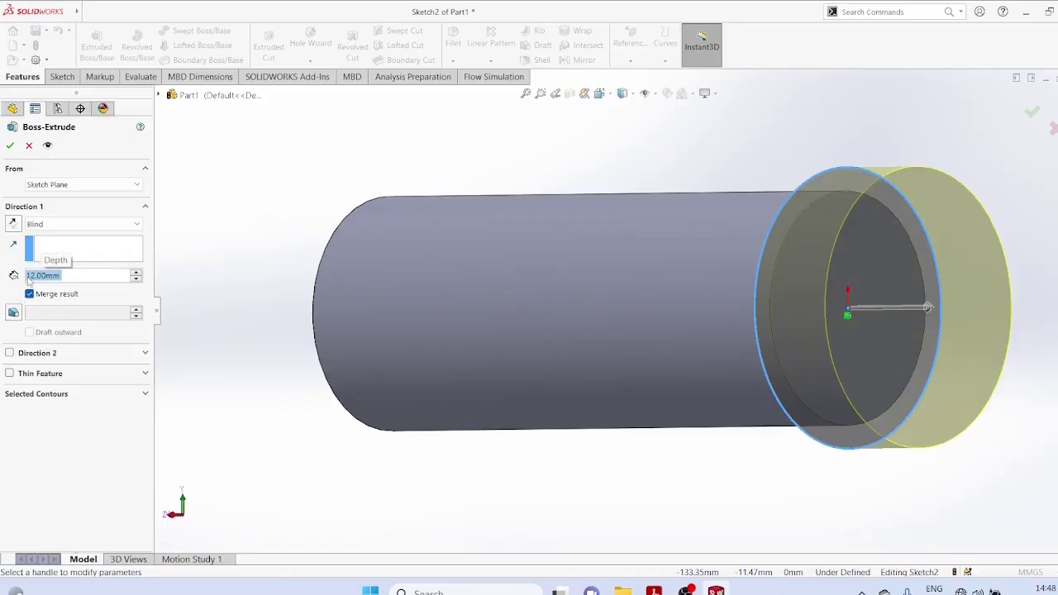
{"action": "left_click", "coordinate": [10, 145]}
Step: Sketch a 12 mm radius circle centred on the collar's end face
{"action": "right_click", "coordinate": [891, 240]}
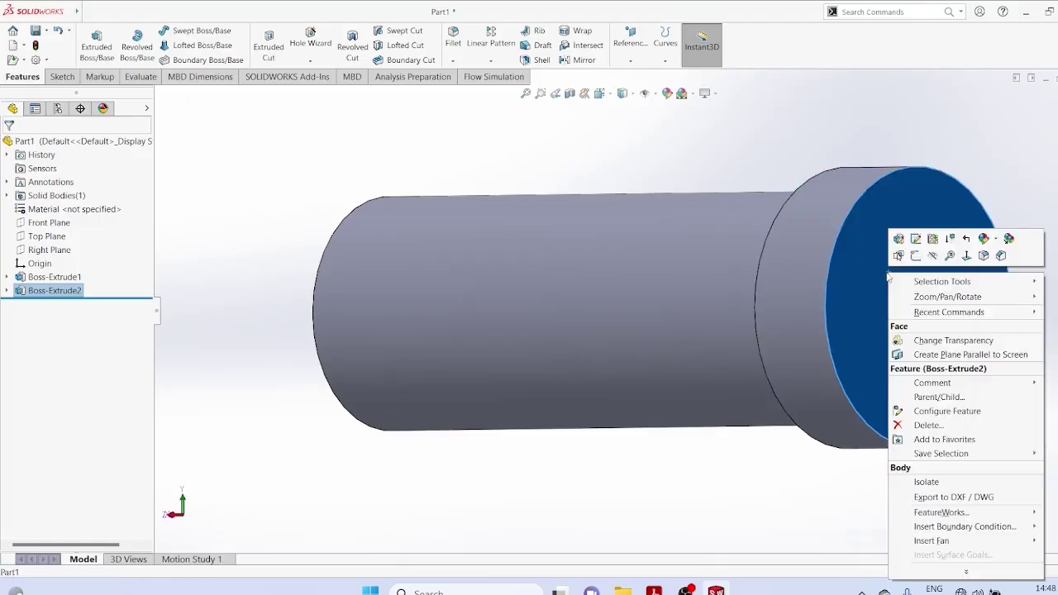
{"action": "left_click", "coordinate": [968, 256]}
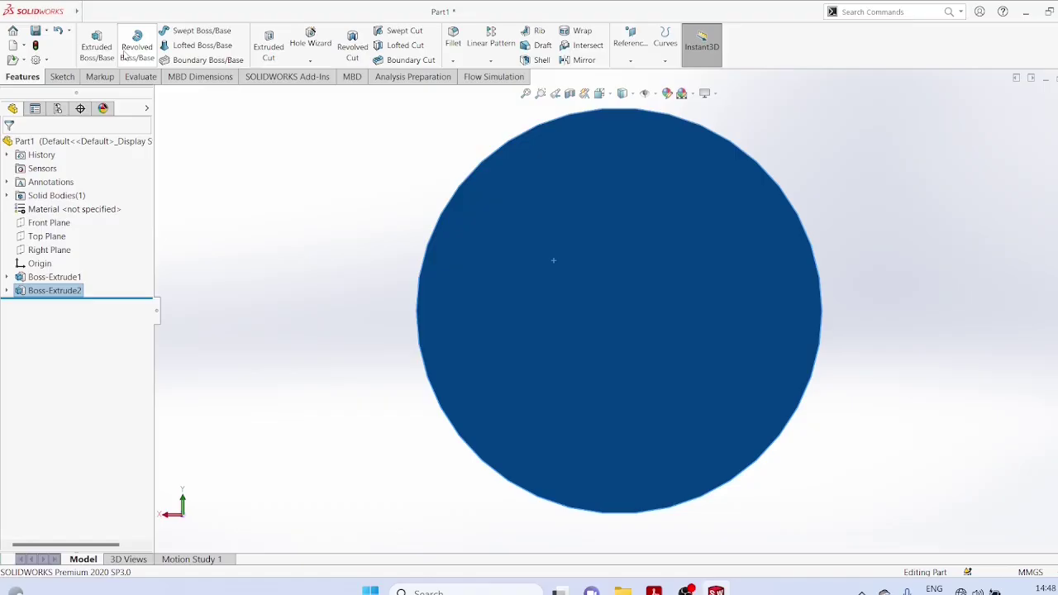
{"action": "left_click", "coordinate": [63, 77]}
{"action": "left_click", "coordinate": [212, 30]}
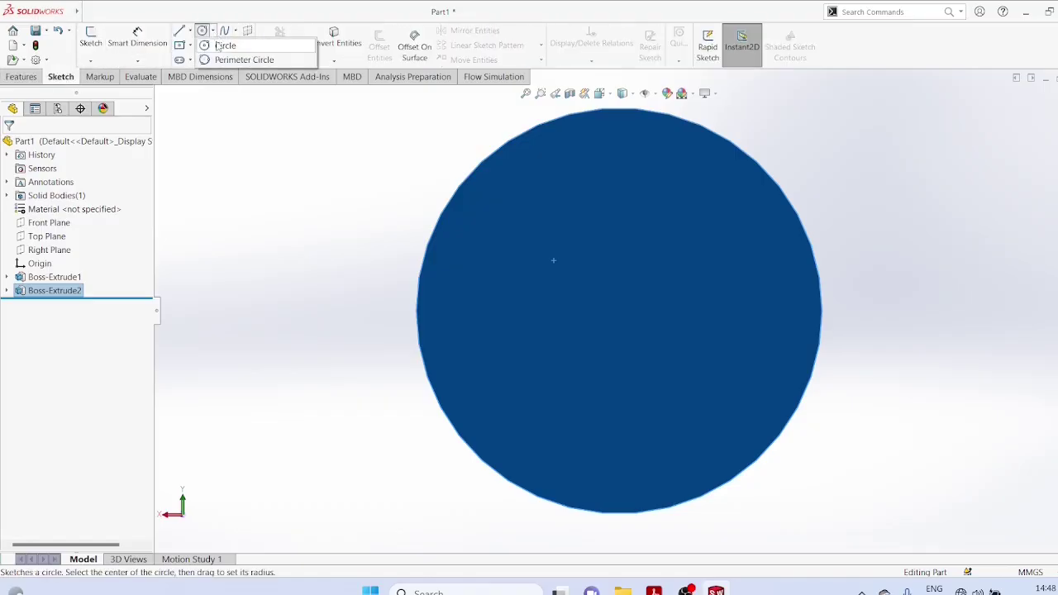
{"action": "left_click", "coordinate": [222, 46]}
{"action": "left_click", "coordinate": [612, 306]}
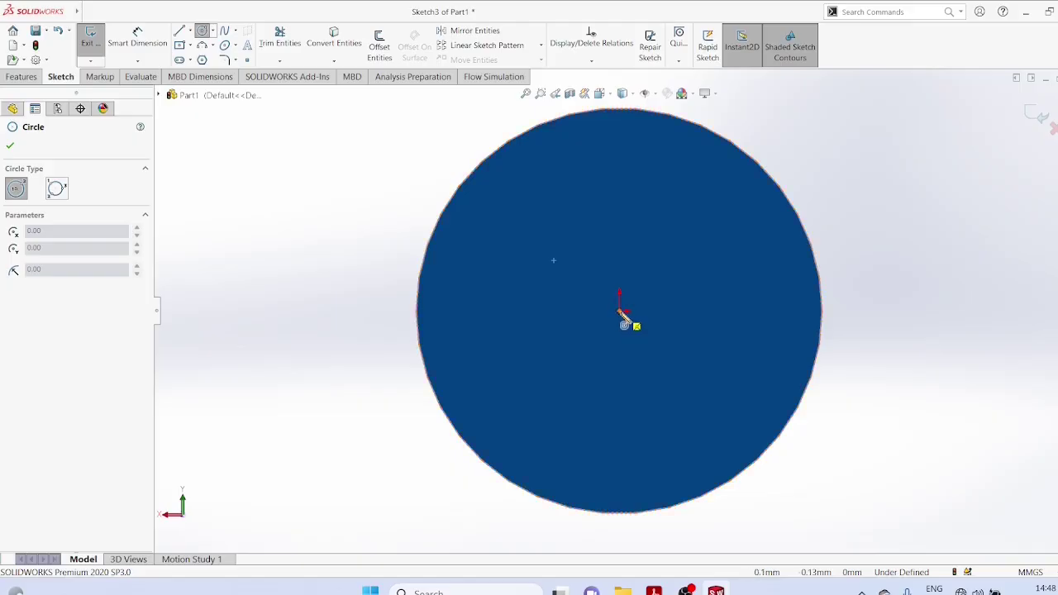
{"action": "left_click", "coordinate": [620, 313]}
{"action": "left_click", "coordinate": [622, 395]}
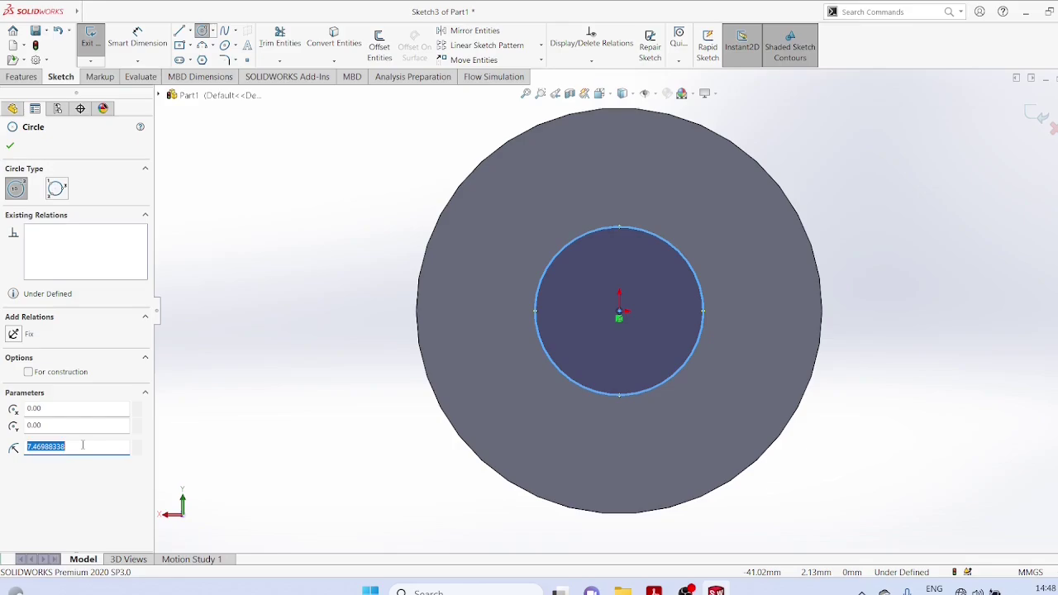
{"action": "left_click_drag", "start_coordinate": [82, 446], "coordinate": [37, 445]}
{"action": "type", "text": "12"}
{"action": "key", "text": "Return"}
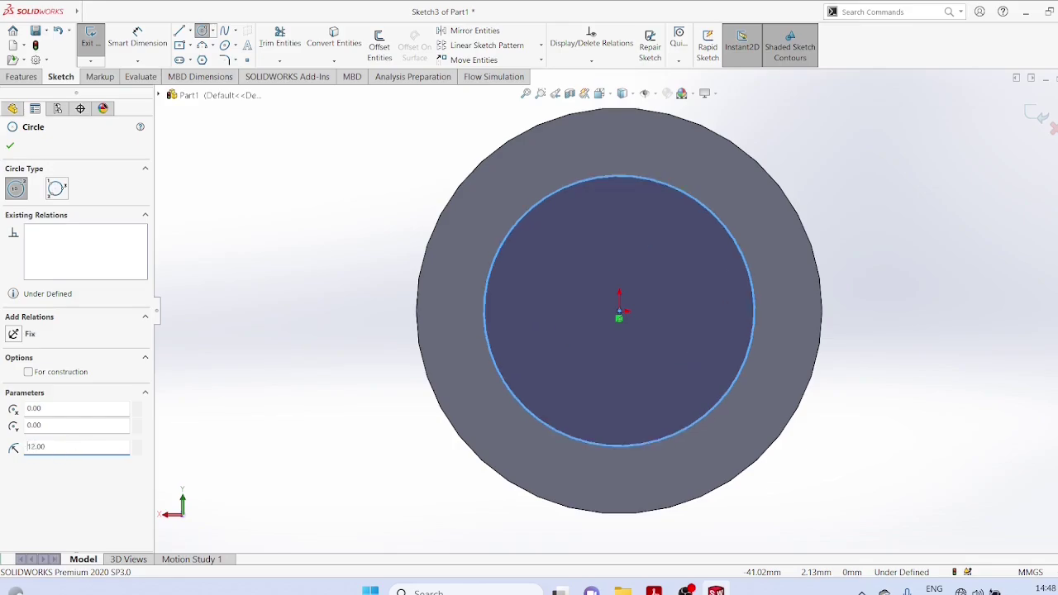
{"action": "left_click", "coordinate": [10, 145]}
Step: Extrude the 12 mm circle 10 mm into a short boss stub
{"action": "left_click", "coordinate": [10, 77]}
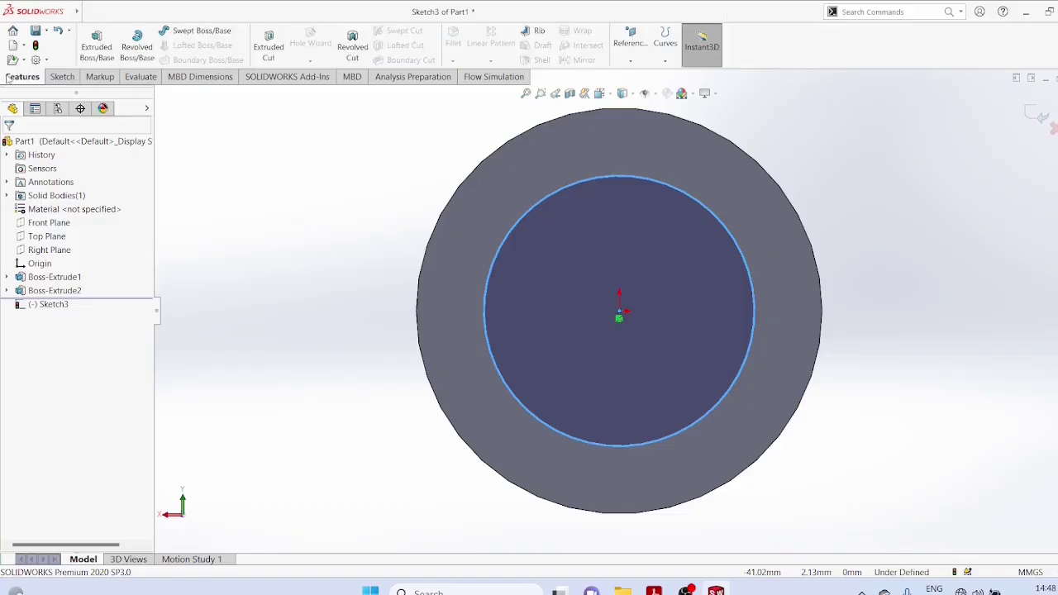
{"action": "left_click", "coordinate": [96, 46]}
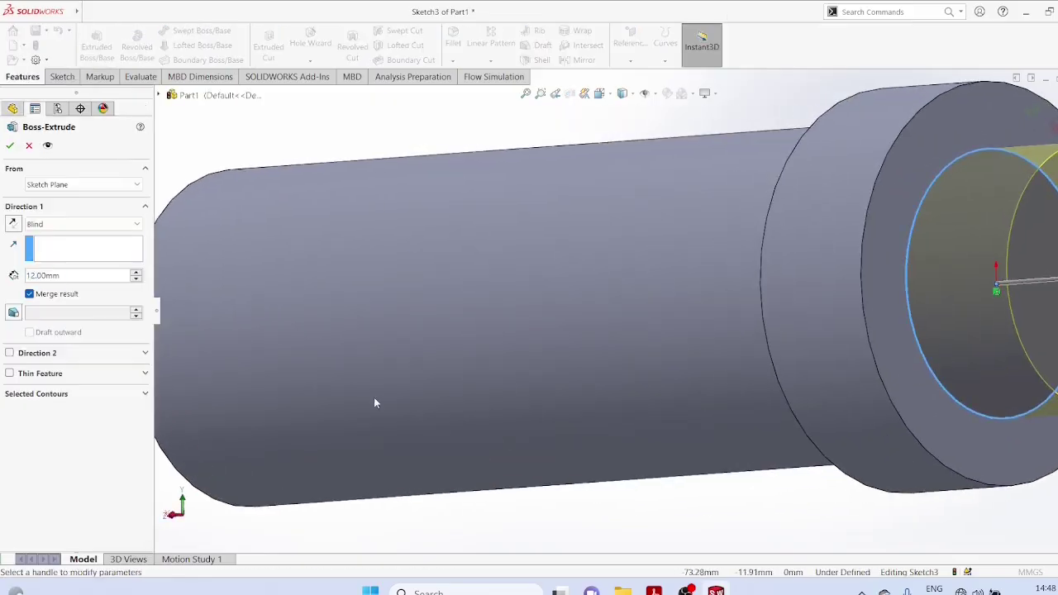
{"action": "double_click", "coordinate": [40, 276]}
{"action": "left_click", "coordinate": [73, 276]}
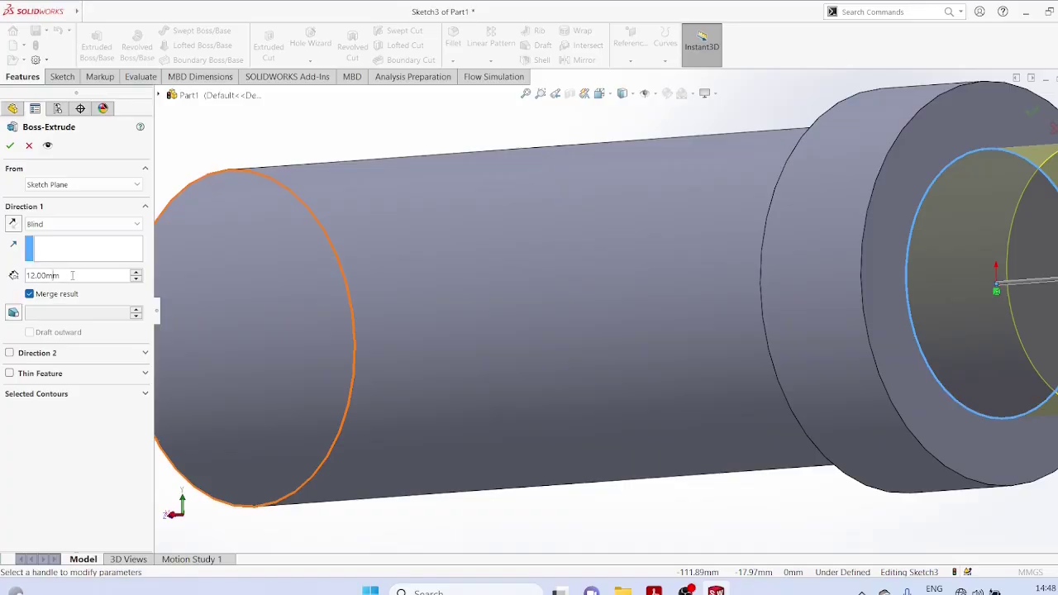
{"action": "left_click_drag", "start_coordinate": [72, 276], "coordinate": [28, 276]}
{"action": "type", "text": "10"}
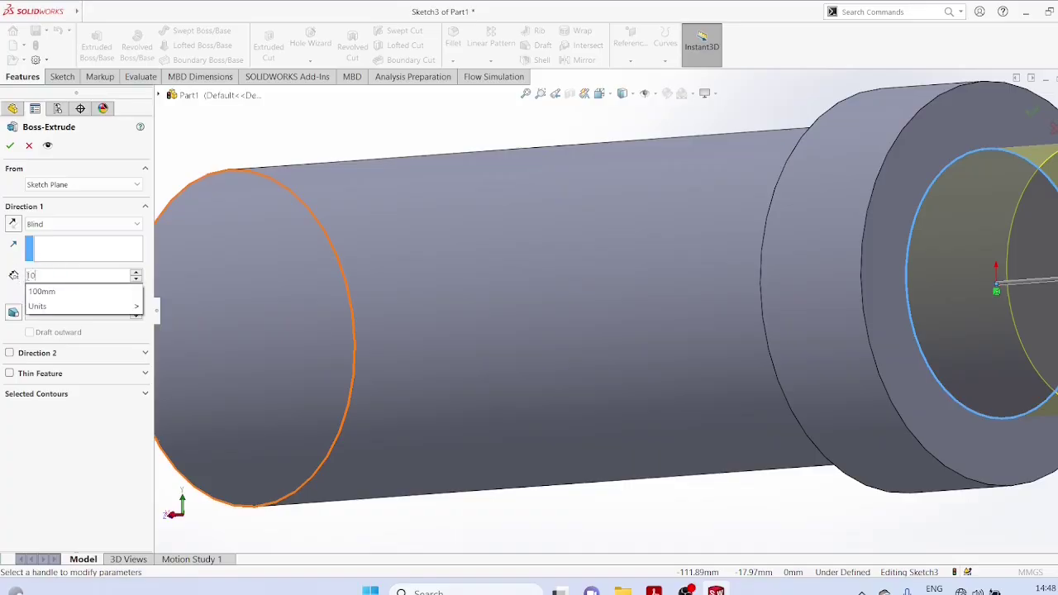
{"action": "key", "text": "Return"}
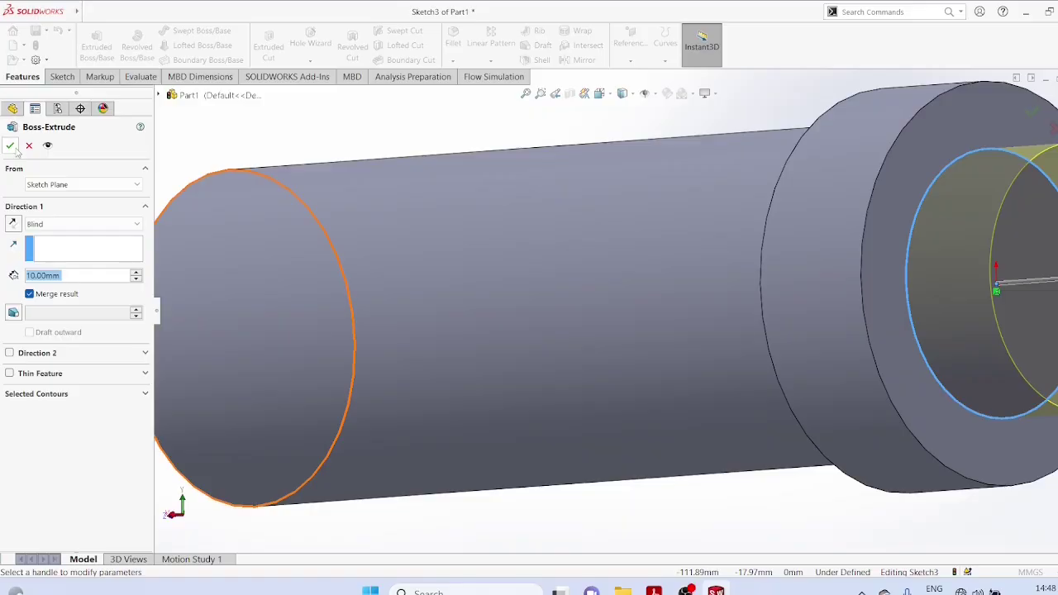
{"action": "left_click", "coordinate": [10, 145]}
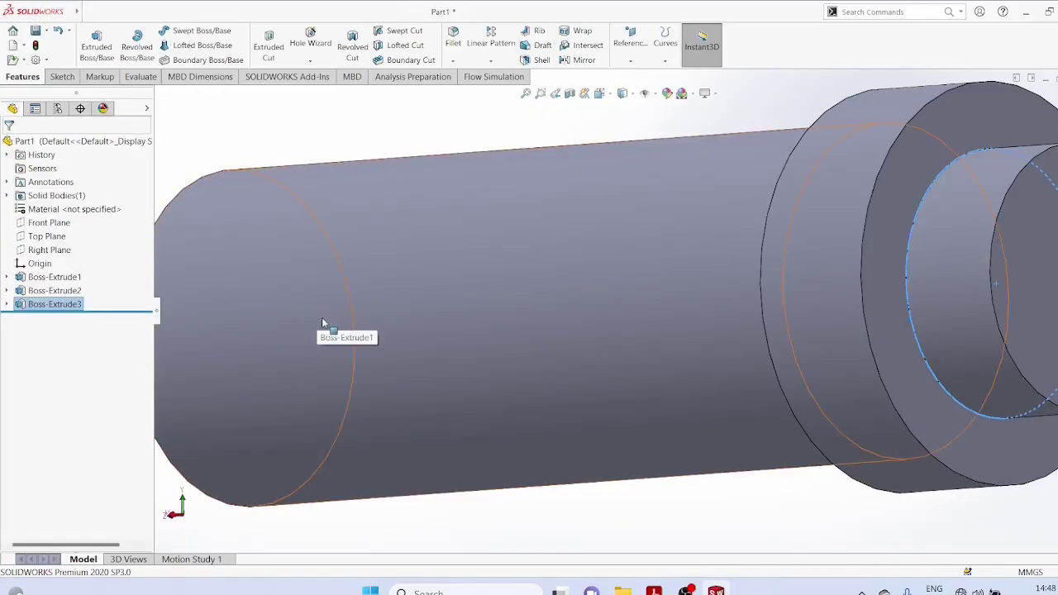
Step: Fit the shaft in view and look straight onto the Right Plane
{"action": "key", "text": "f"}
{"action": "middle_click_drag", "start_coordinate": [373, 357], "coordinate": [477, 389]}
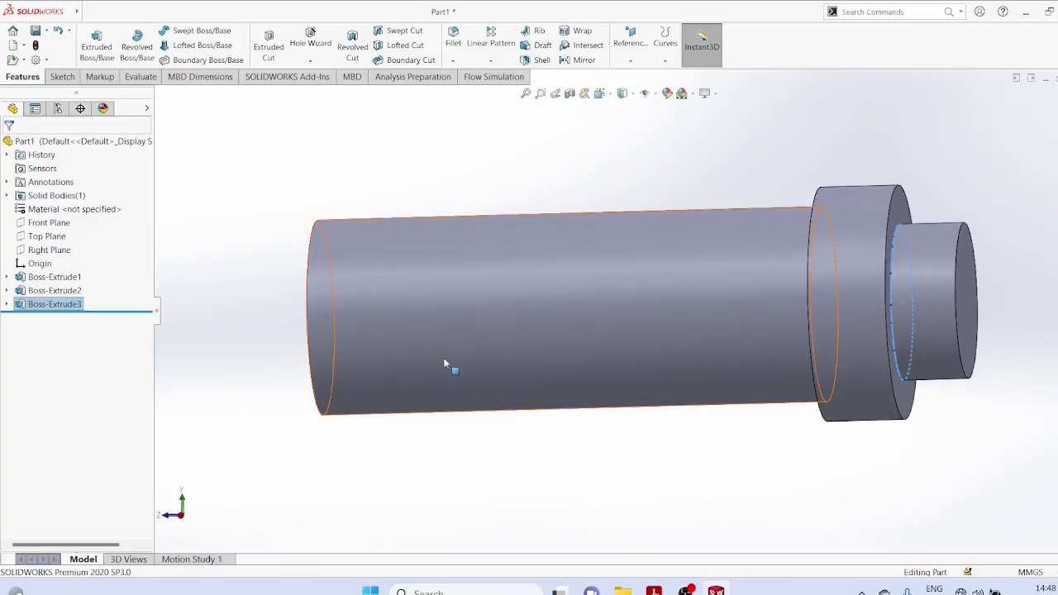
{"action": "left_click", "coordinate": [51, 251]}
{"action": "middle_click_drag", "start_coordinate": [1034, 434], "coordinate": [950, 447]}
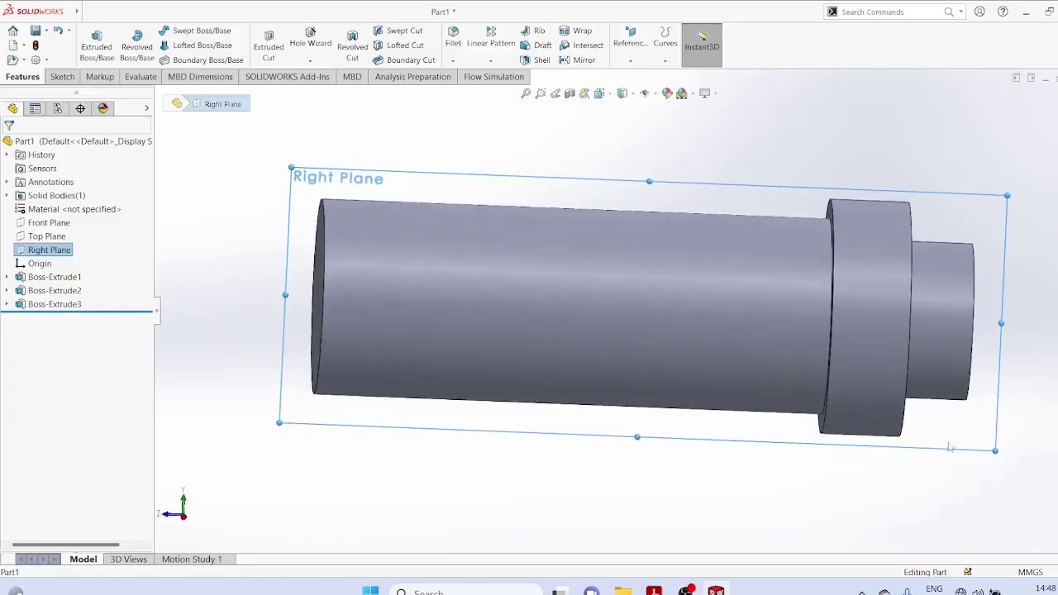
{"action": "right_click", "coordinate": [53, 251]}
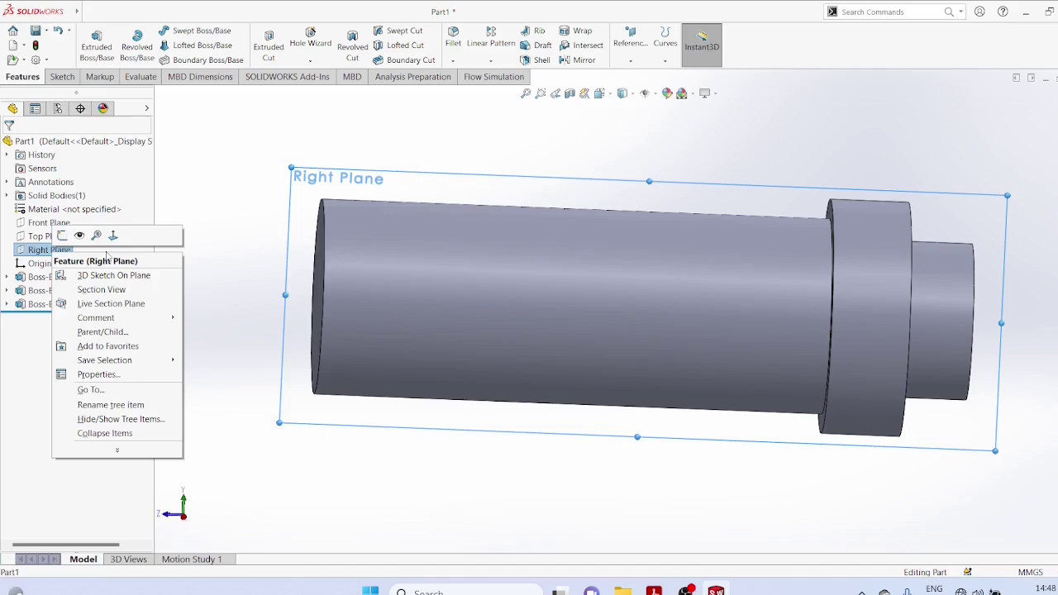
{"action": "left_click", "coordinate": [114, 237]}
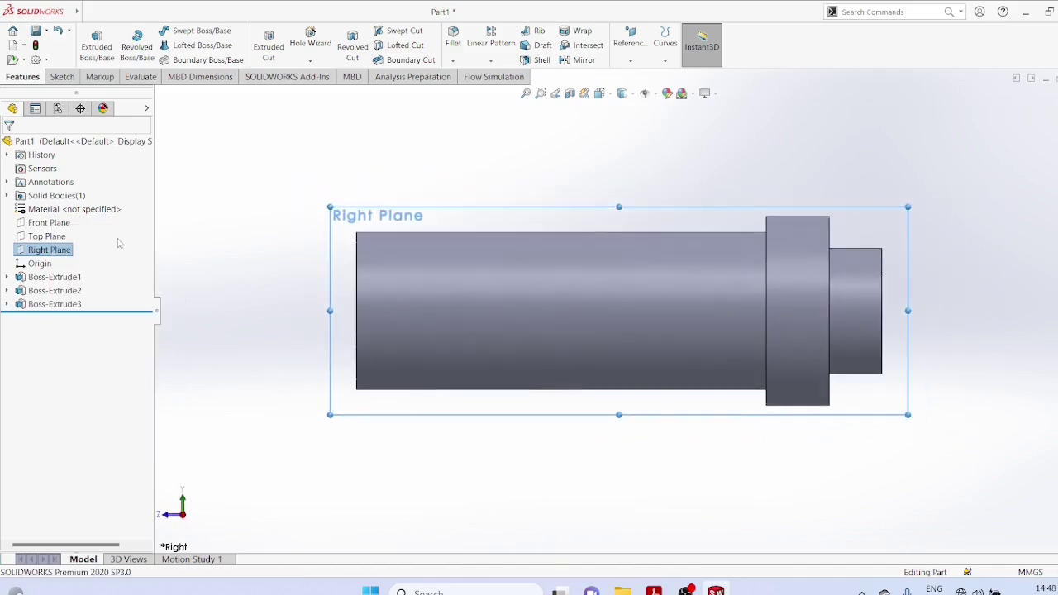
Step: Draw a short straight line along the shaft's bottom edge
{"action": "left_click", "coordinate": [62, 76]}
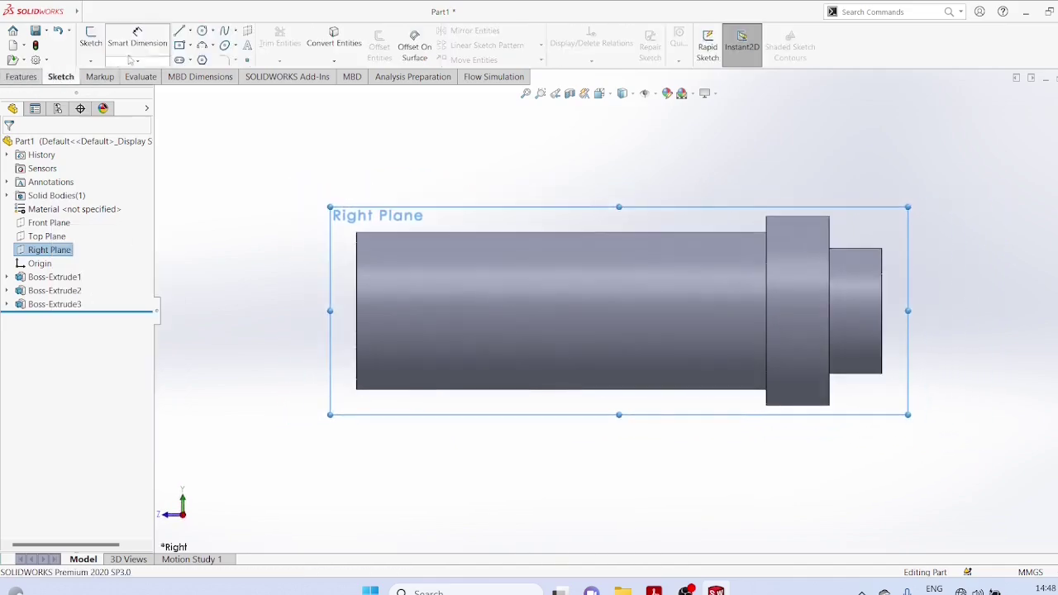
{"action": "left_click", "coordinate": [188, 32]}
{"action": "left_click", "coordinate": [201, 43]}
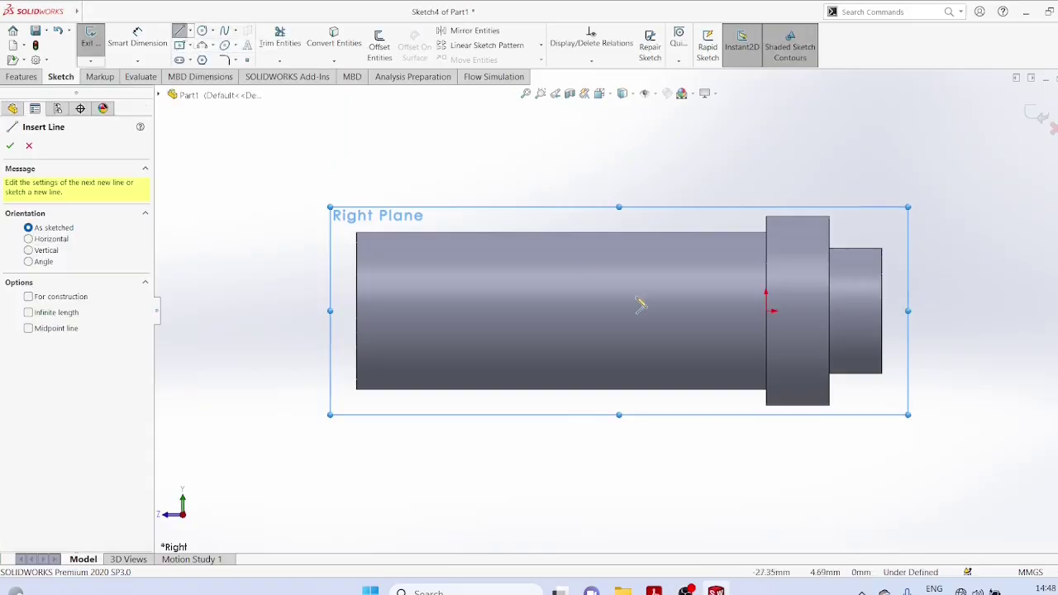
{"action": "left_click", "coordinate": [672, 394]}
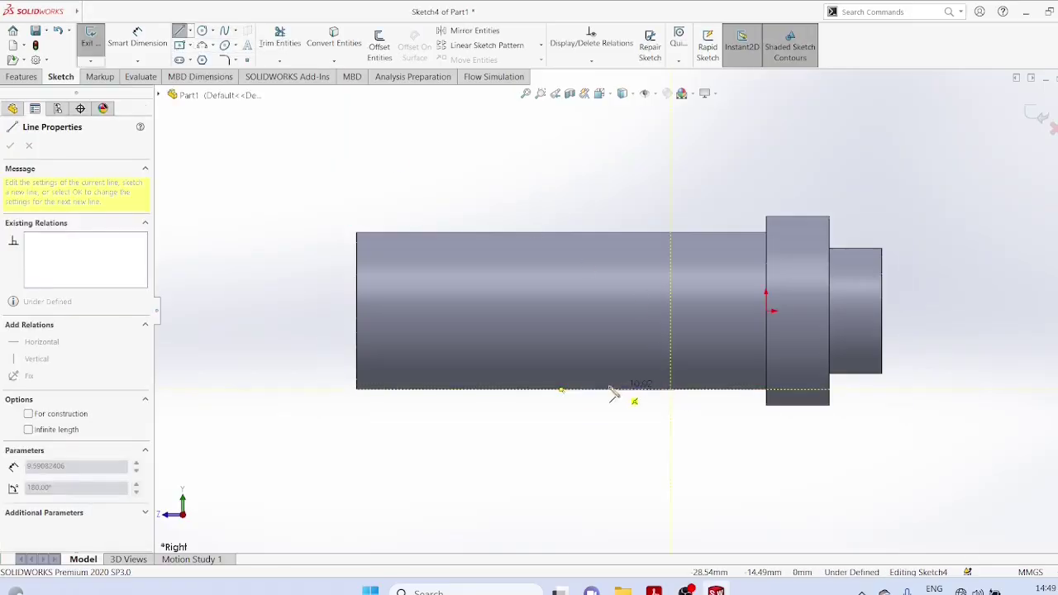
{"action": "left_click", "coordinate": [532, 390]}
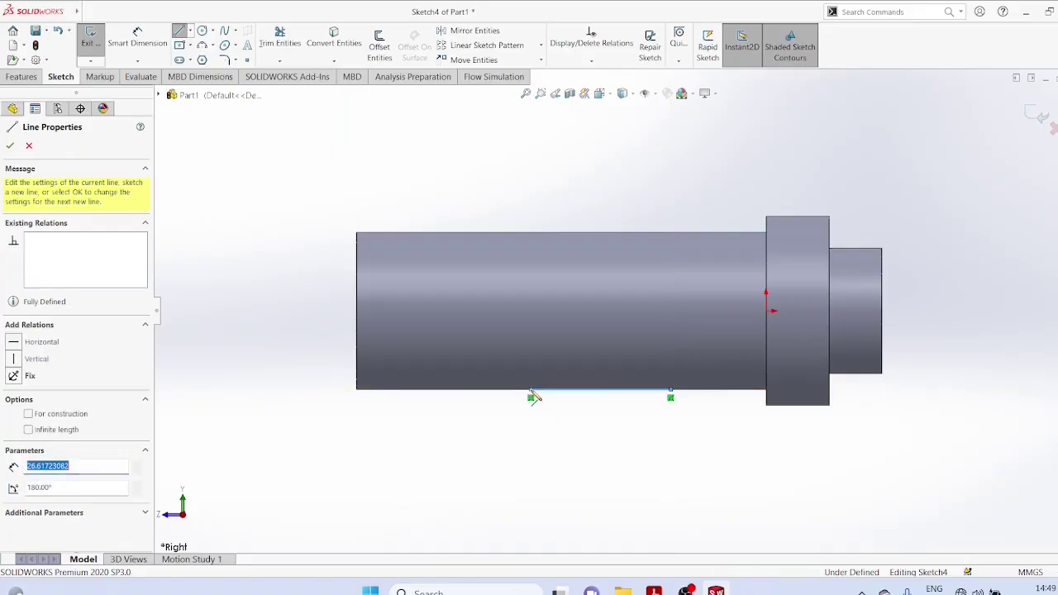
{"action": "right_click", "coordinate": [583, 436]}
{"action": "left_click", "coordinate": [615, 451]}
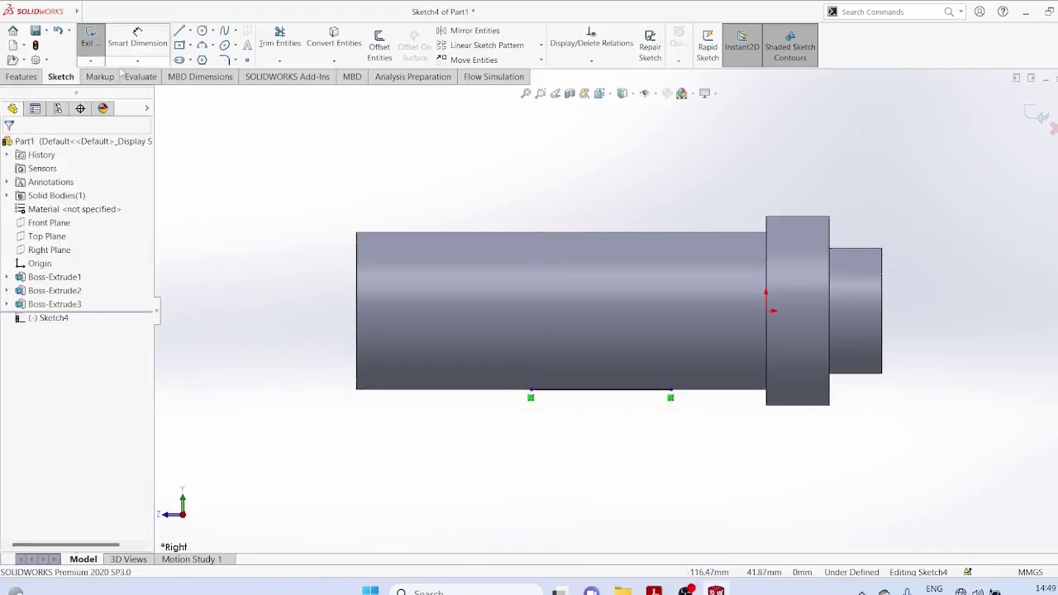
Step: Dimension the bottom line's length as 35 mm horizontally
{"action": "left_click", "coordinate": [139, 61]}
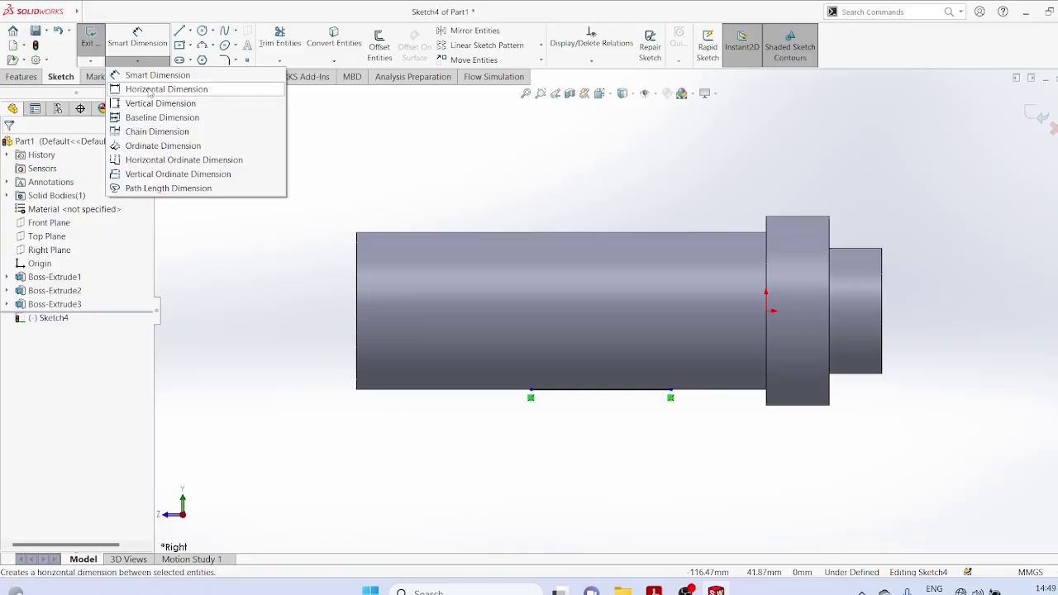
{"action": "left_click", "coordinate": [151, 90]}
{"action": "left_click", "coordinate": [677, 399]}
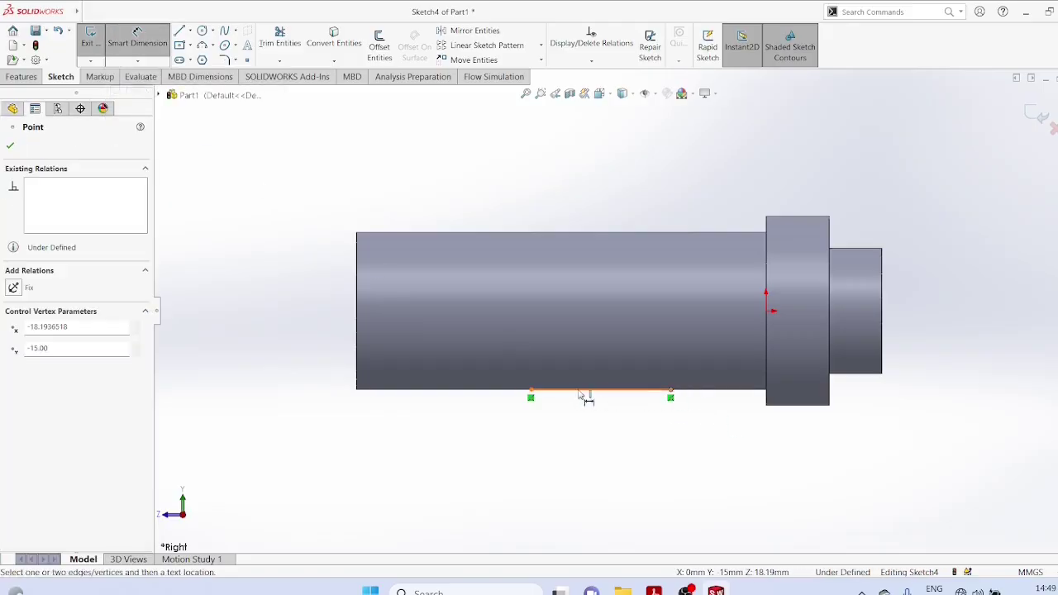
{"action": "left_click", "coordinate": [532, 397]}
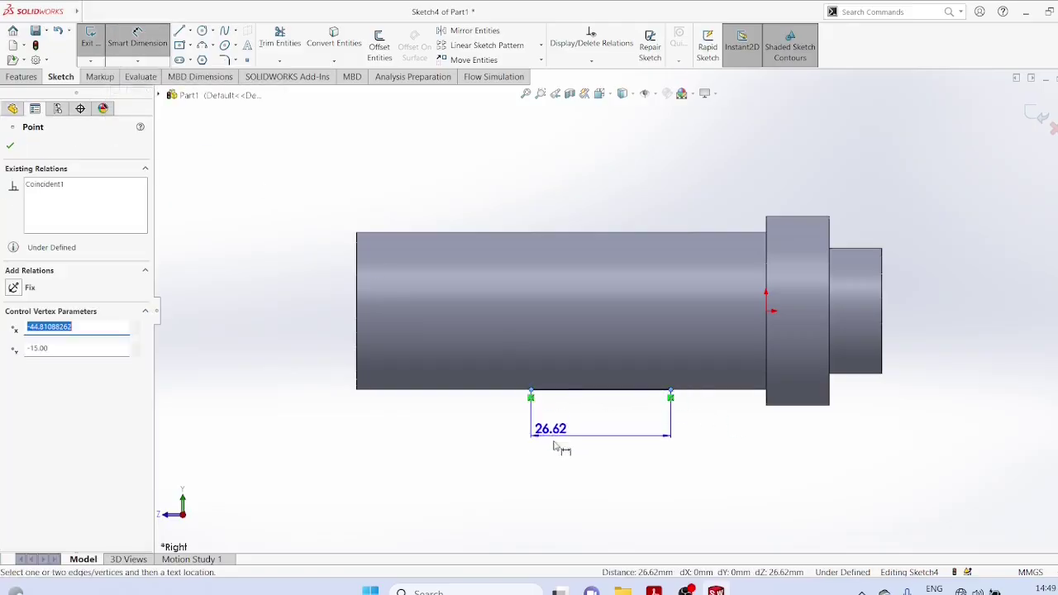
{"action": "left_click", "coordinate": [598, 432]}
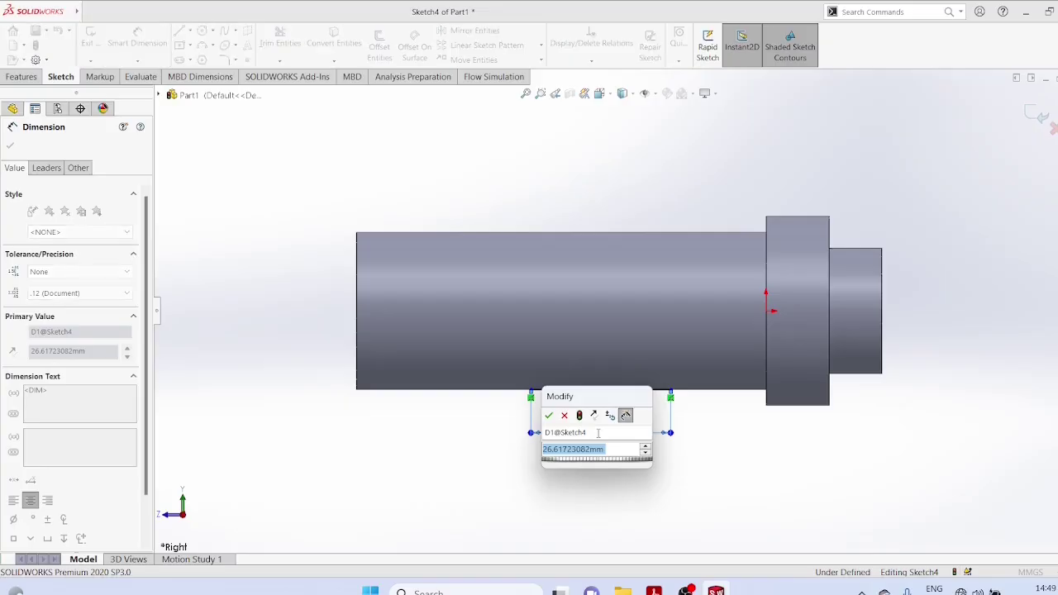
{"action": "type", "text": "35"}
{"action": "key", "text": "Return"}
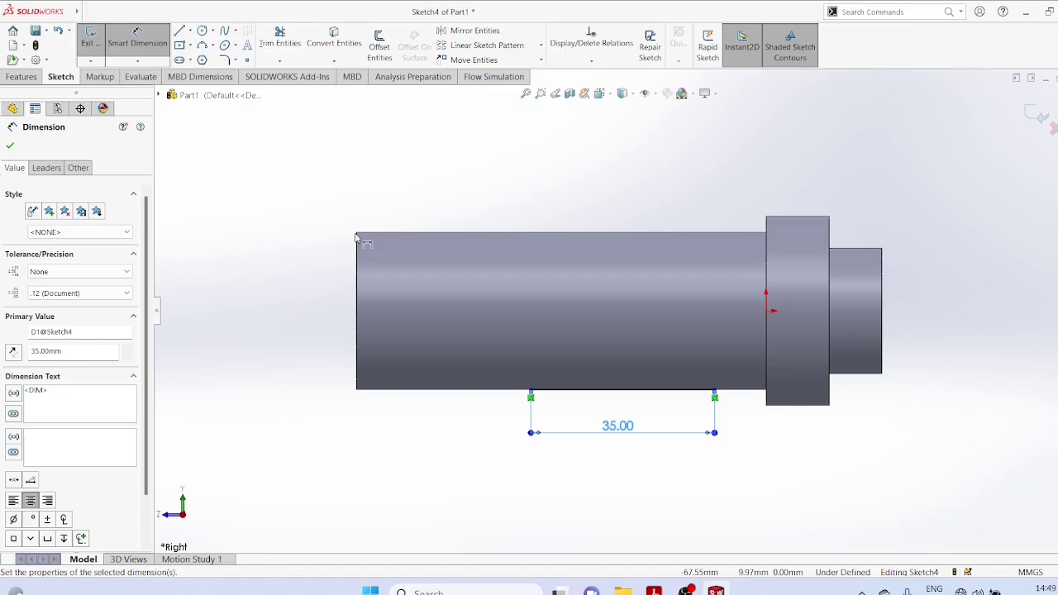
Step: Locate the line's right end 21 mm from the flange with a horizontal dimension
{"action": "left_click", "coordinate": [137, 61]}
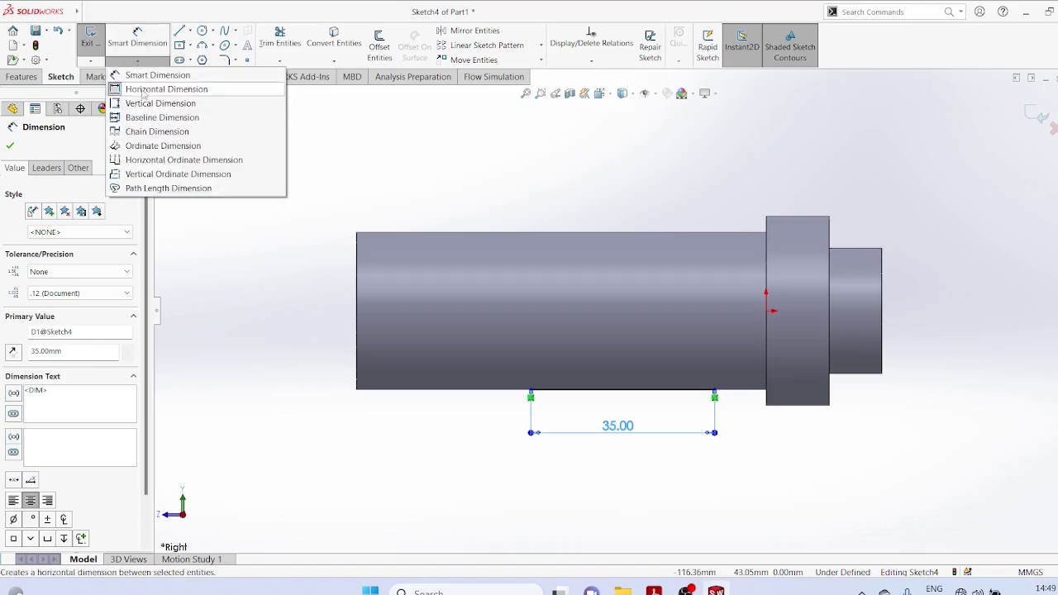
{"action": "left_click", "coordinate": [157, 89]}
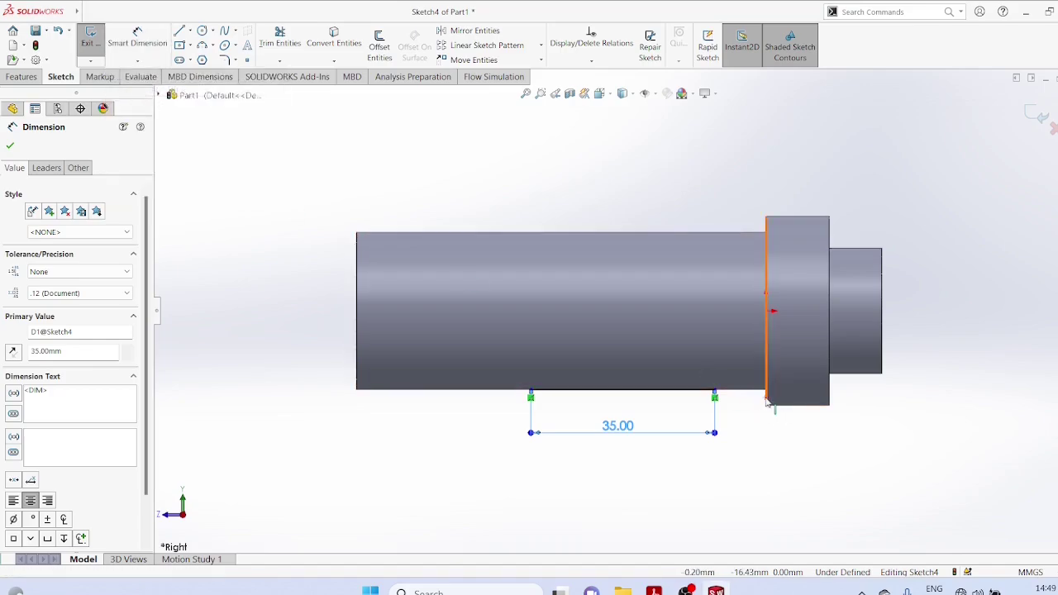
{"action": "key", "text": "Escape"}
{"action": "left_click", "coordinate": [715, 397]}
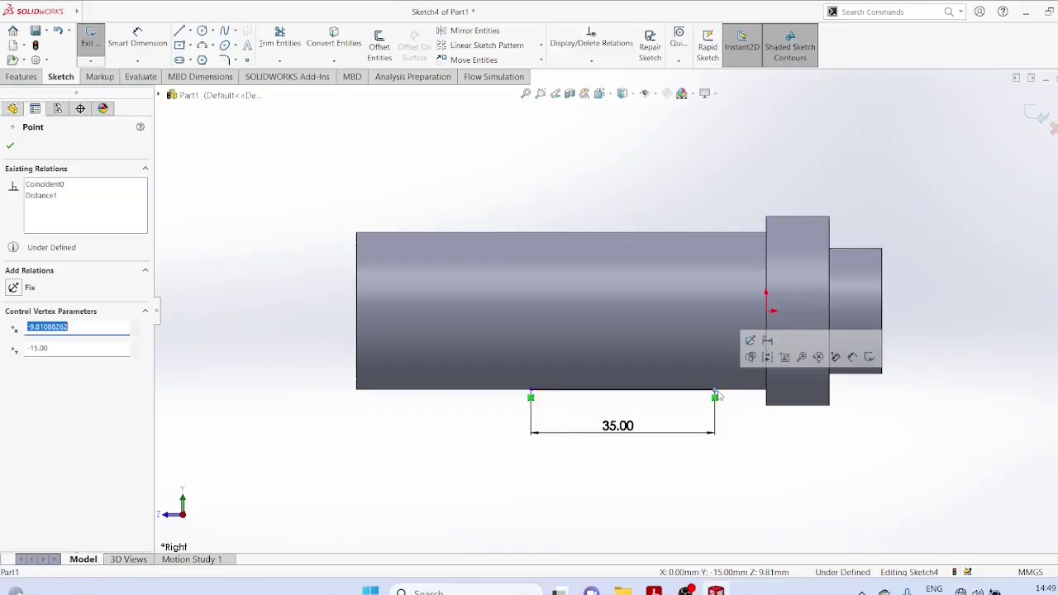
{"action": "left_click", "coordinate": [137, 61]}
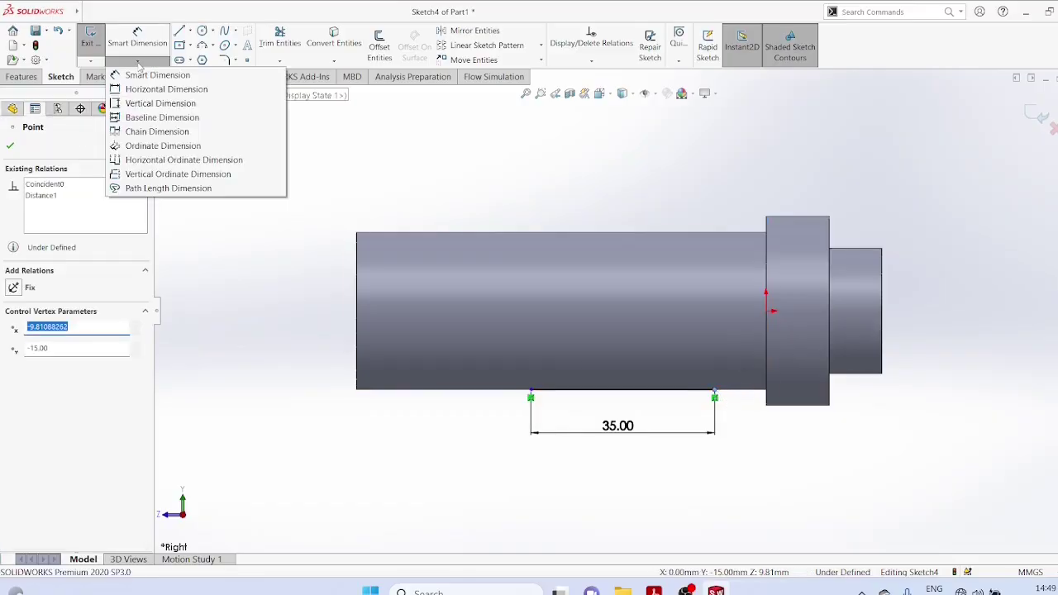
{"action": "left_click", "coordinate": [150, 89]}
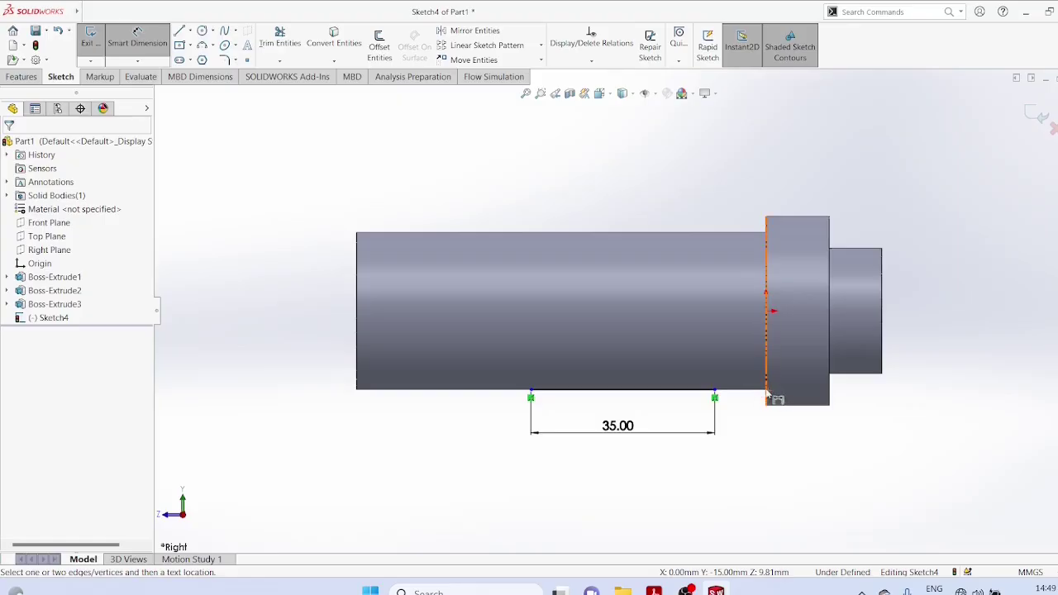
{"action": "left_click", "coordinate": [716, 398]}
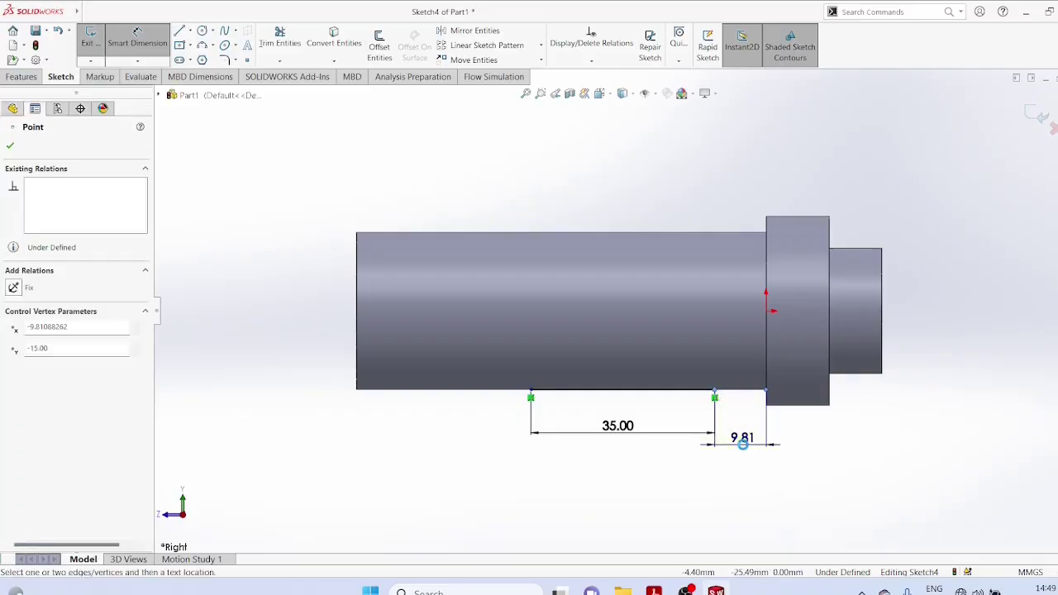
{"action": "left_click", "coordinate": [743, 444]}
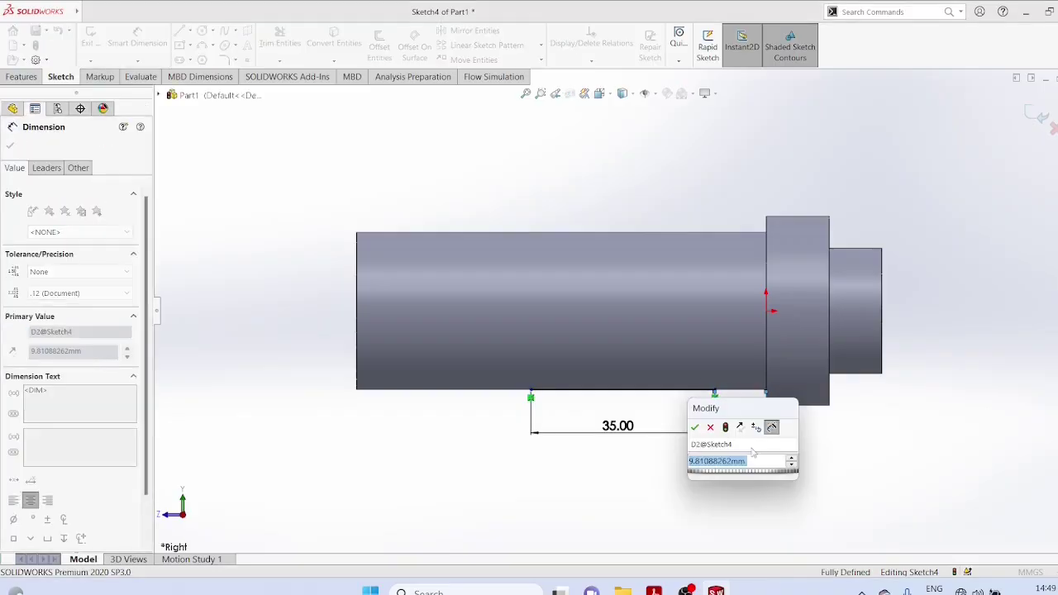
{"action": "type", "text": "21"}
{"action": "key", "text": "Return"}
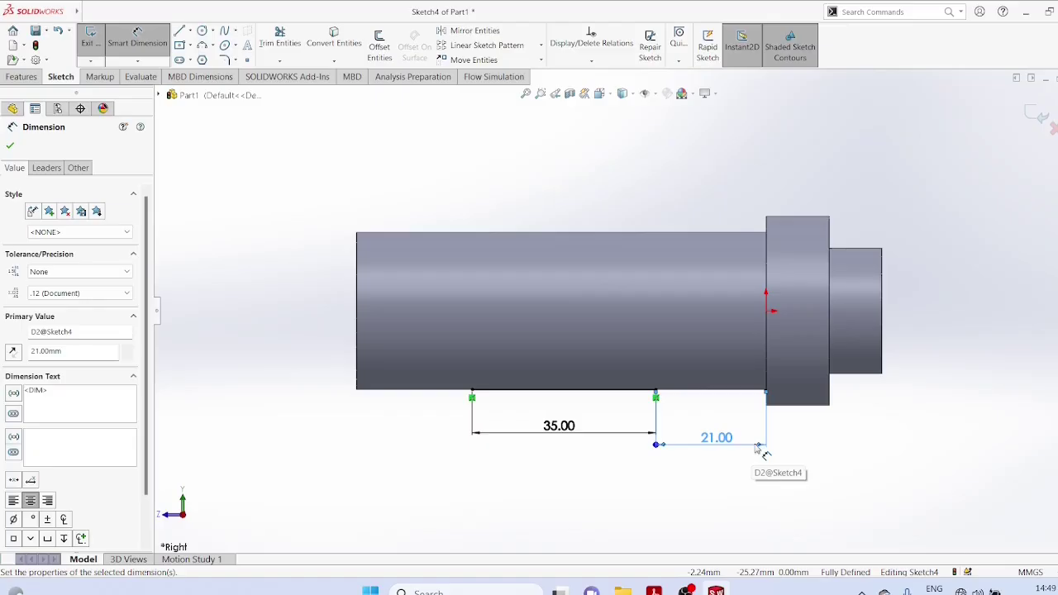
Step: Draw a line from the 35.00 dimension's left point to the top edge, angled at 93°
{"action": "left_click", "coordinate": [189, 30]}
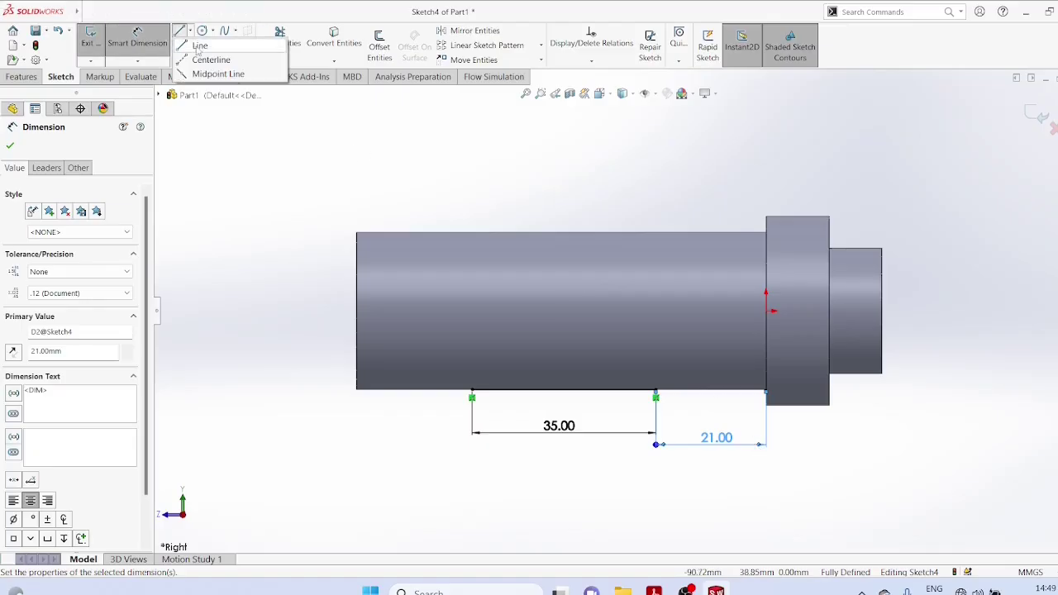
{"action": "left_click", "coordinate": [199, 46]}
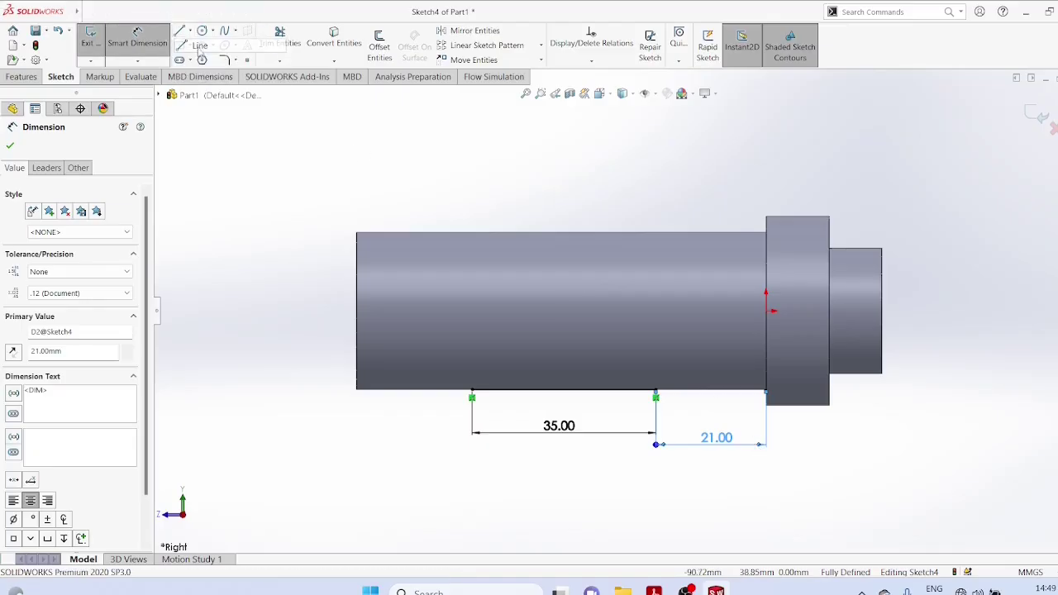
{"action": "left_click", "coordinate": [472, 388]}
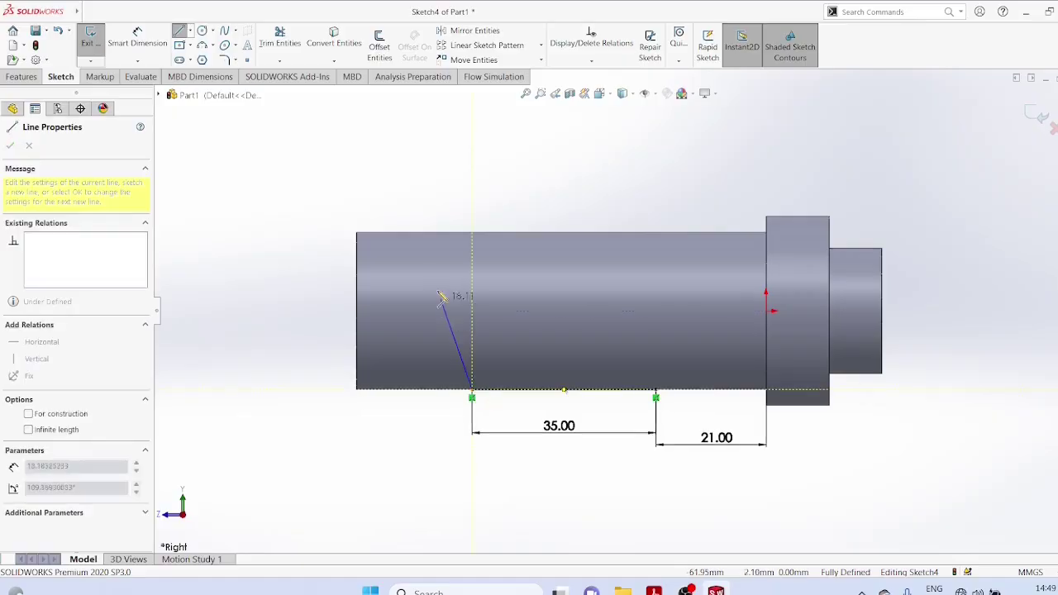
{"action": "left_click", "coordinate": [448, 225]}
{"action": "right_click", "coordinate": [273, 409]}
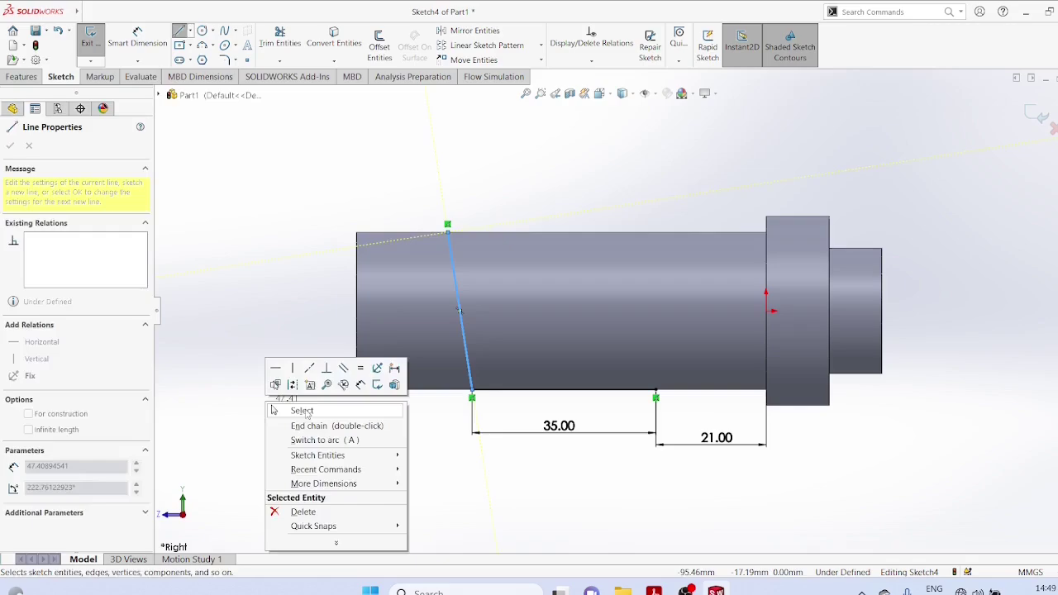
{"action": "left_click", "coordinate": [274, 410]}
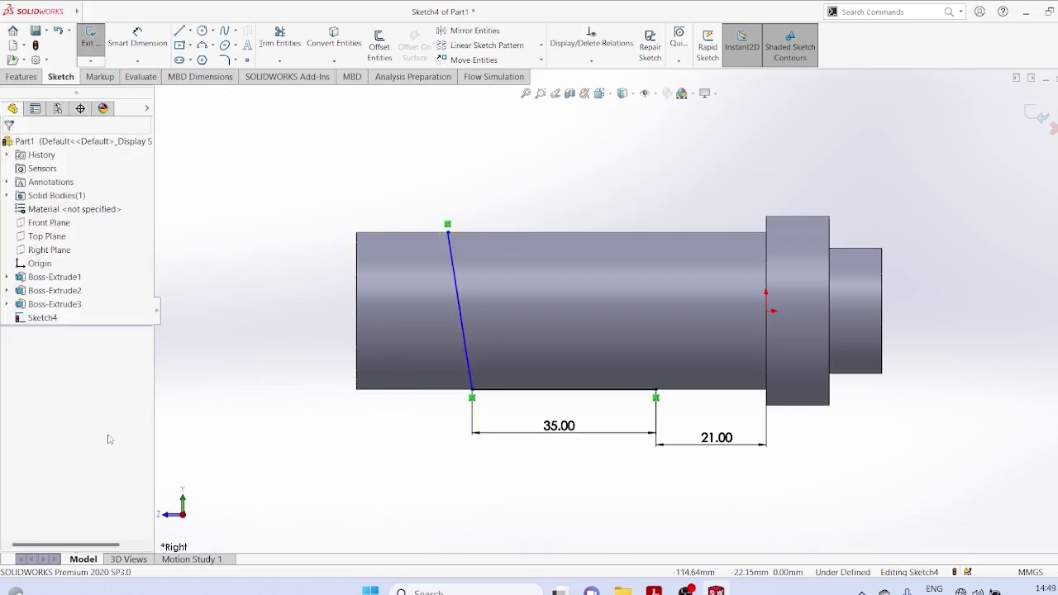
{"action": "left_click", "coordinate": [461, 324]}
{"action": "left_click", "coordinate": [100, 434]}
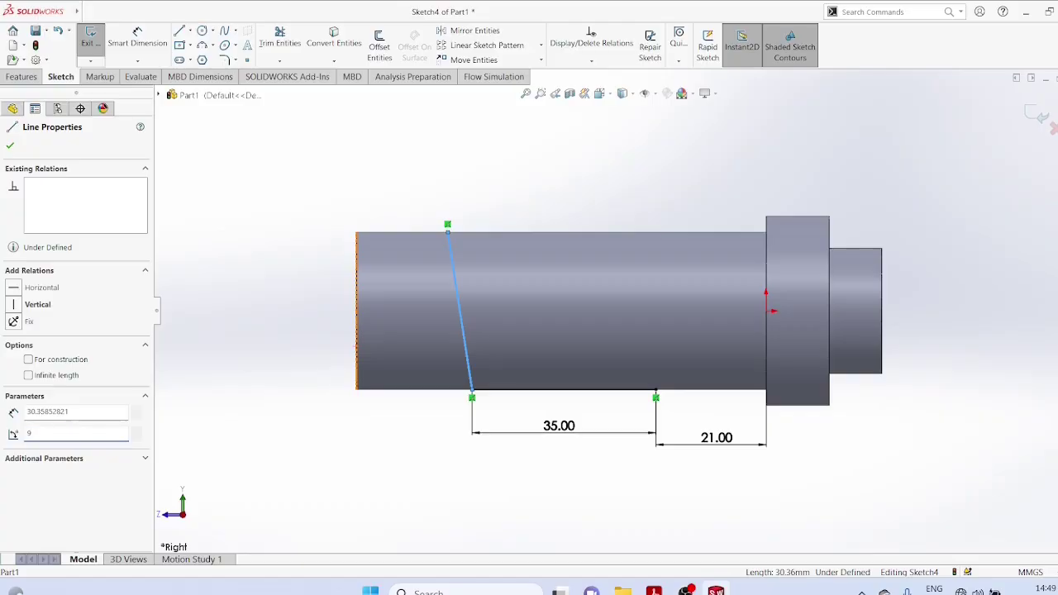
{"action": "key", "text": "Return"}
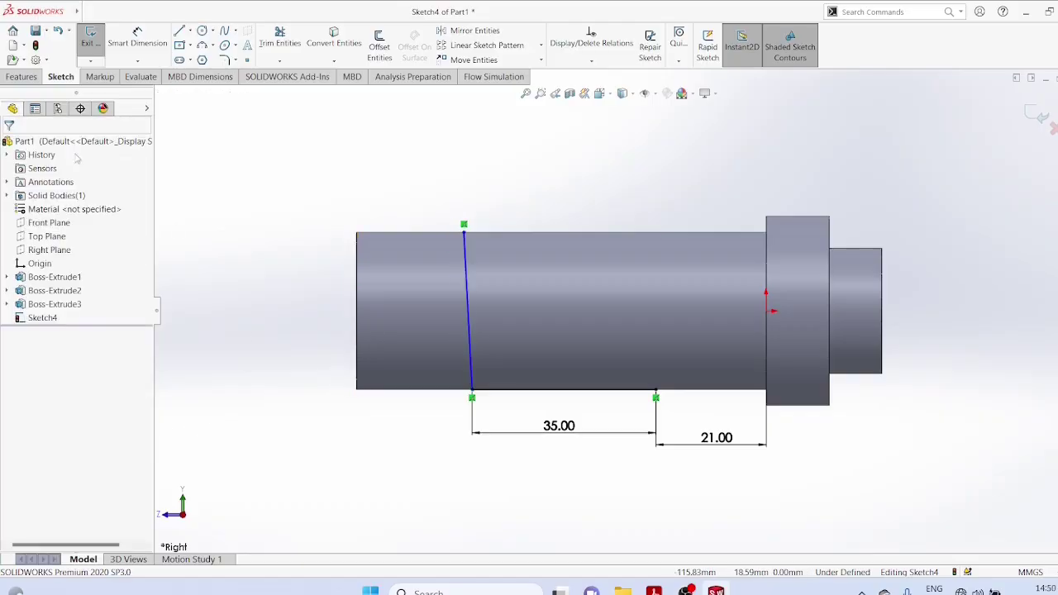
Step: Close the profile with a top line along the edge and a vertical line down
{"action": "left_click", "coordinate": [190, 32]}
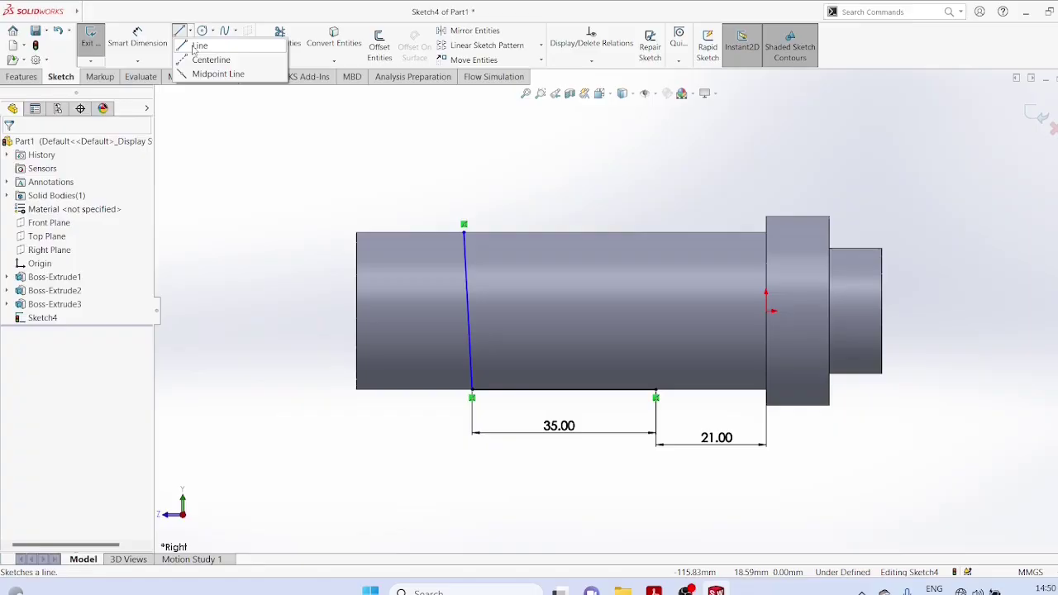
{"action": "left_click", "coordinate": [199, 43]}
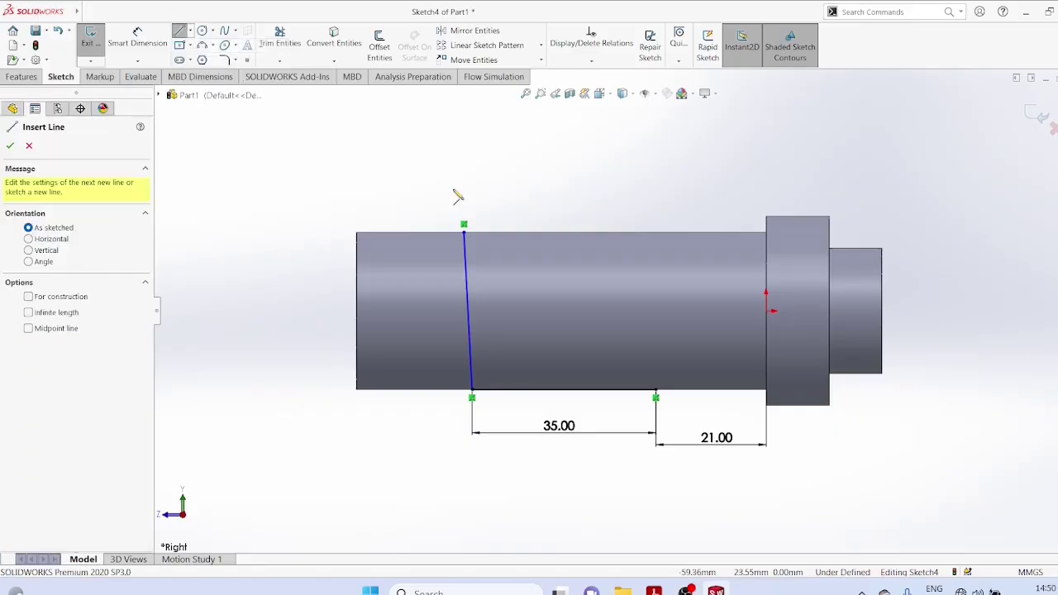
{"action": "left_click", "coordinate": [464, 232]}
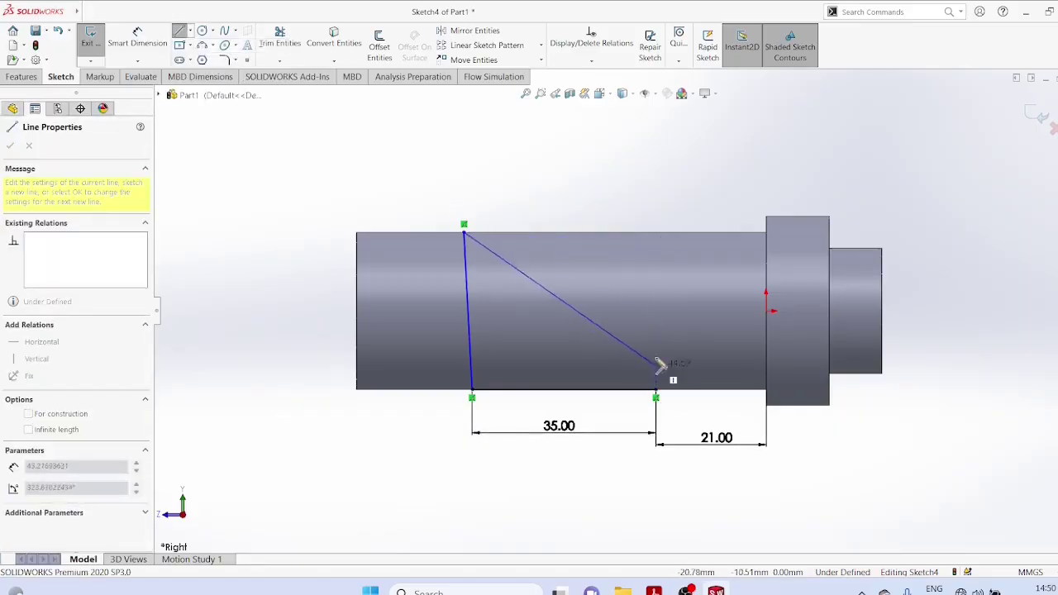
{"action": "left_click", "coordinate": [658, 233]}
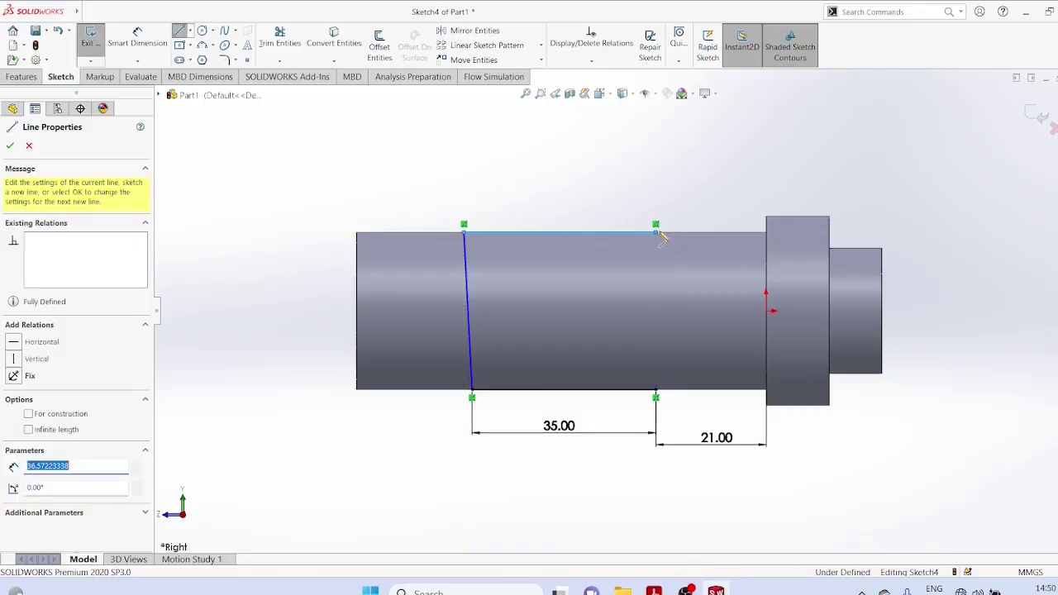
{"action": "double_click", "coordinate": [656, 390]}
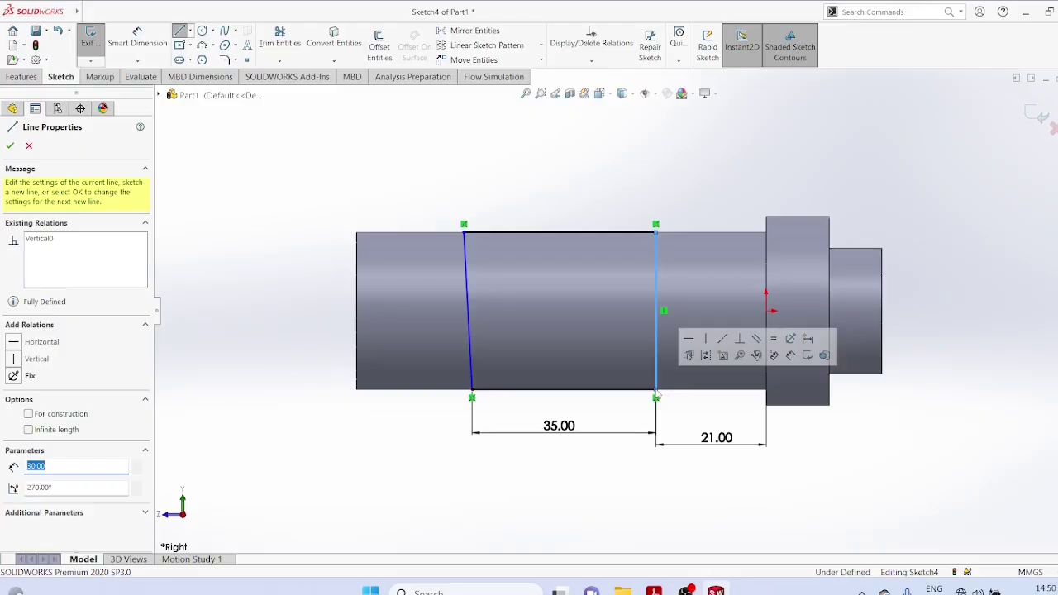
{"action": "left_click", "coordinate": [11, 146]}
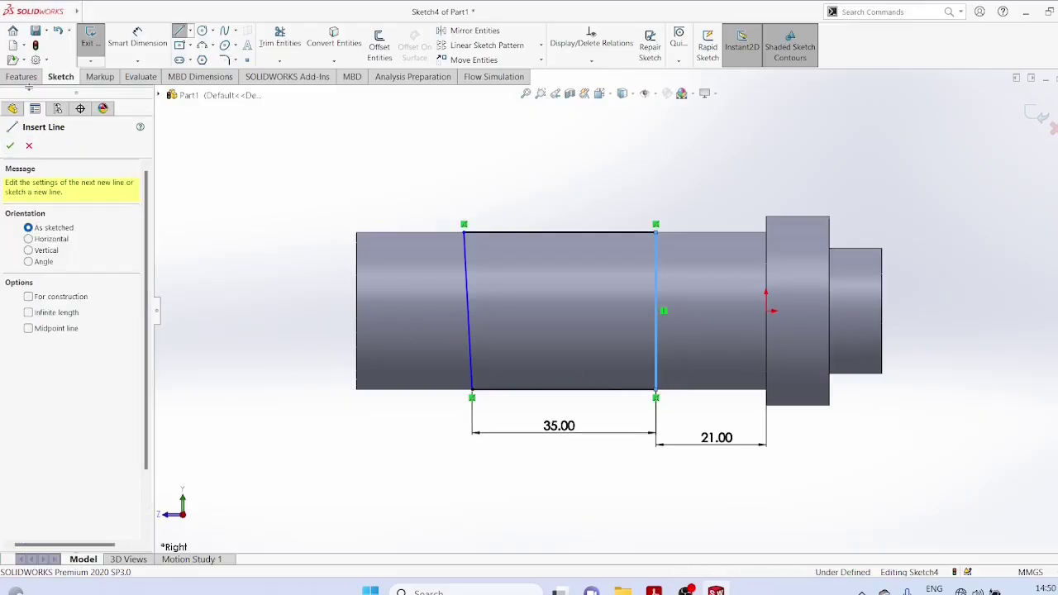
Step: Cut the keyway outline into the shaft with a Mid Plane extruded cut 8 mm deep
{"action": "left_click", "coordinate": [26, 79]}
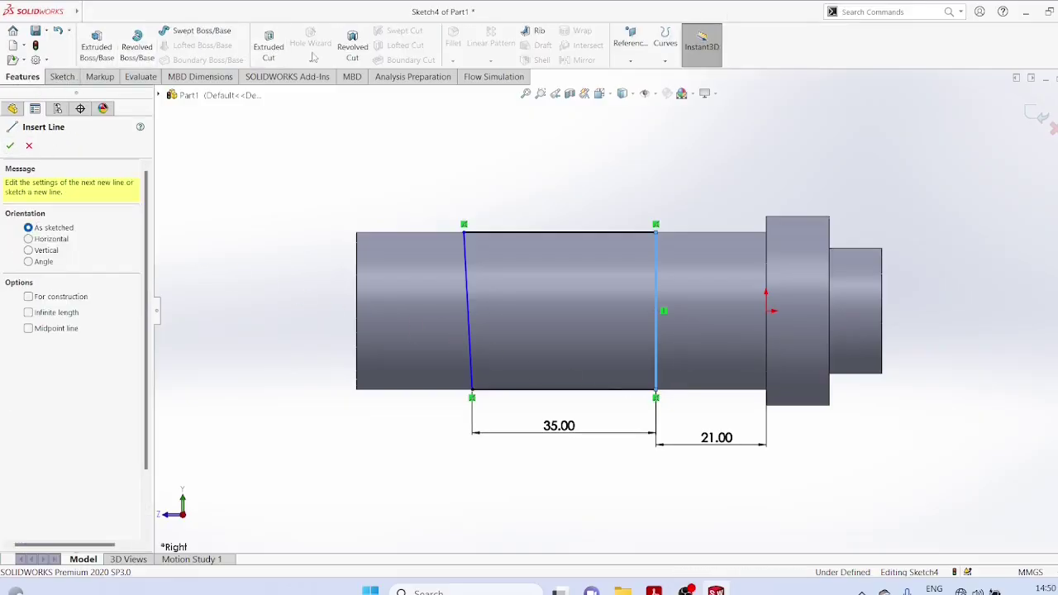
{"action": "left_click", "coordinate": [269, 46]}
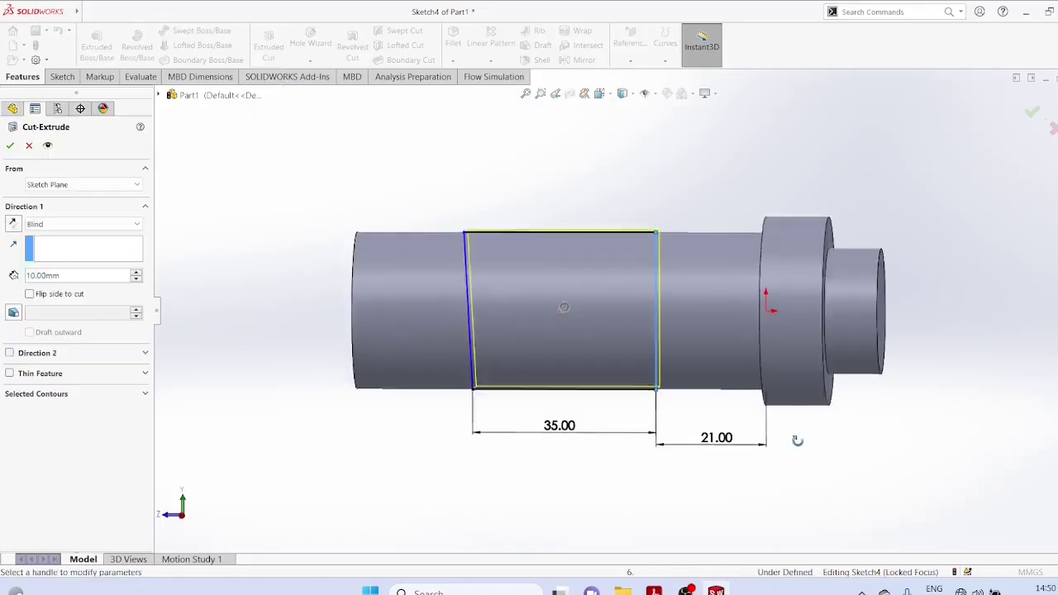
{"action": "left_click", "coordinate": [137, 224]}
{"action": "left_click", "coordinate": [60, 319]}
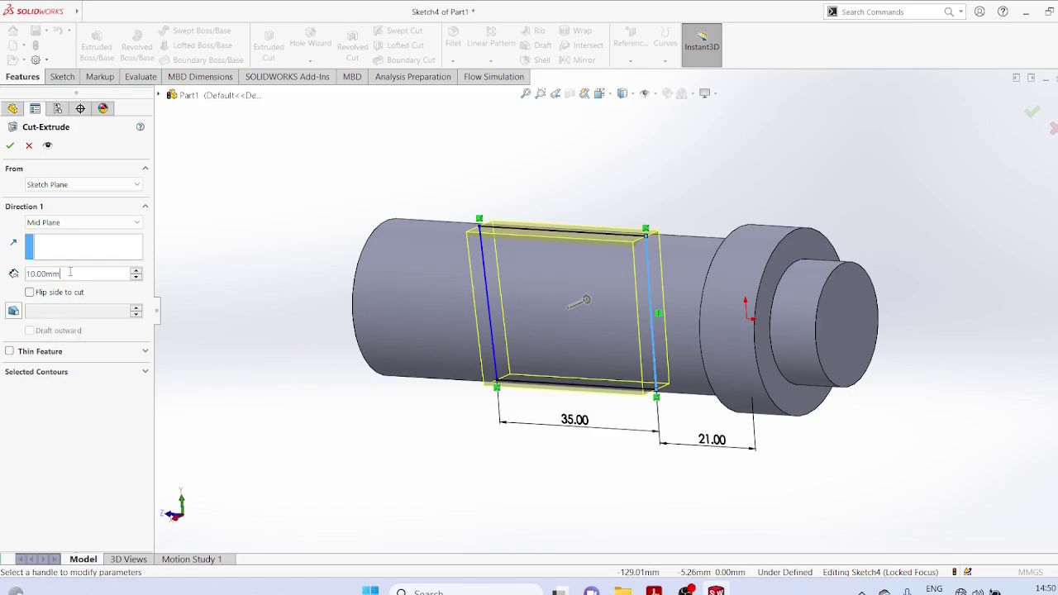
{"action": "type", "text": "8"}
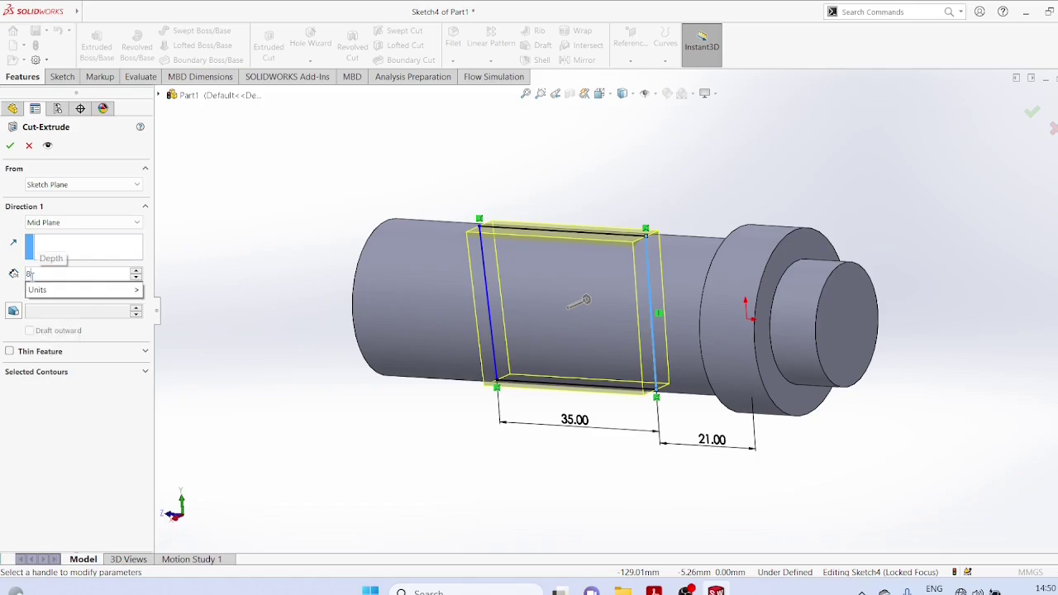
{"action": "key", "text": "Return"}
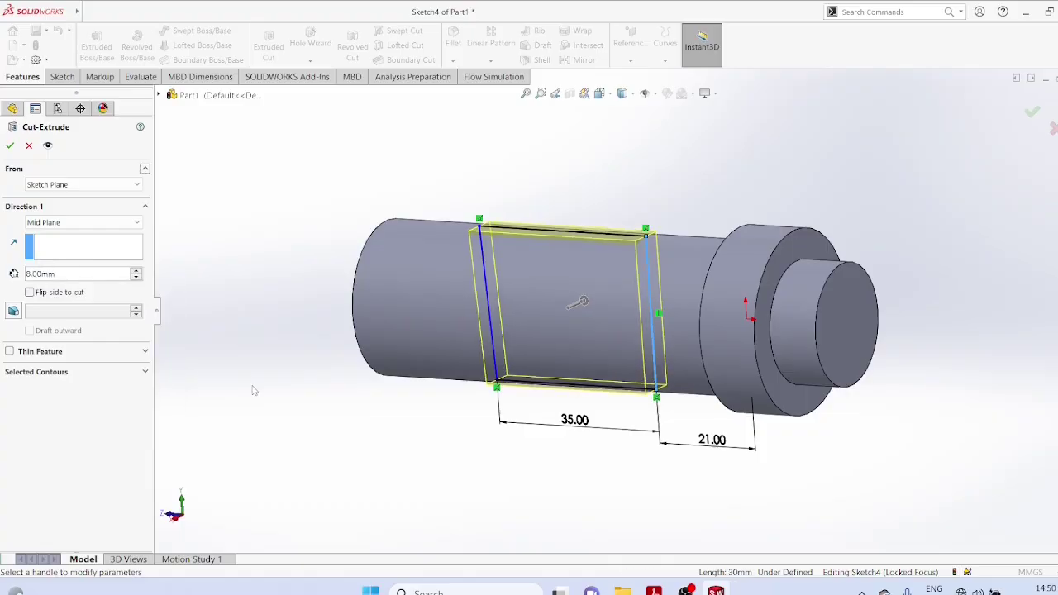
{"action": "left_click", "coordinate": [10, 147]}
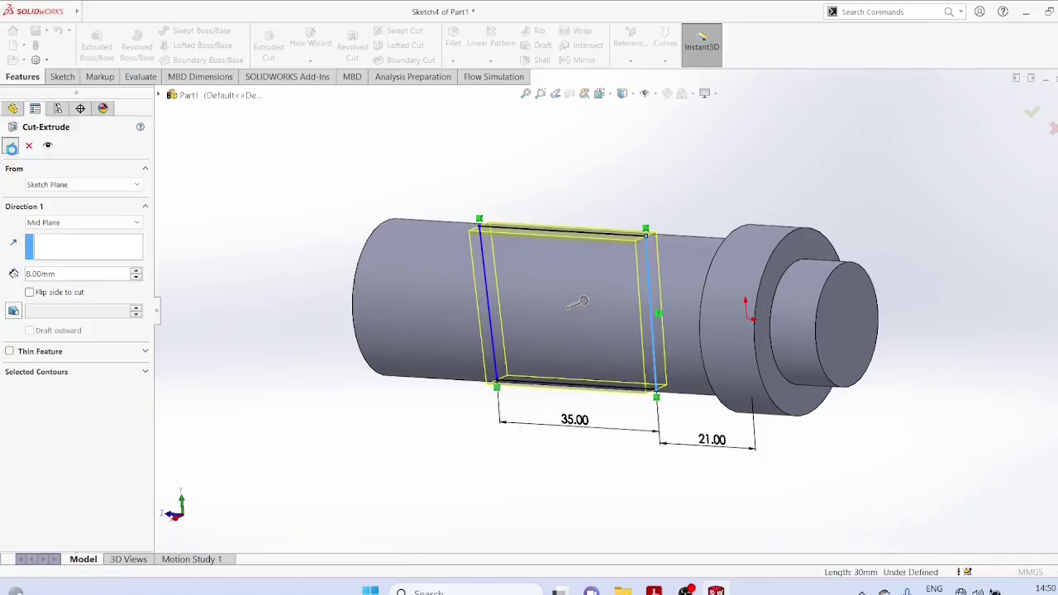
Step: Switch the display style to Hidden Lines Visible to reveal the keyway's dashed edges
{"action": "middle_click_drag", "start_coordinate": [806, 427], "coordinate": [857, 460]}
{"action": "left_click", "coordinate": [779, 485]}
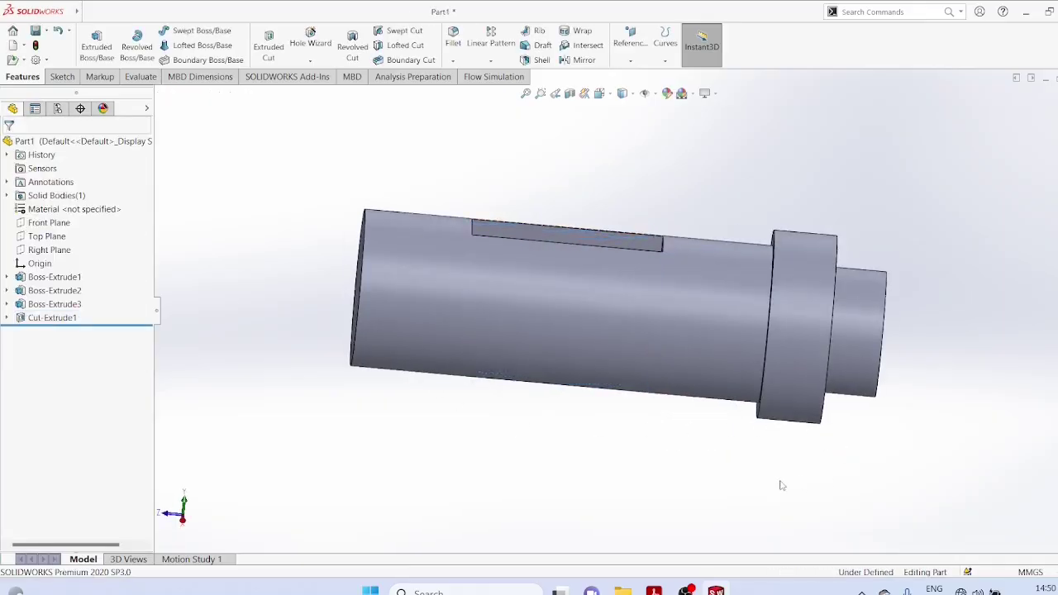
{"action": "left_click", "coordinate": [636, 94]}
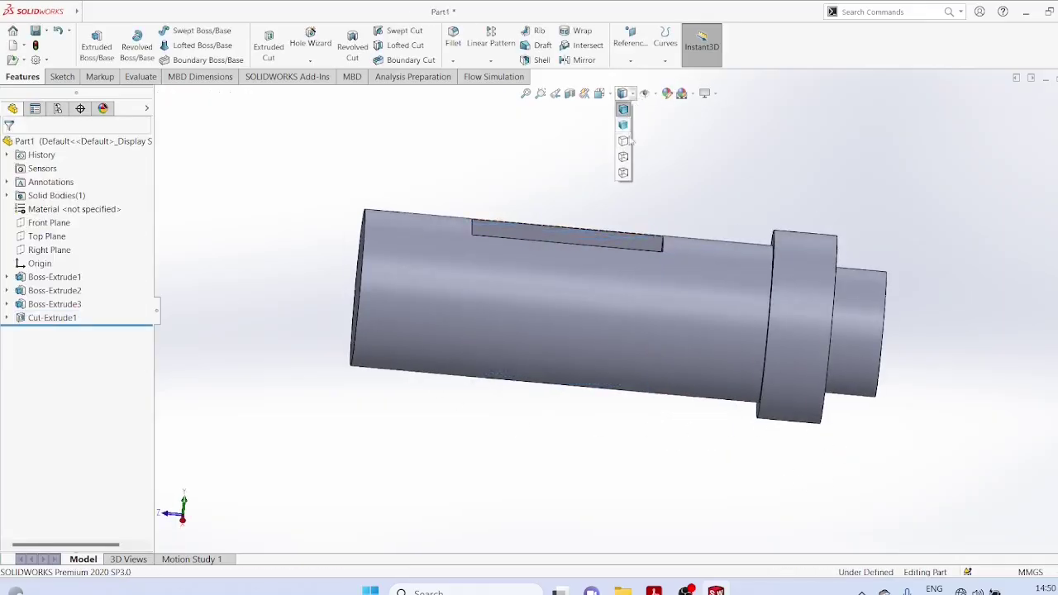
{"action": "left_click", "coordinate": [623, 157]}
{"action": "middle_click_drag", "start_coordinate": [709, 284], "coordinate": [765, 494]}
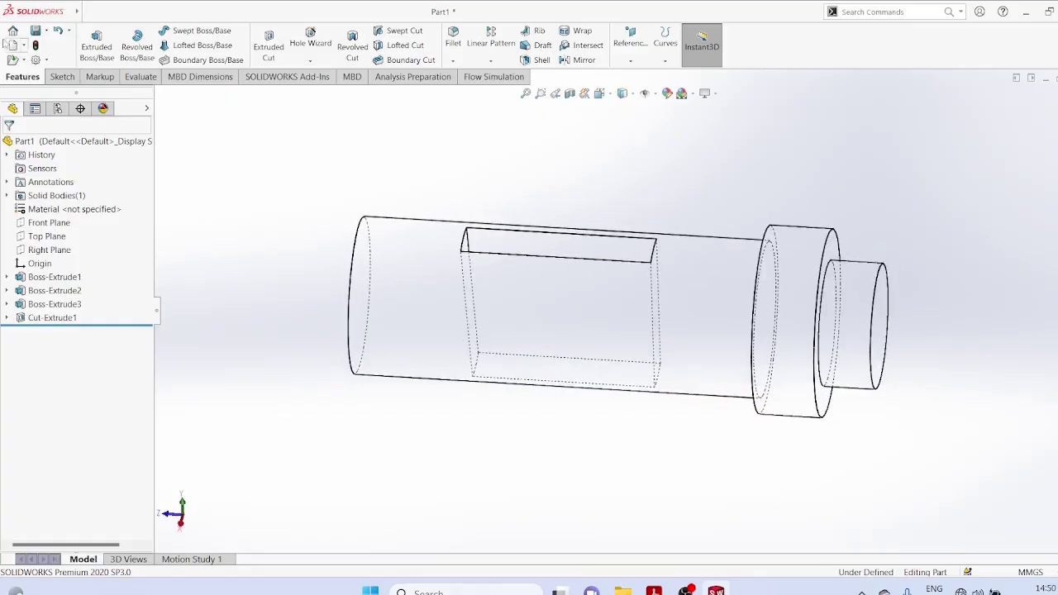
{"action": "left_click", "coordinate": [47, 32]}
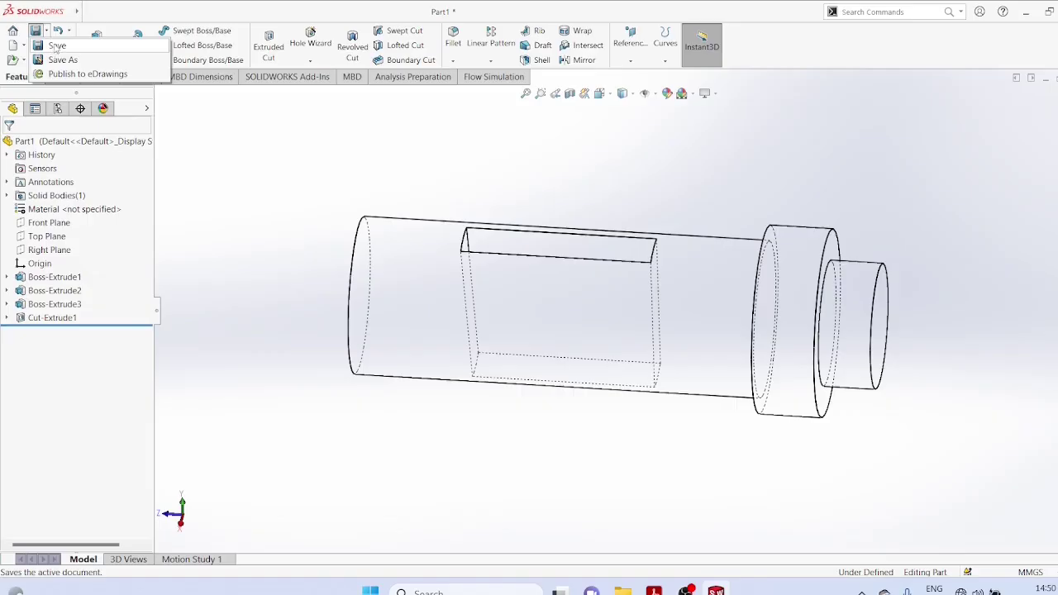
Step: Cancel the Save As dialog, leaving Part1 unsaved, and bring up the new-document choices
{"action": "left_click", "coordinate": [57, 45]}
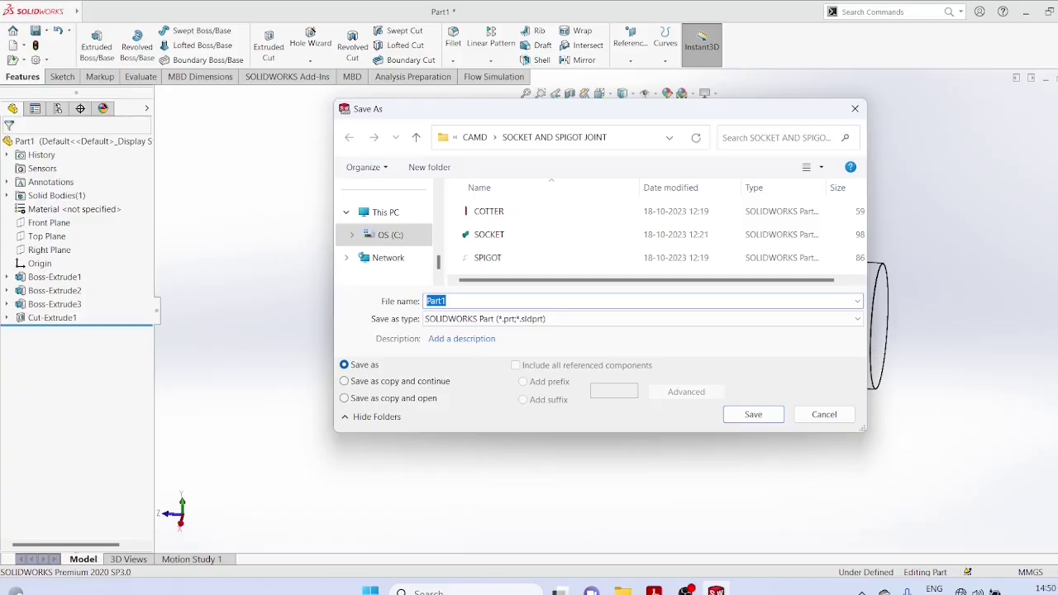
{"action": "type", "text": "SPIGOT"}
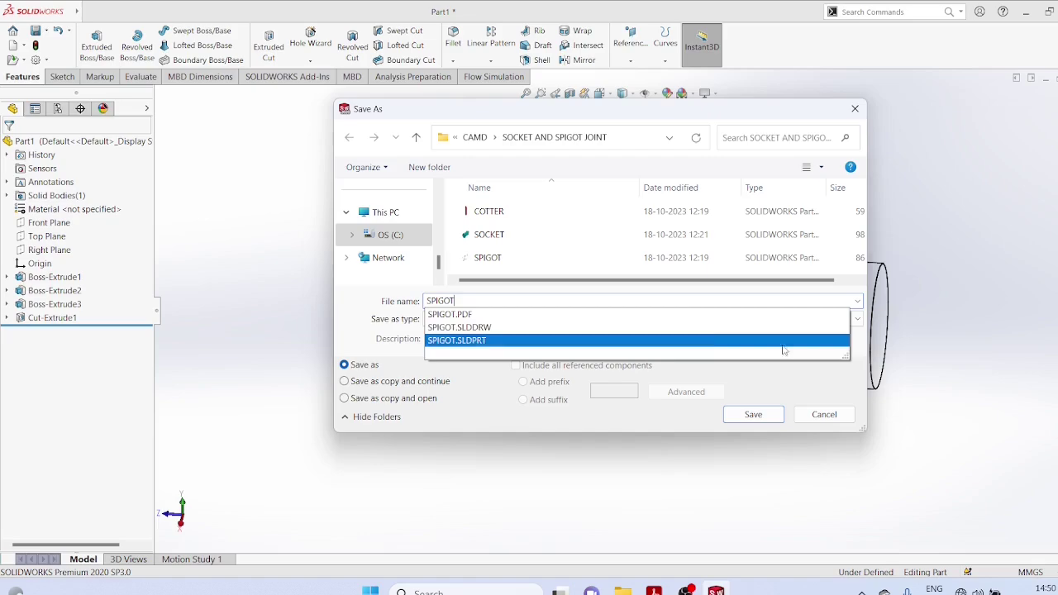
{"action": "left_click", "coordinate": [857, 108]}
{"action": "left_click", "coordinate": [857, 108]}
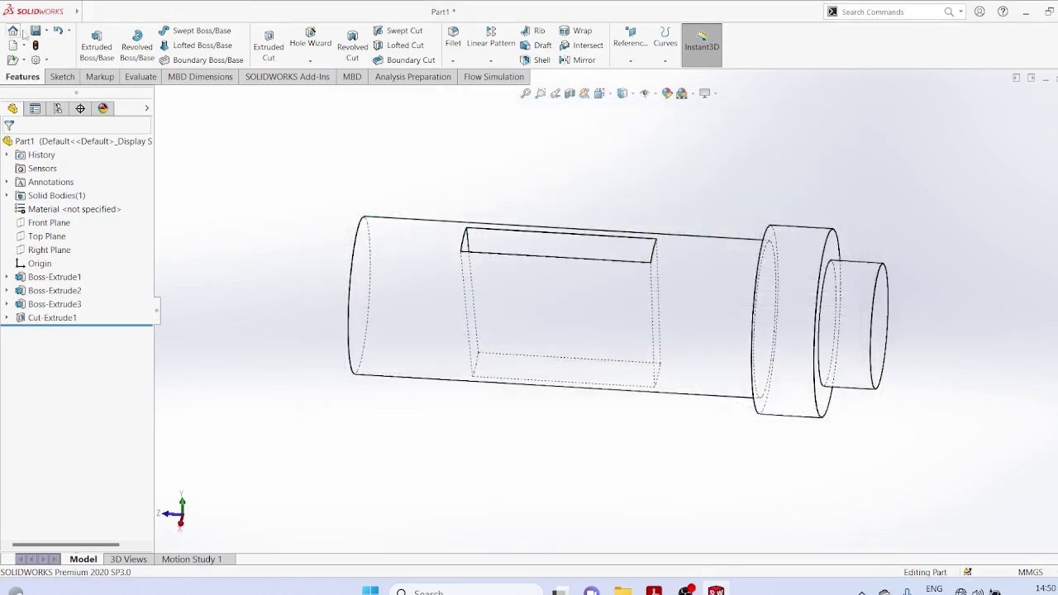
{"action": "left_click", "coordinate": [24, 44]}
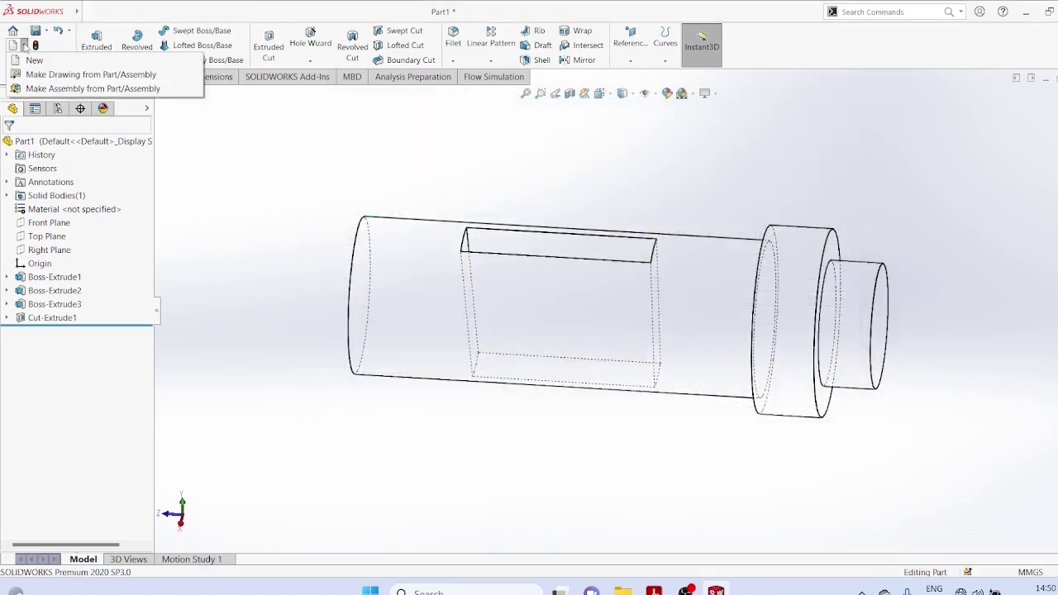
Step: Create a new drawing on an A4 (ISO) sheet format
{"action": "left_click", "coordinate": [33, 62]}
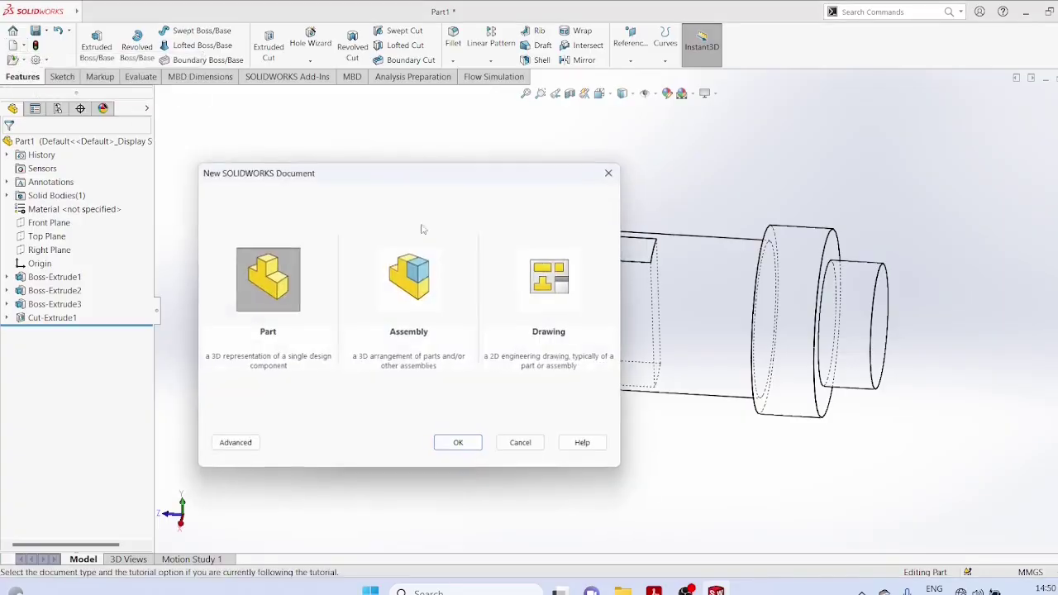
{"action": "left_click", "coordinate": [549, 286]}
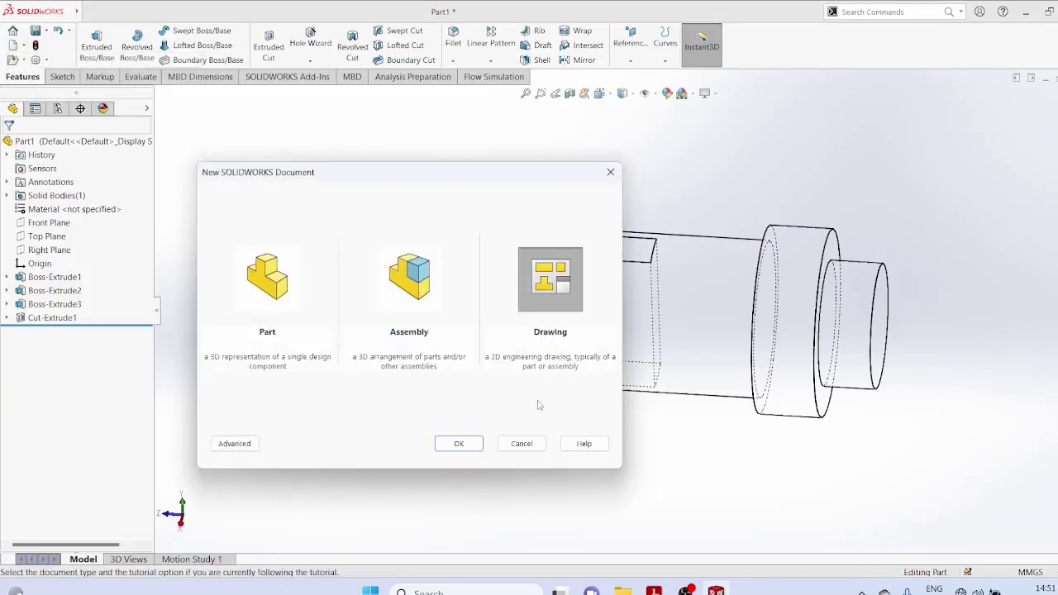
{"action": "left_click", "coordinate": [465, 444]}
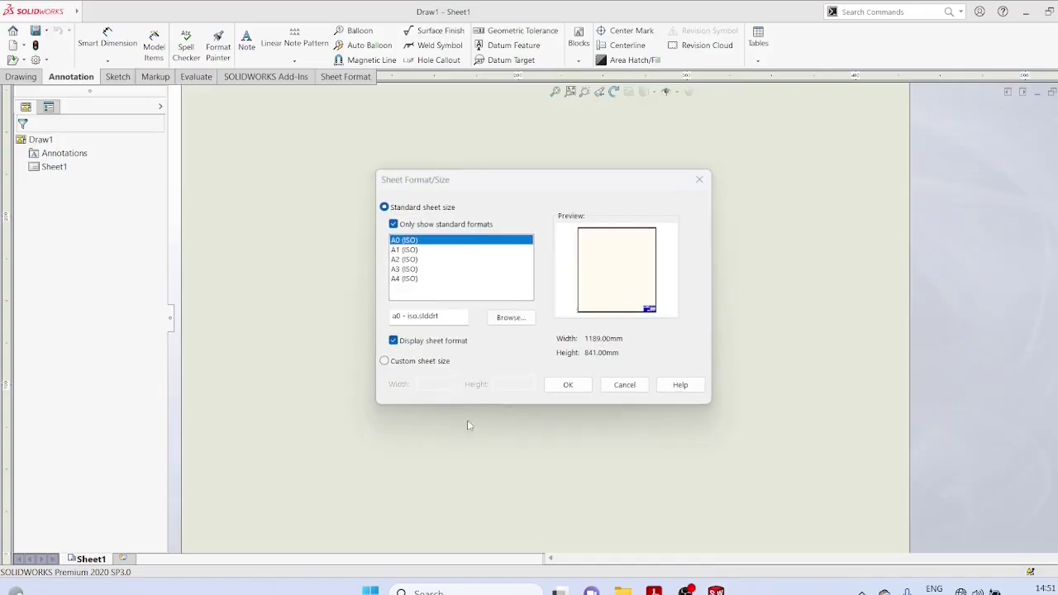
{"action": "left_click", "coordinate": [404, 278]}
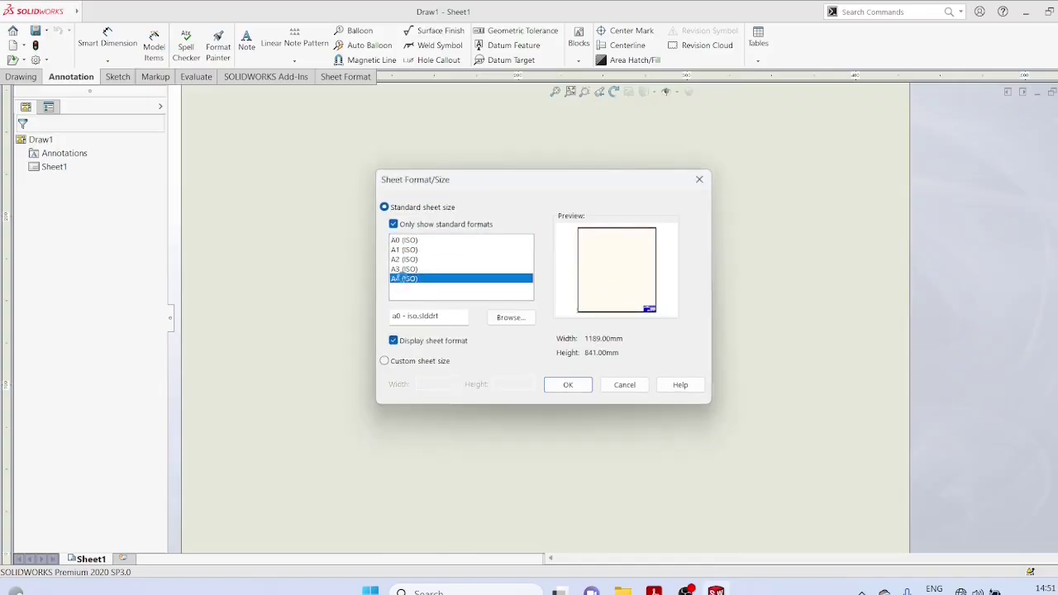
{"action": "left_click", "coordinate": [567, 385]}
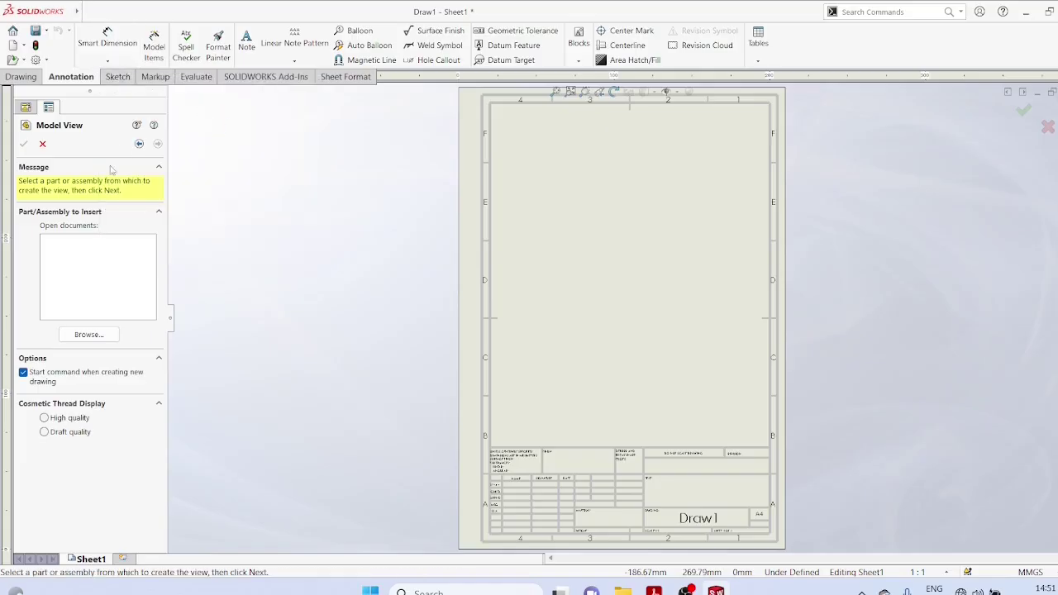
Step: Load the SPIGOT part into Model View and set the display style to Hidden Lines Visible
{"action": "left_click", "coordinate": [89, 334]}
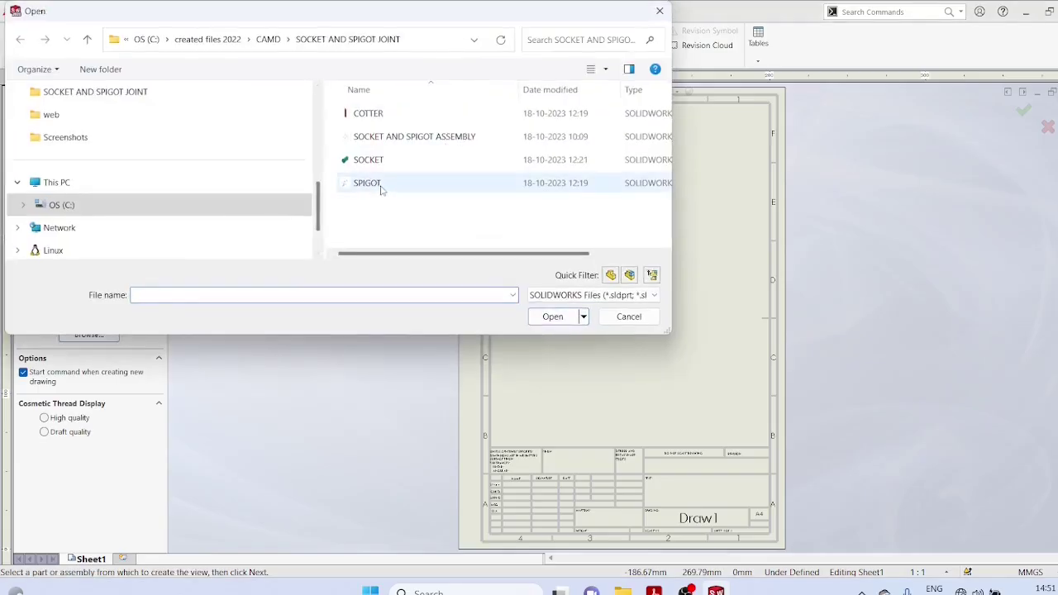
{"action": "left_click", "coordinate": [378, 186]}
{"action": "left_click", "coordinate": [552, 317]}
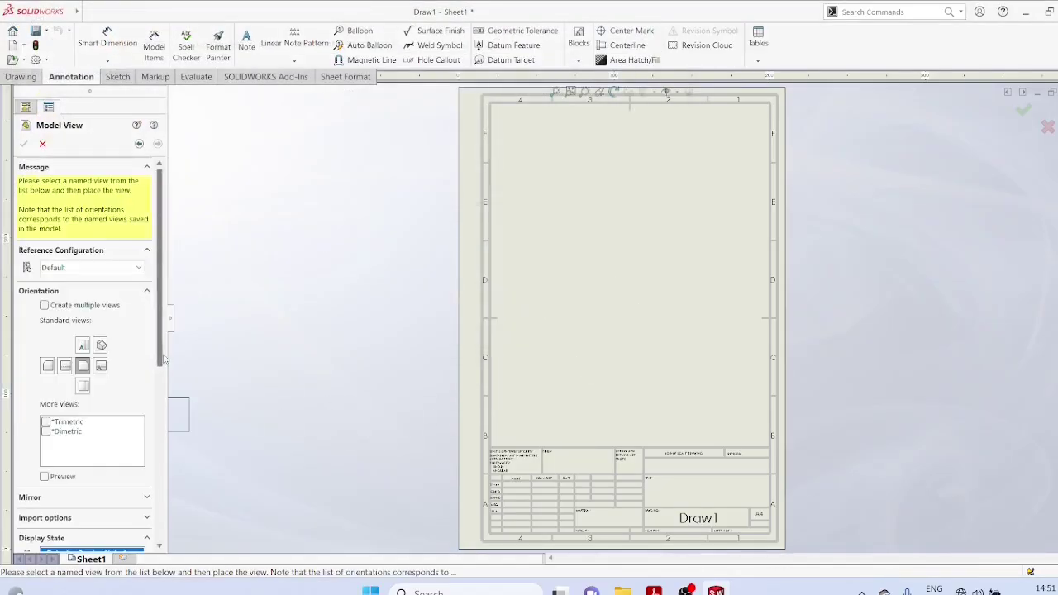
{"action": "scroll", "coordinate": [158, 361], "scroll_direction": "down", "scroll_amount": 5}
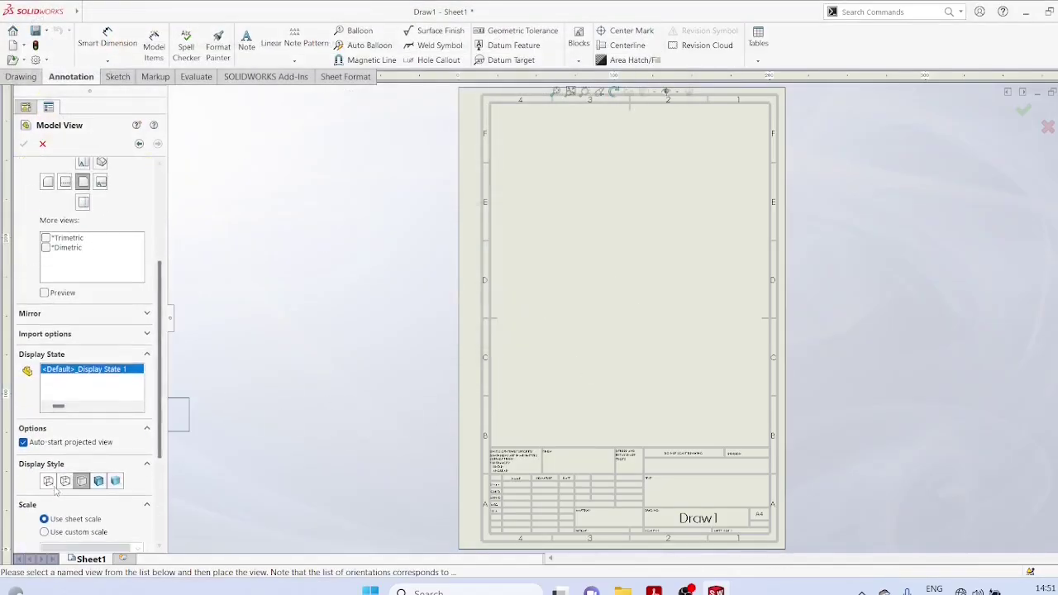
{"action": "left_click", "coordinate": [64, 482]}
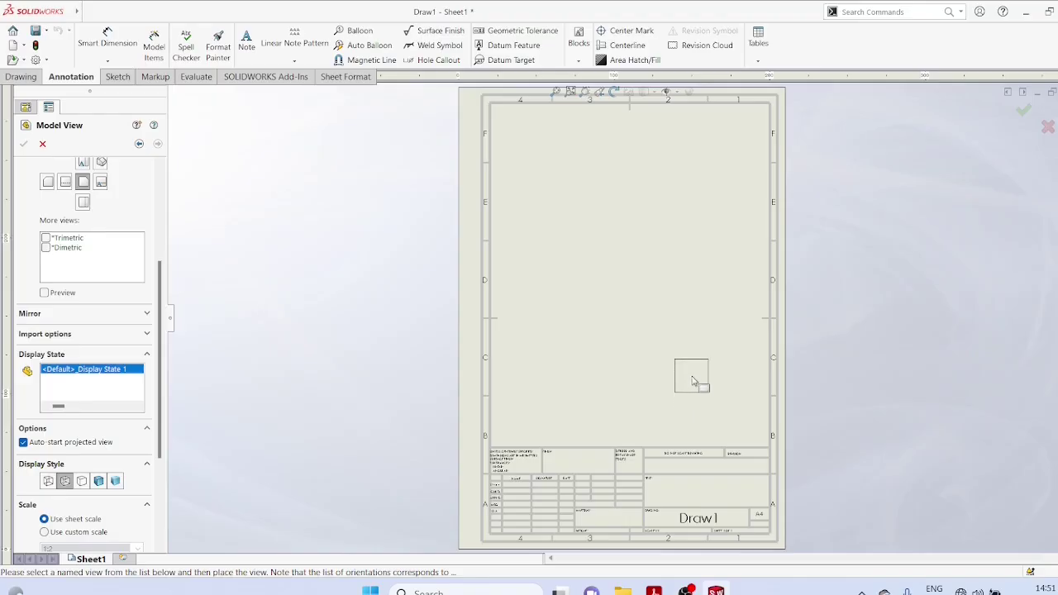
Step: Place the circular end view, side view, upper view and isometric view of SPIGOT on the sheet
{"action": "left_click", "coordinate": [693, 378]}
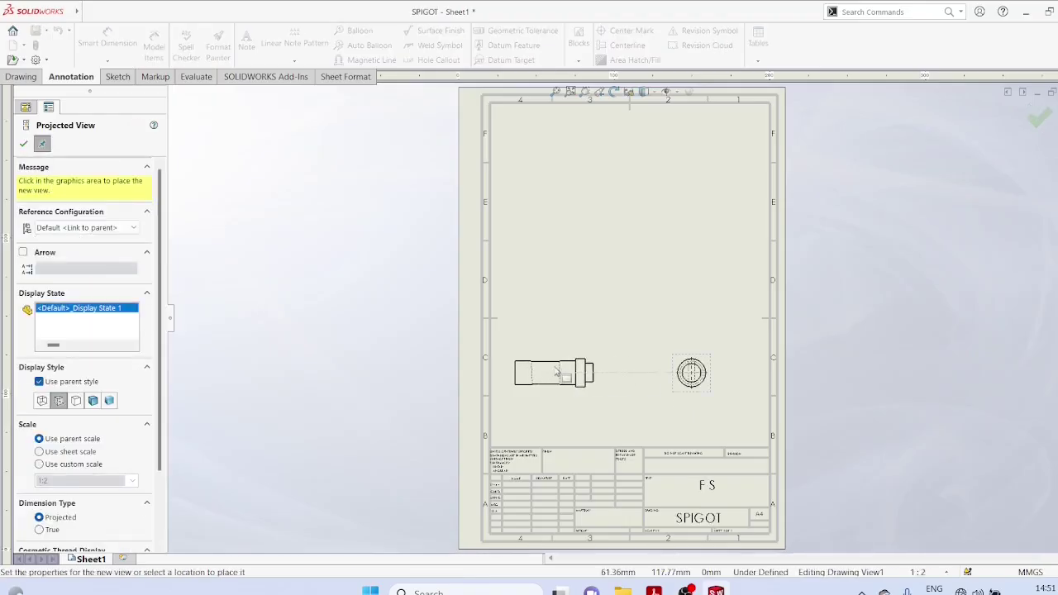
{"action": "left_click", "coordinate": [570, 368]}
{"action": "left_click", "coordinate": [719, 260]}
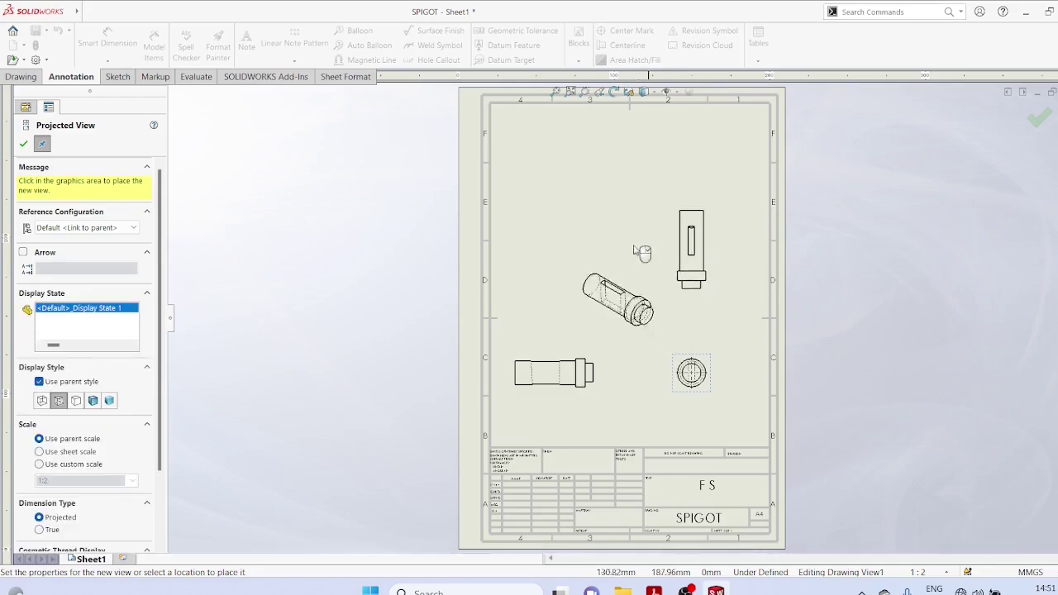
{"action": "left_click", "coordinate": [592, 219]}
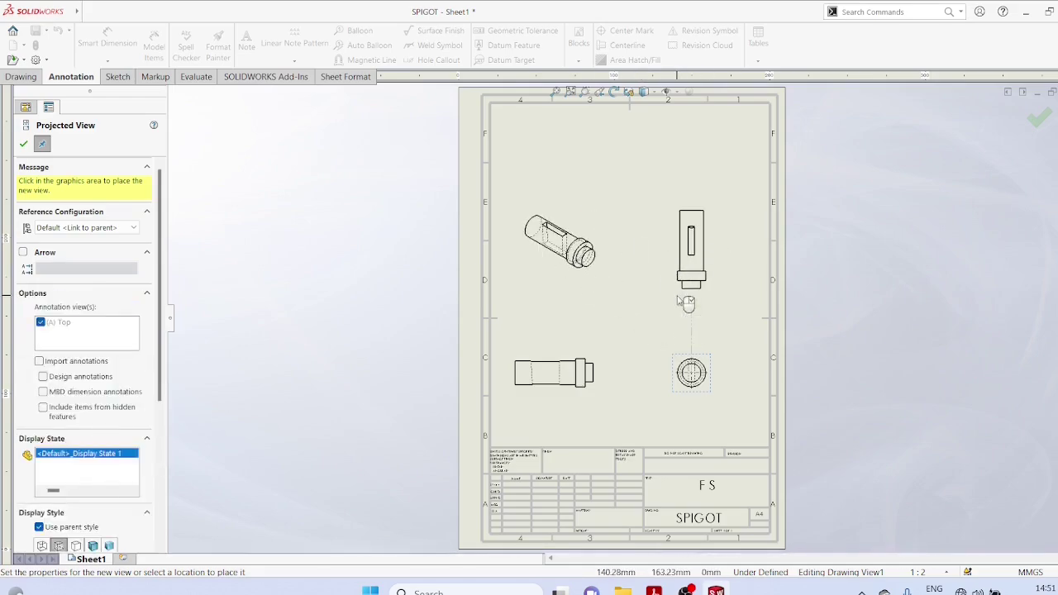
{"action": "key", "text": "Escape"}
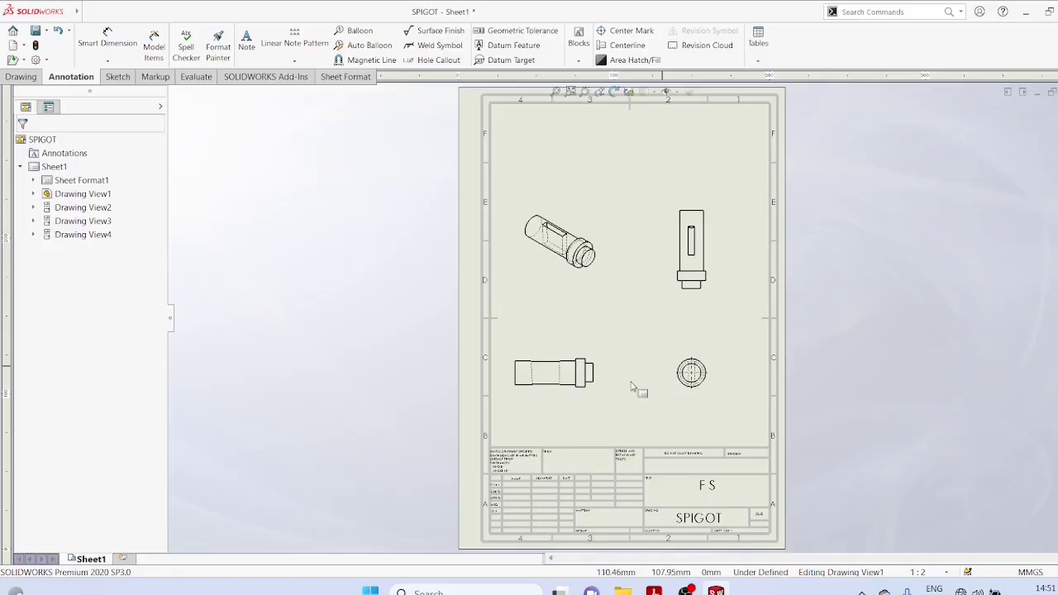
{"action": "scroll", "coordinate": [631, 387], "scroll_direction": "down", "scroll_amount": 4}
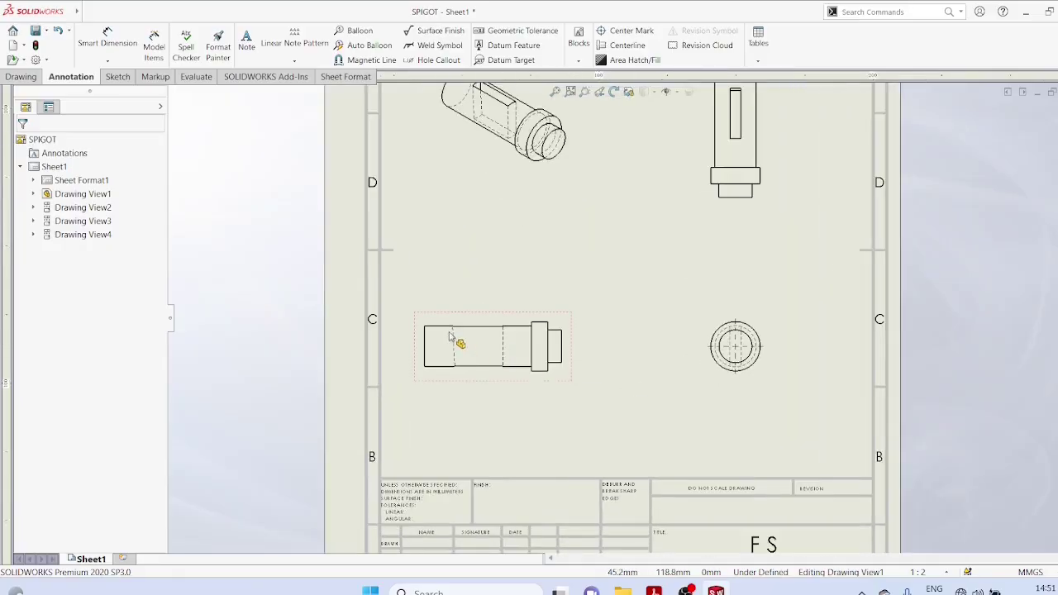
Step: Add the Ø24.00 diameter to the end view's inner circle, undoing a misplaced 30.00 dimension
{"action": "left_click", "coordinate": [108, 61]}
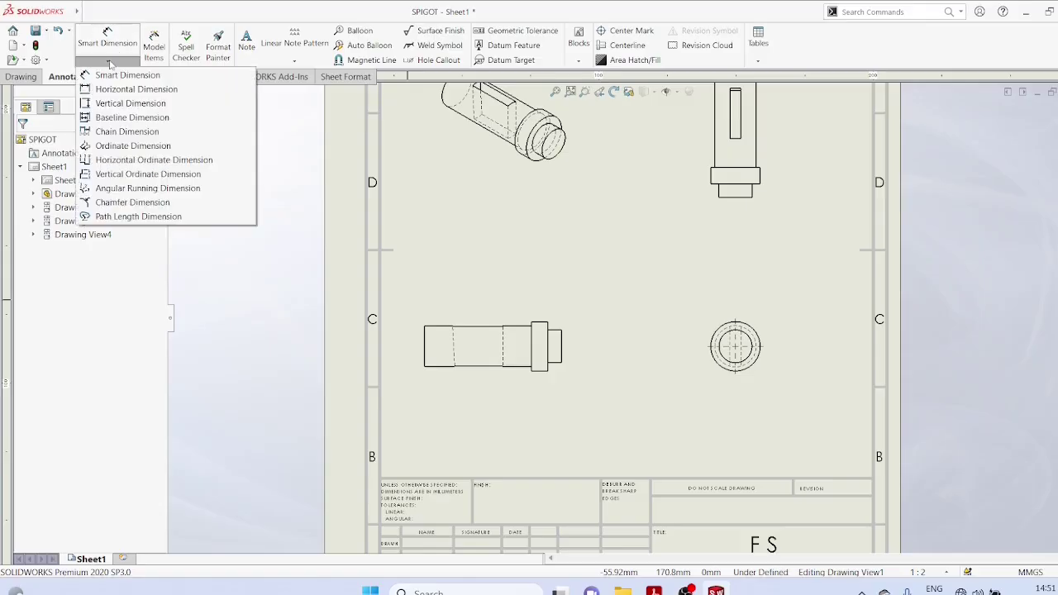
{"action": "left_click", "coordinate": [122, 79]}
{"action": "scroll", "coordinate": [727, 347], "scroll_direction": "down", "scroll_amount": 4}
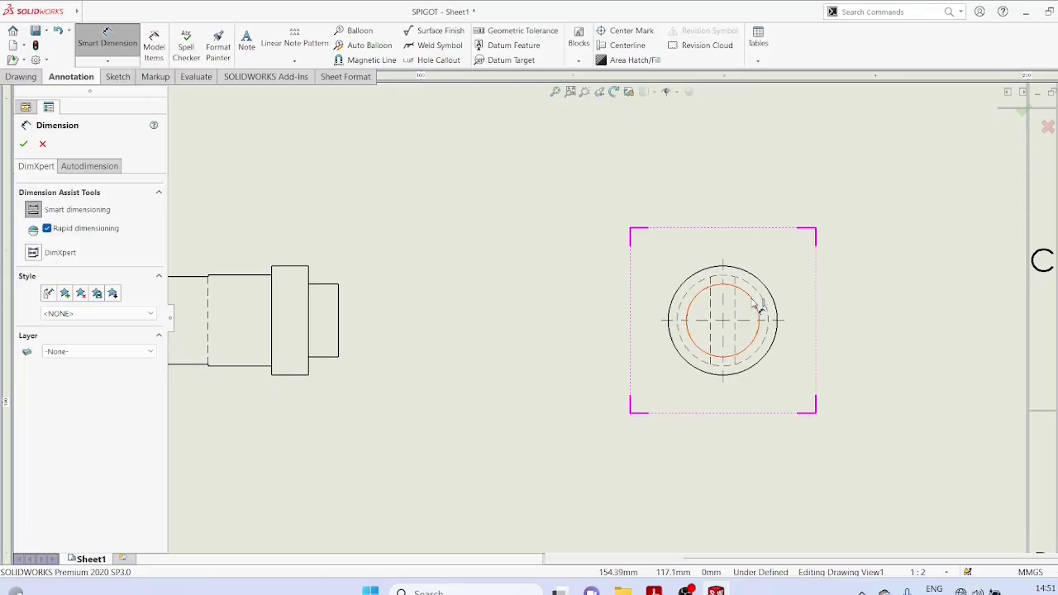
{"action": "left_click", "coordinate": [756, 308]}
{"action": "left_click", "coordinate": [846, 269]}
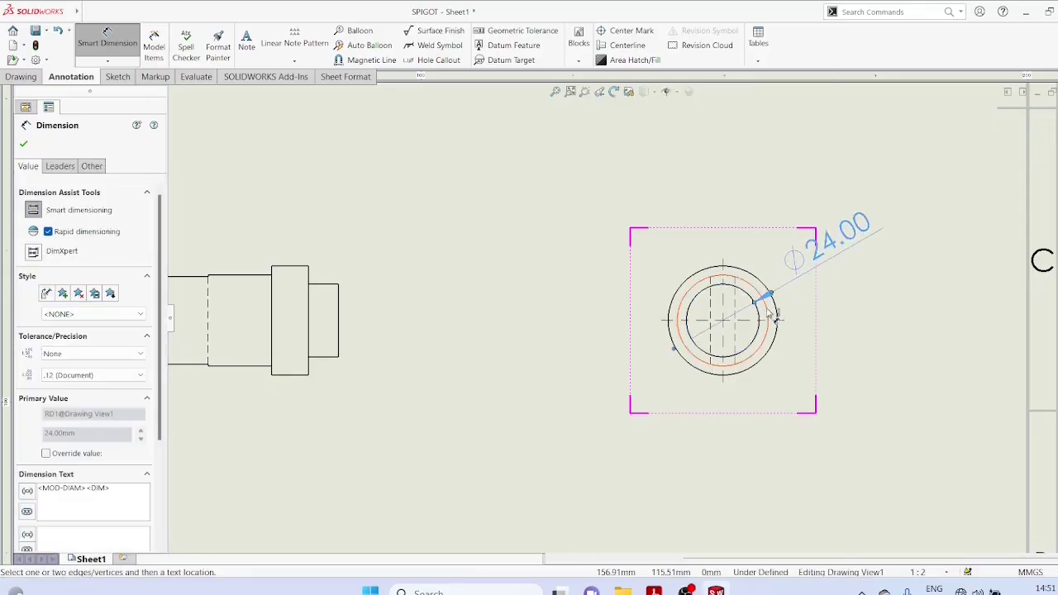
{"action": "left_click", "coordinate": [775, 309]}
{"action": "left_click", "coordinate": [855, 281]}
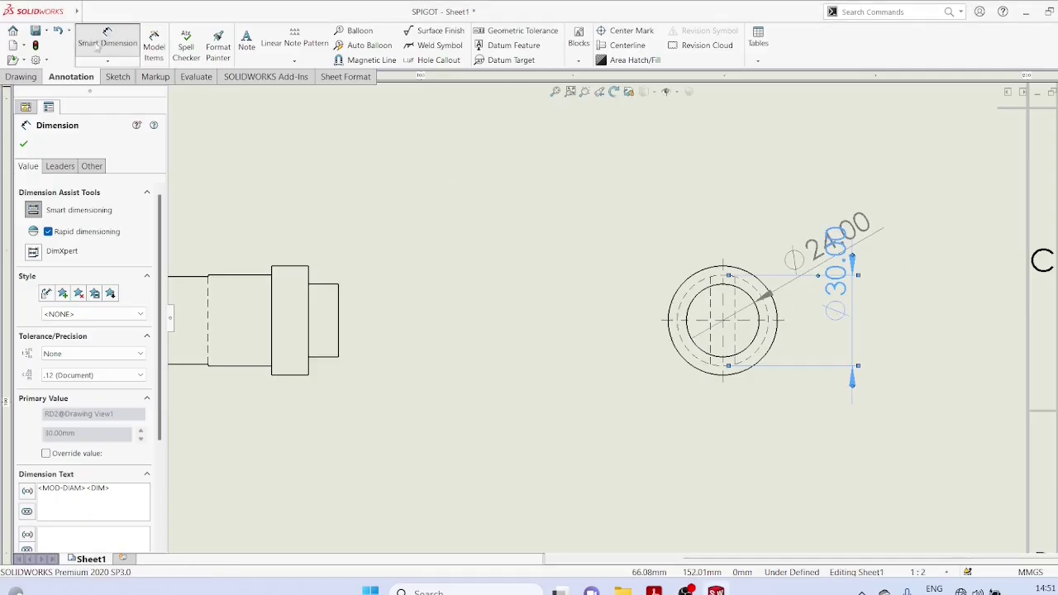
{"action": "left_click", "coordinate": [58, 31]}
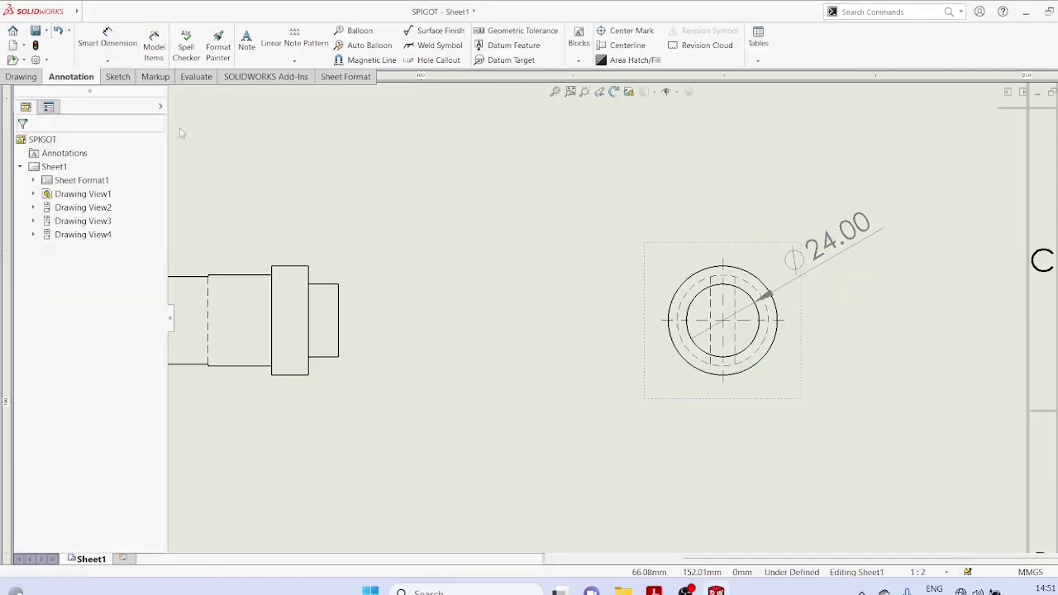
Step: Add the Ø30.00 and Ø36.00 diameters and move Ø24.00 clear of them
{"action": "left_click", "coordinate": [768, 312]}
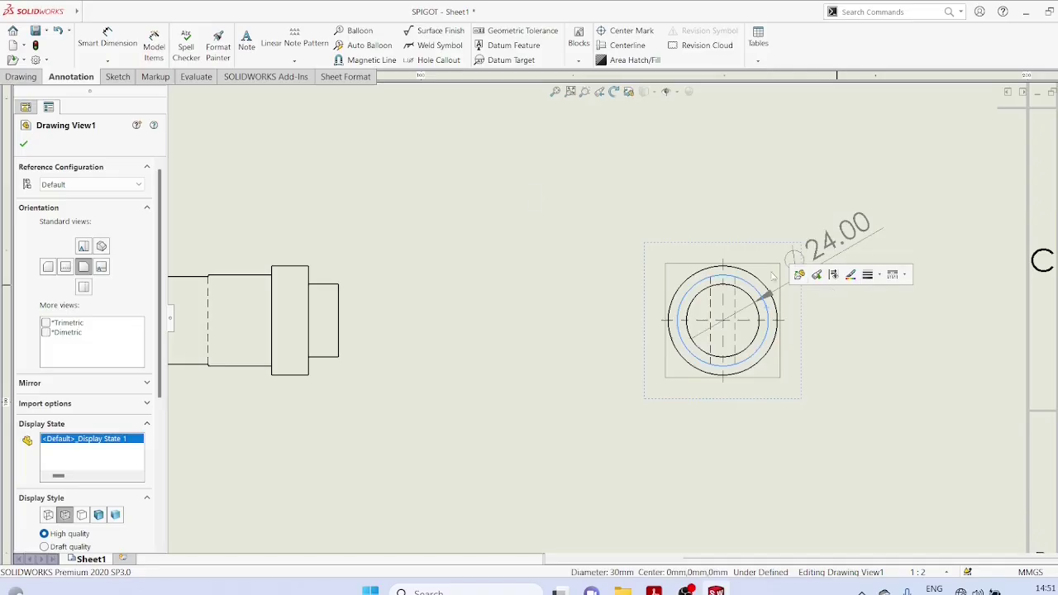
{"action": "left_click", "coordinate": [107, 62]}
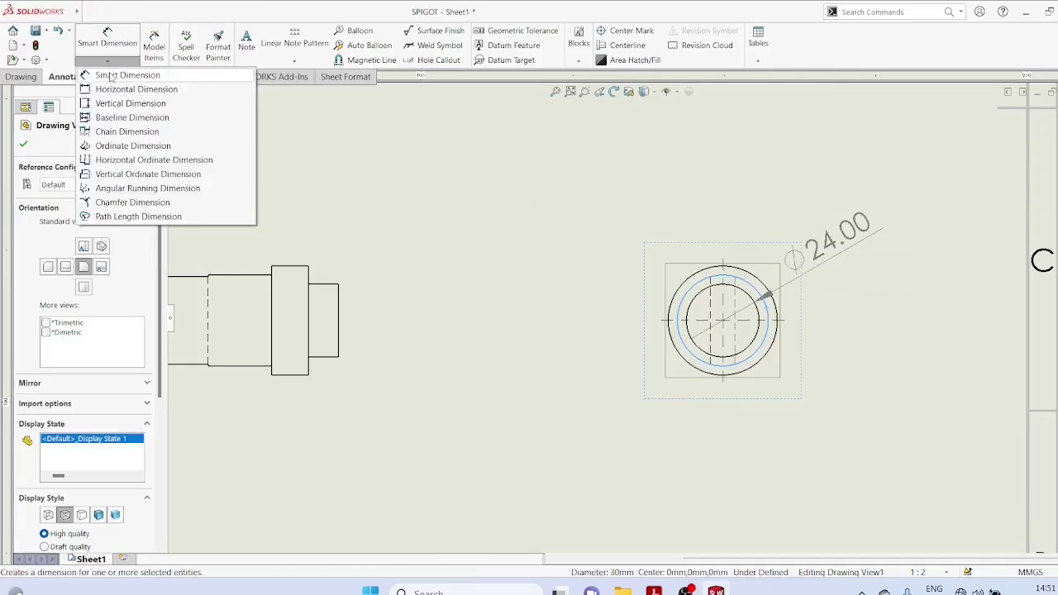
{"action": "left_click", "coordinate": [103, 74]}
{"action": "left_click", "coordinate": [775, 315]}
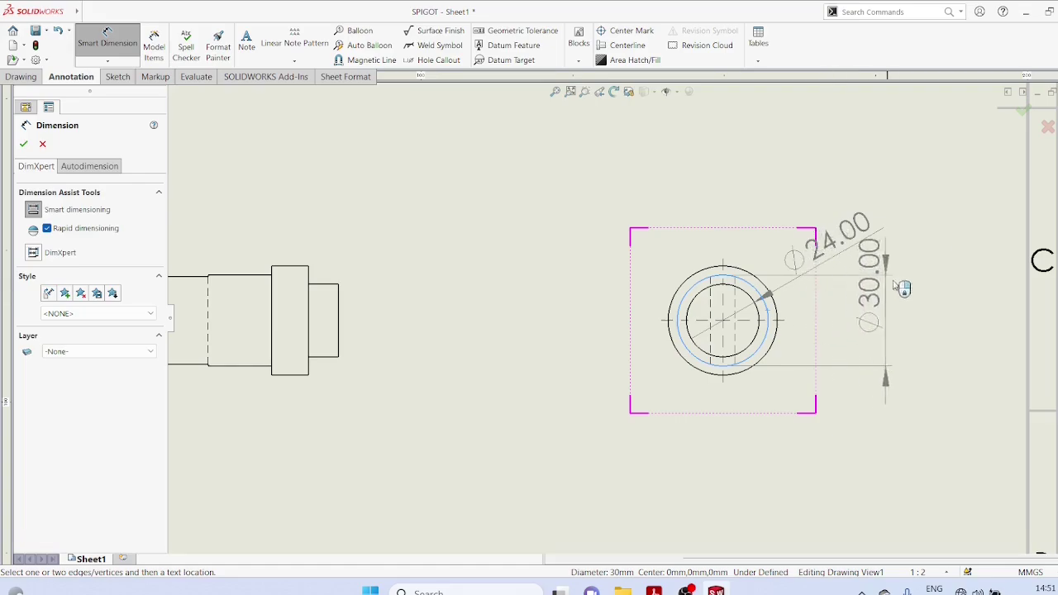
{"action": "left_click", "coordinate": [902, 257]}
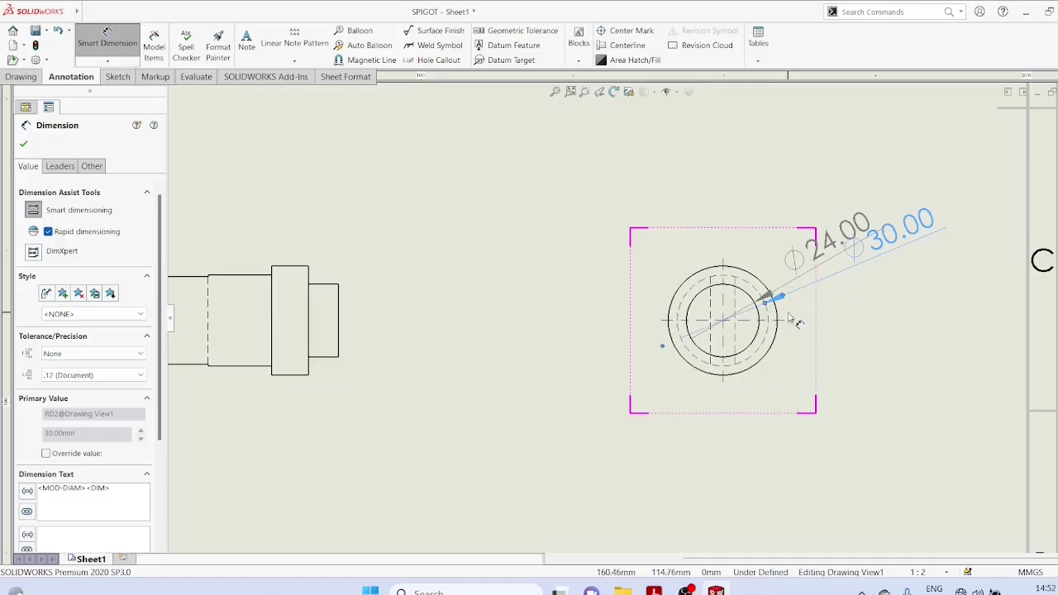
{"action": "left_click", "coordinate": [777, 318]}
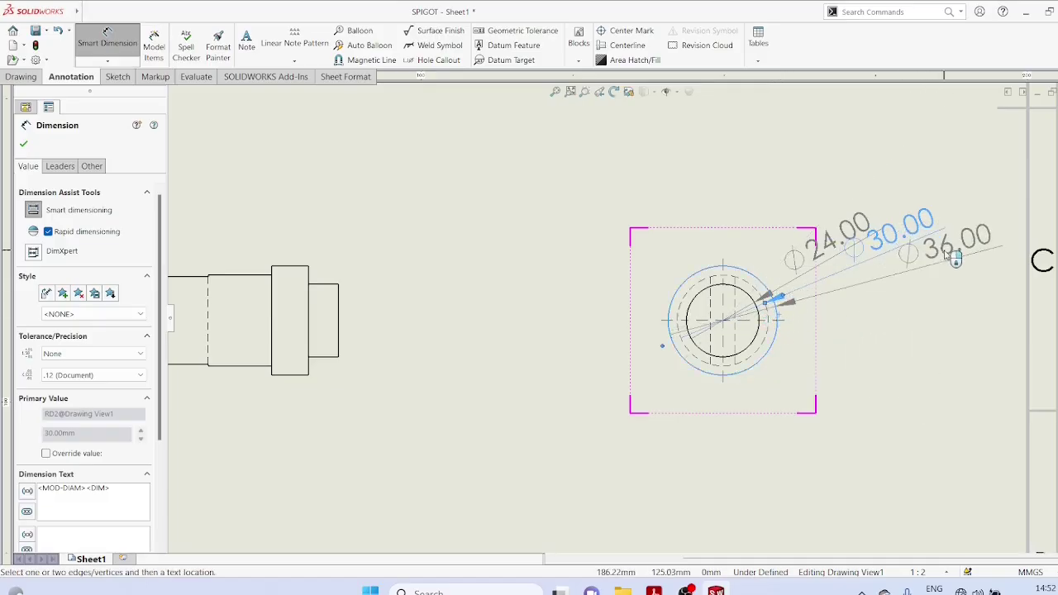
{"action": "left_click", "coordinate": [955, 258]}
{"action": "scroll", "coordinate": [470, 407], "scroll_direction": "up", "scroll_amount": 4}
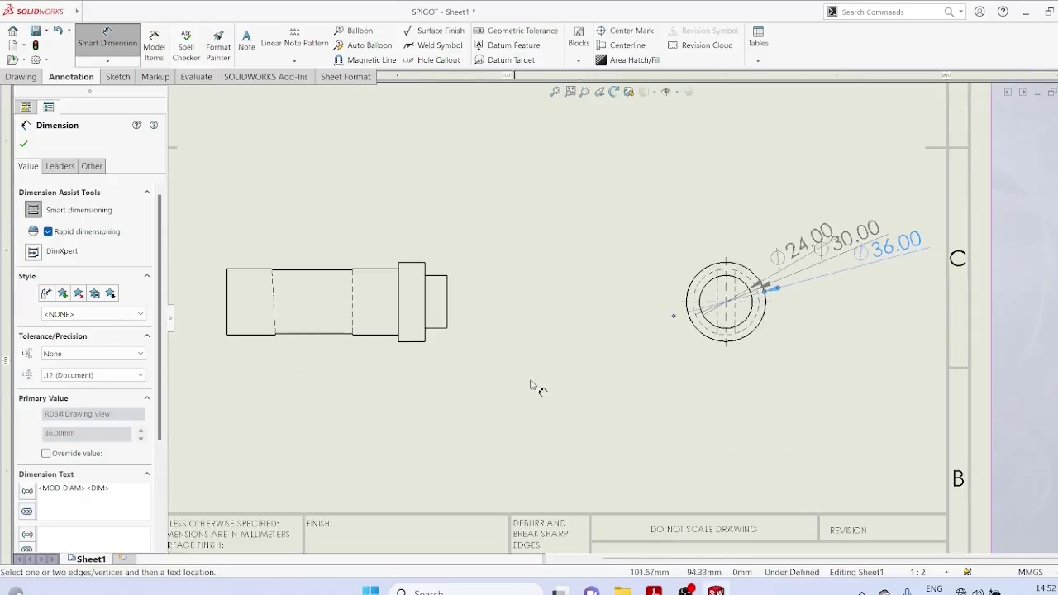
{"action": "mouse_move", "coordinate": [814, 241]}
{"action": "left_mouse_down"}
{"action": "mouse_move", "coordinate": [801, 236]}
{"action": "mouse_move", "coordinate": [841, 223]}
{"action": "left_mouse_up"}
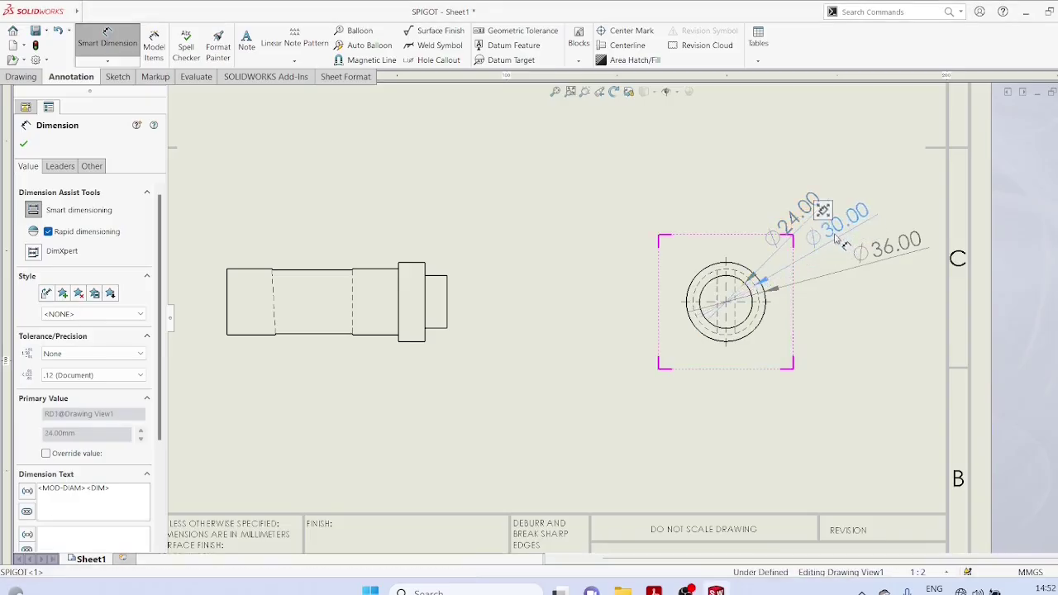
{"action": "left_click", "coordinate": [857, 291]}
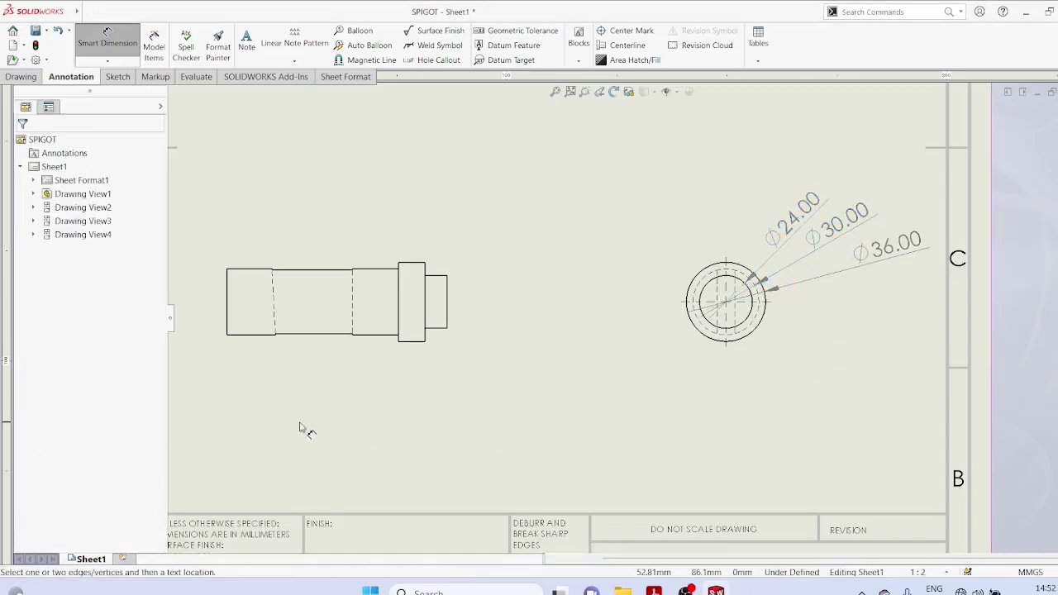
Step: Dimension the tapered section at 22.00 and the middle section at 35.00 below the side view
{"action": "left_click", "coordinate": [108, 62]}
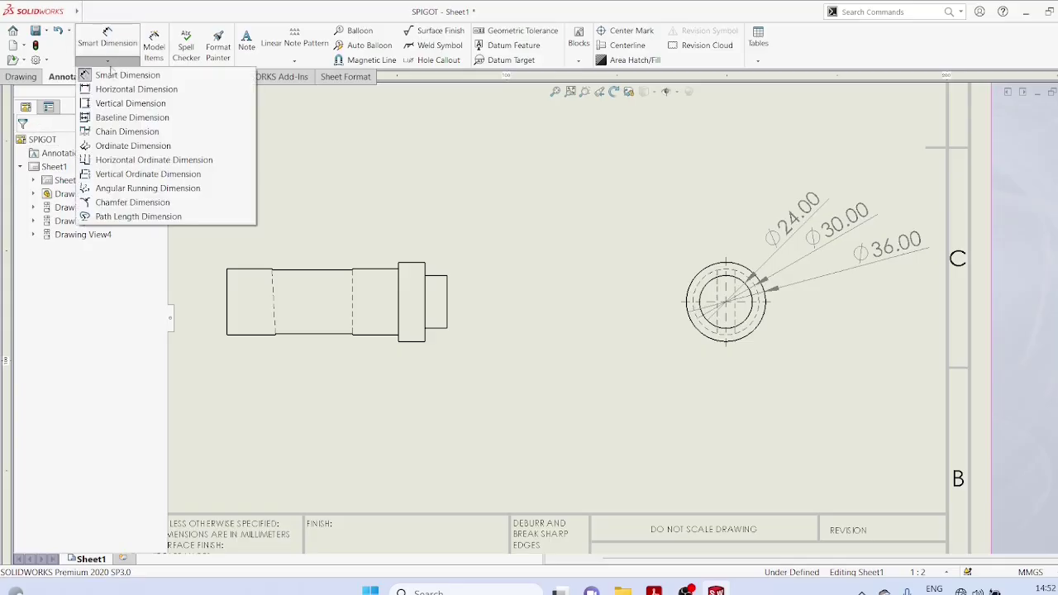
{"action": "left_click", "coordinate": [116, 75]}
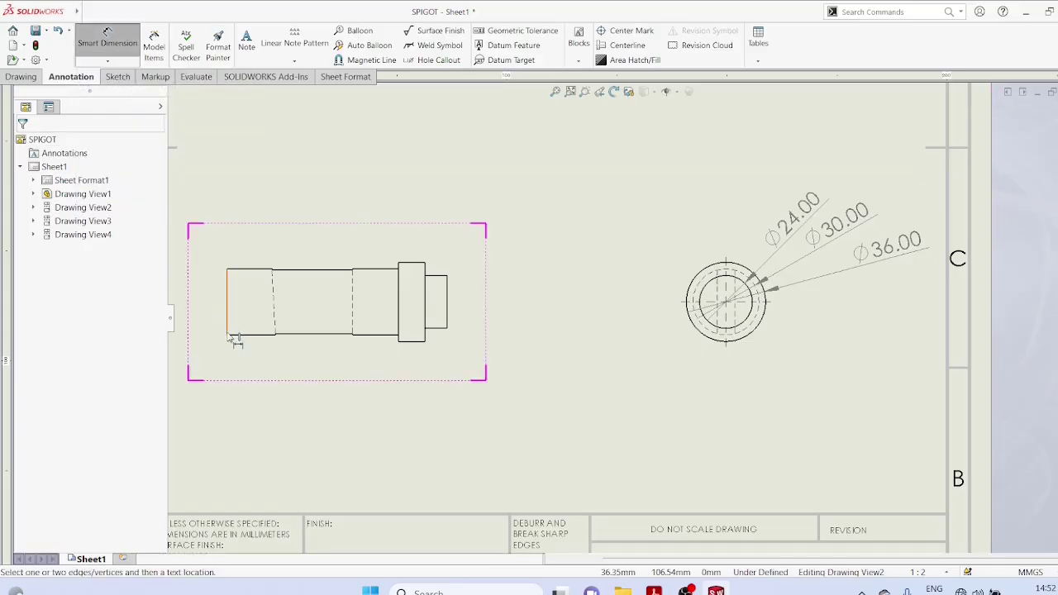
{"action": "scroll", "coordinate": [273, 339], "scroll_direction": "up", "scroll_amount": 2}
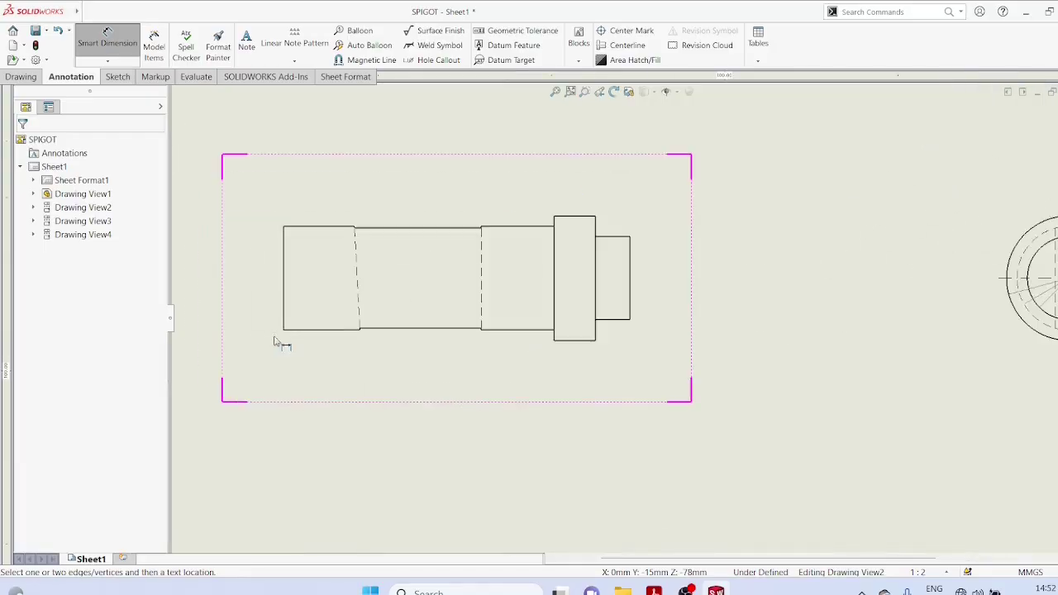
{"action": "left_click", "coordinate": [359, 327]}
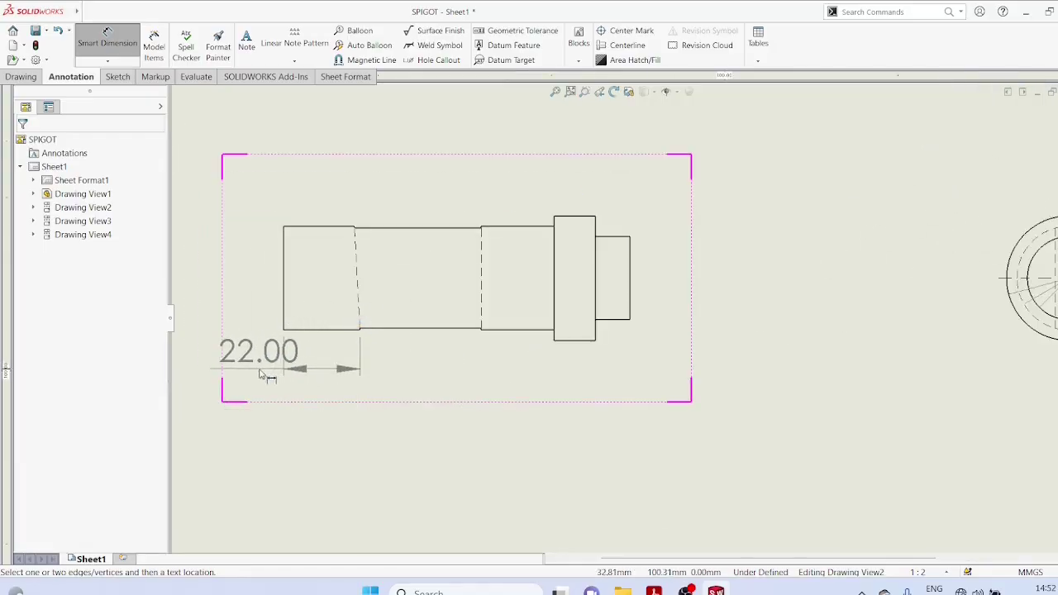
{"action": "left_click", "coordinate": [279, 372]}
{"action": "left_click", "coordinate": [406, 371]}
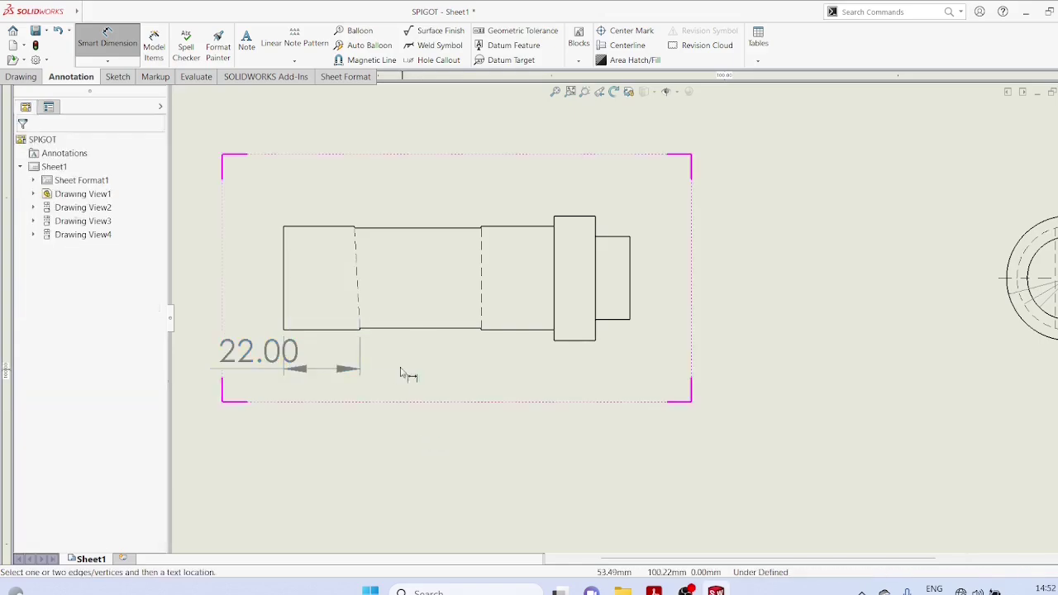
{"action": "scroll", "coordinate": [383, 361], "scroll_direction": "up", "scroll_amount": 3}
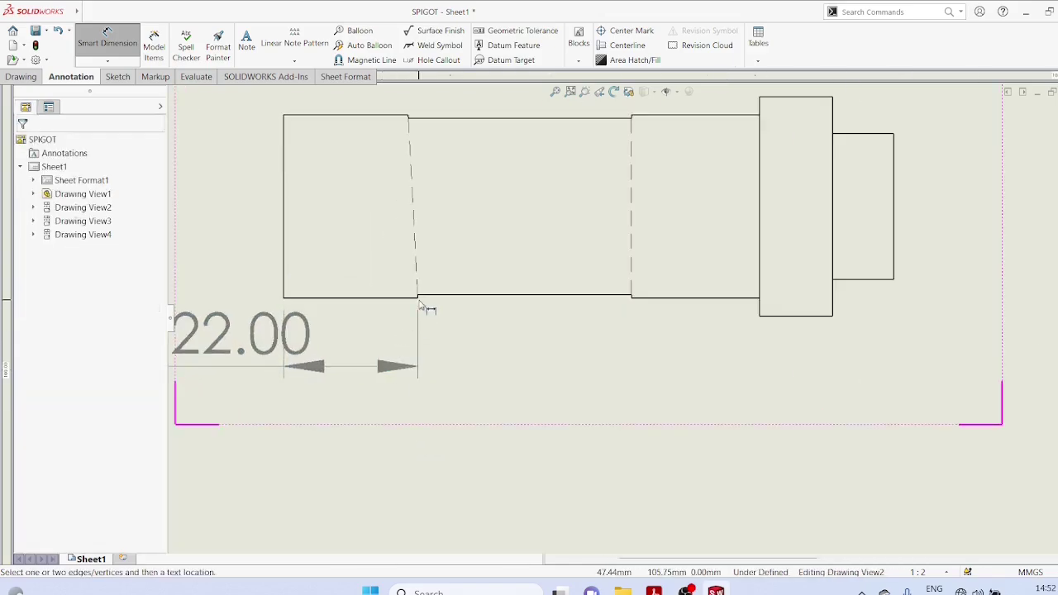
{"action": "left_click", "coordinate": [632, 300]}
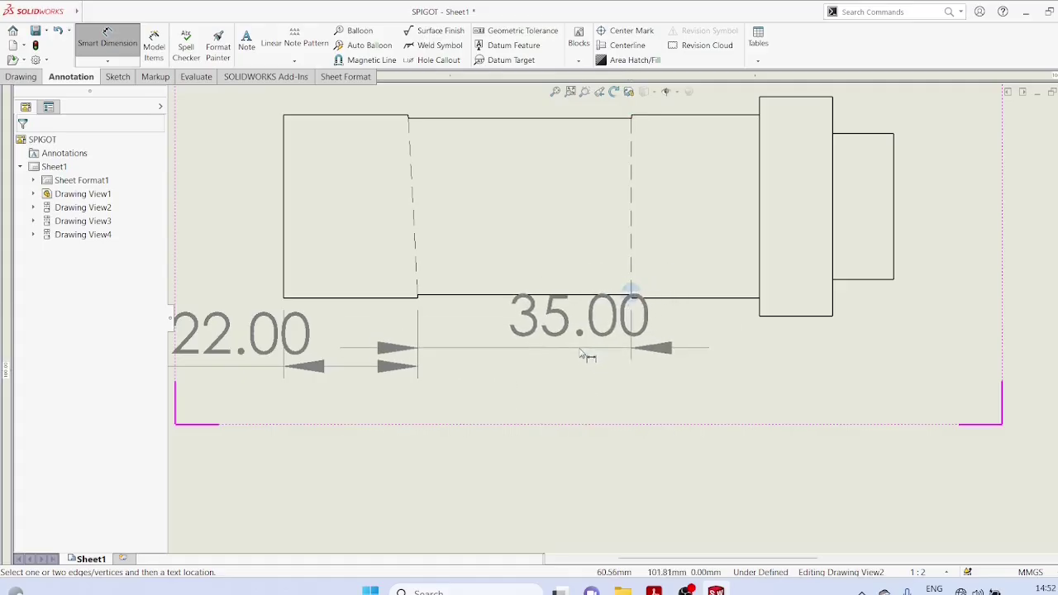
{"action": "left_click", "coordinate": [560, 357]}
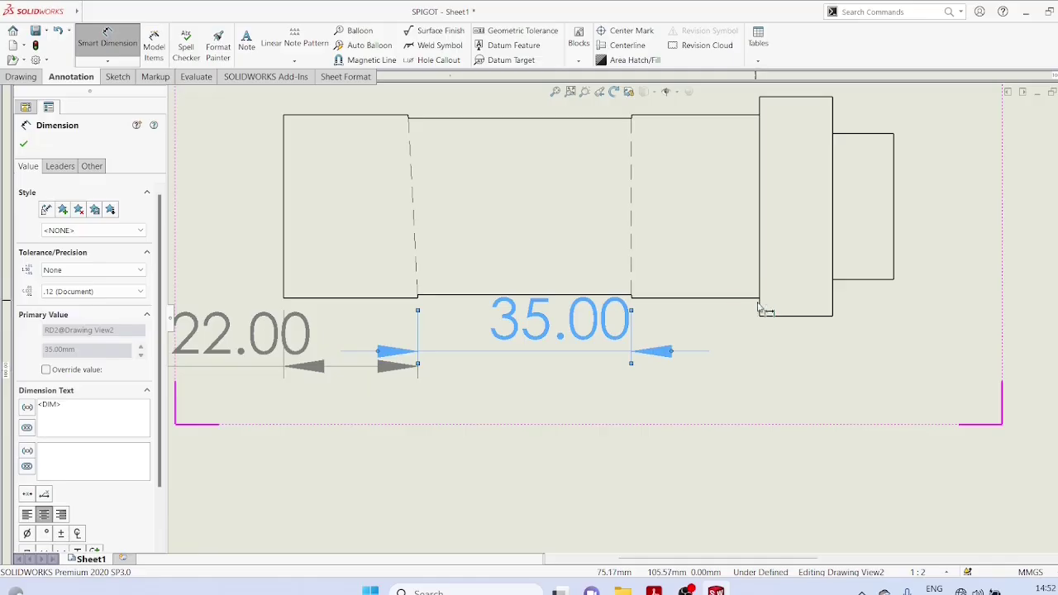
Step: Dimension the next section at 21.00, the collar at 12.00 and the small end at 10.00
{"action": "left_click", "coordinate": [635, 296]}
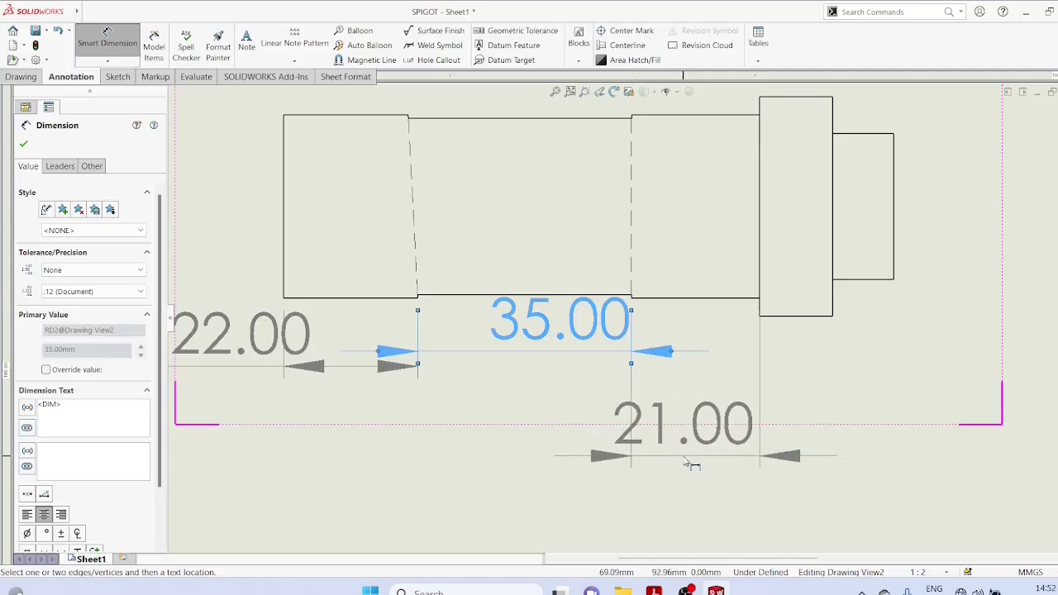
{"action": "left_click", "coordinate": [701, 456]}
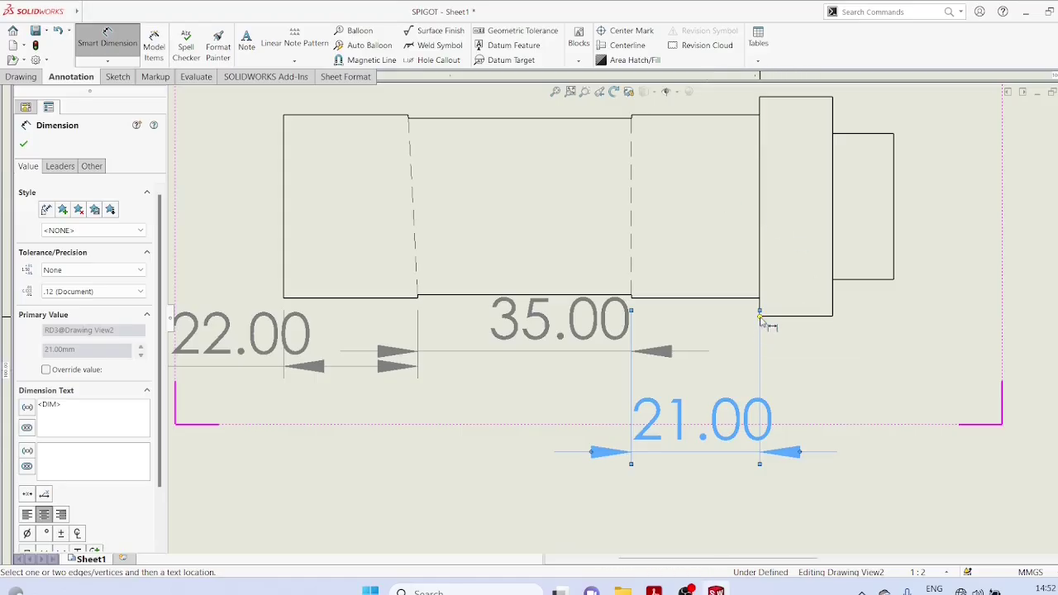
{"action": "left_click", "coordinate": [833, 318]}
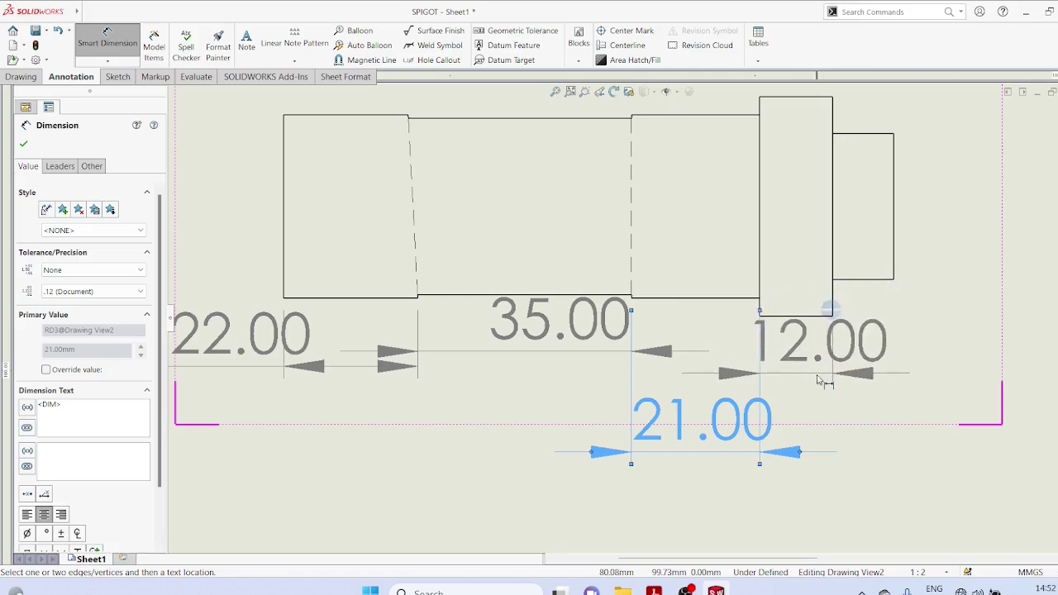
{"action": "left_click", "coordinate": [819, 384]}
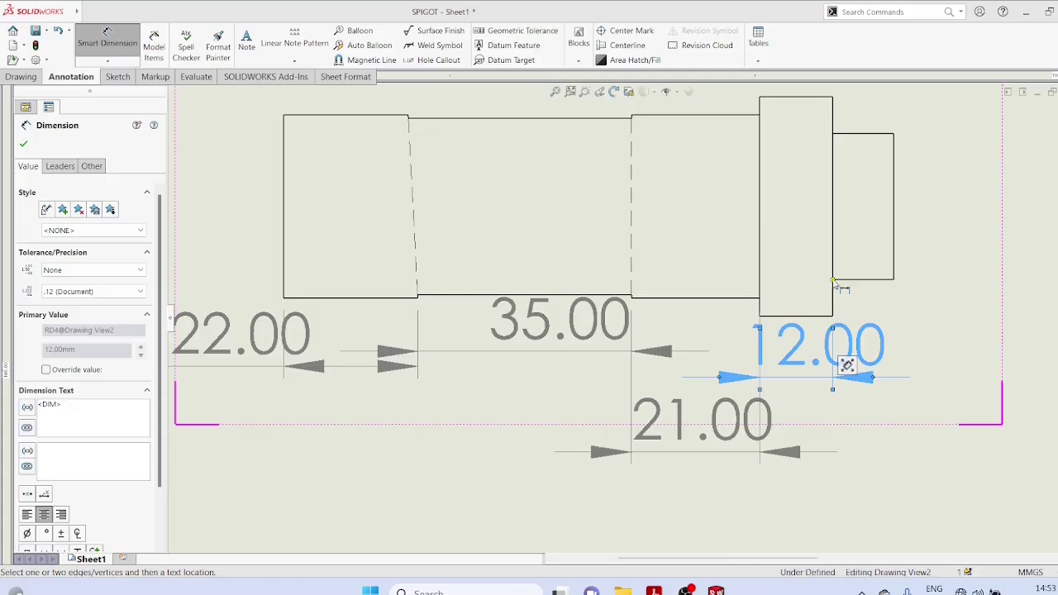
{"action": "left_click", "coordinate": [893, 281]}
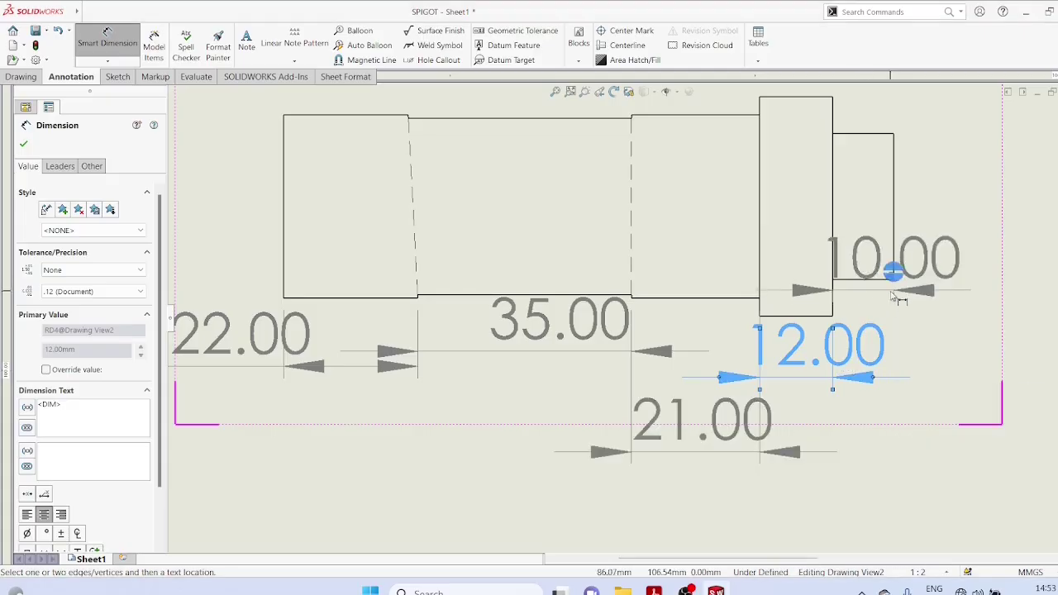
{"action": "left_click", "coordinate": [984, 310]}
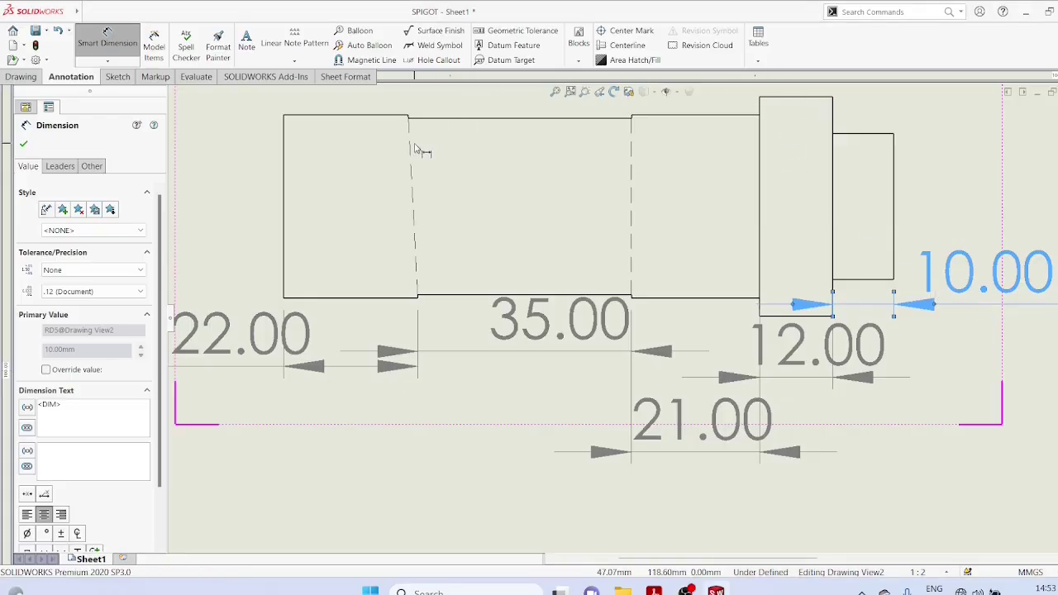
Step: Switch to vertical dimensioning and select the left section's top edge for its diameter
{"action": "left_click", "coordinate": [108, 60]}
{"action": "left_click", "coordinate": [129, 104]}
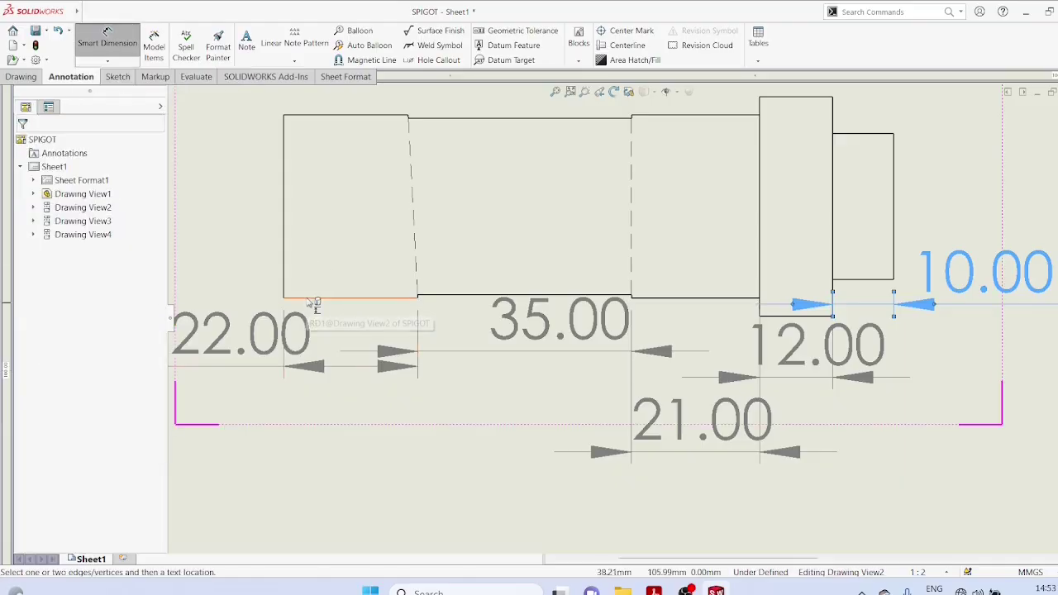
{"action": "left_click", "coordinate": [329, 118]}
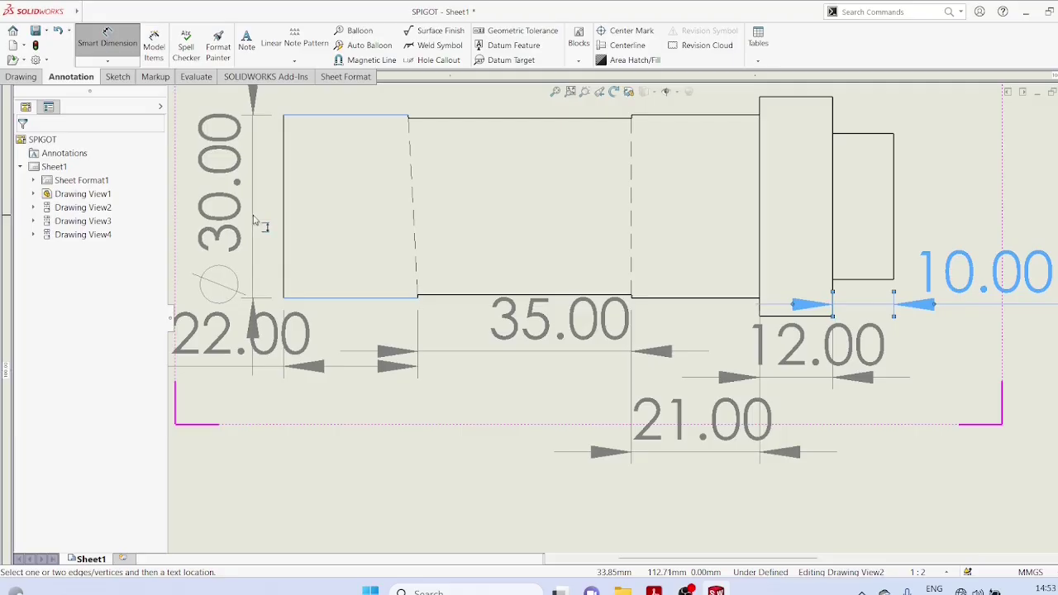
Step: Place Ø30.00 left of the shaft, Ø36.00 on the collar and Ø24.00 on the end stub
{"action": "left_click", "coordinate": [257, 222]}
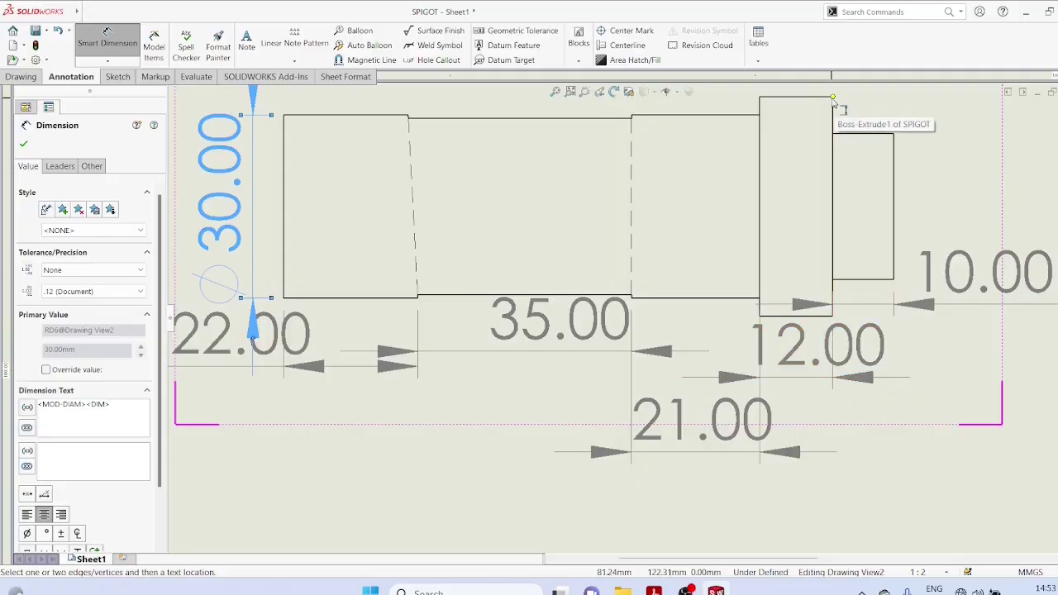
{"action": "scroll", "coordinate": [834, 103], "scroll_direction": "down", "scroll_amount": 3}
{"action": "scroll", "coordinate": [834, 103], "scroll_direction": "up", "scroll_amount": 4}
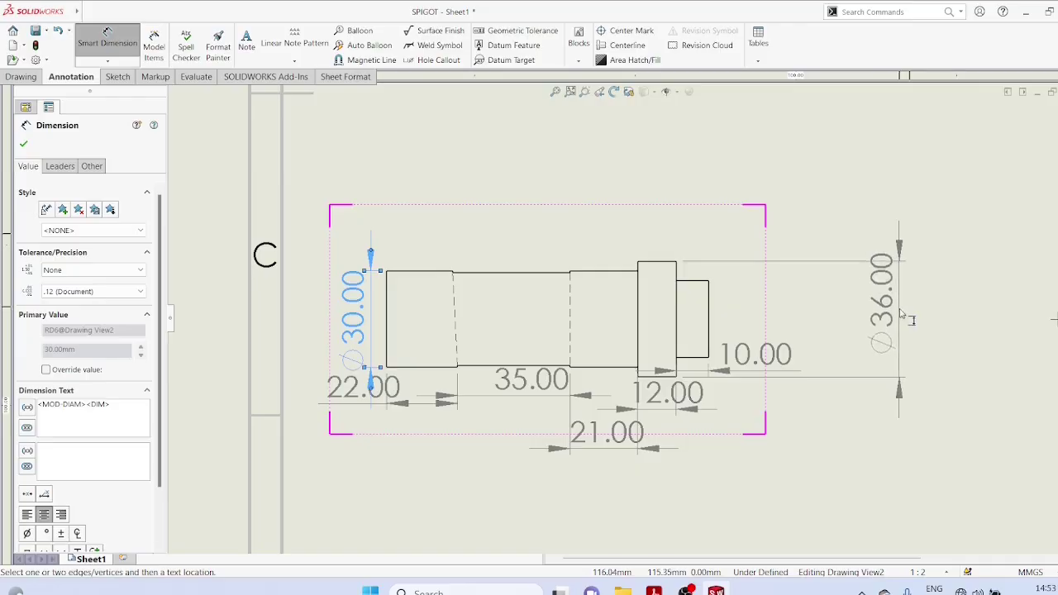
{"action": "left_click", "coordinate": [902, 321]}
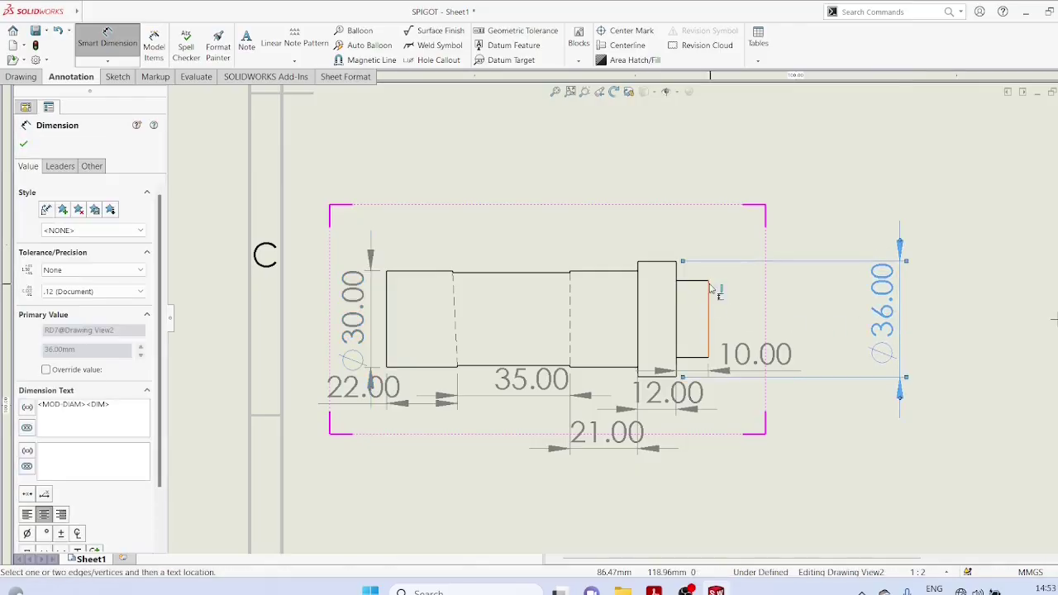
{"action": "left_click", "coordinate": [707, 282]}
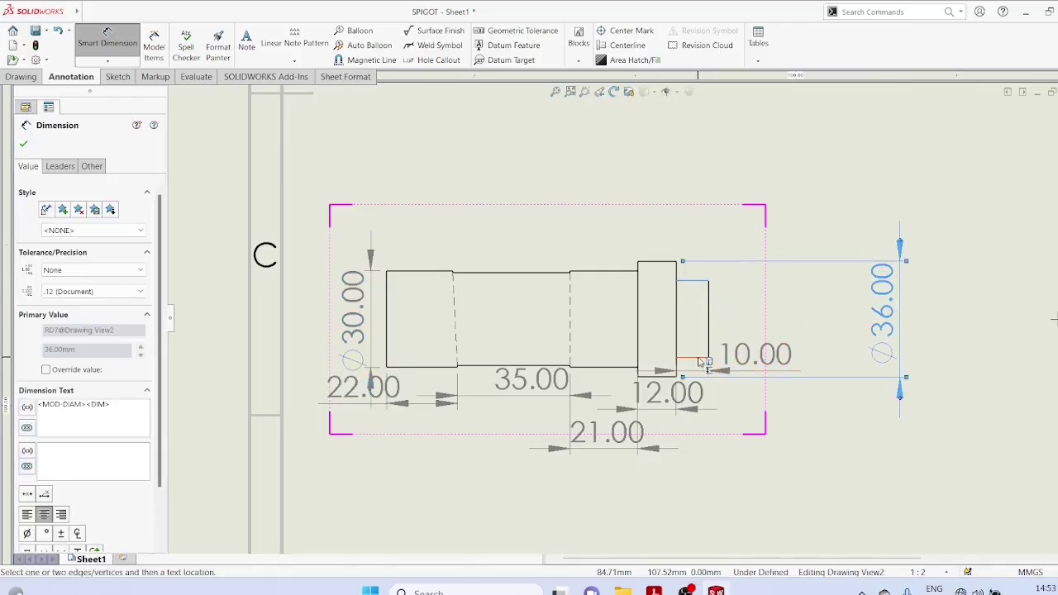
{"action": "left_click", "coordinate": [692, 357]}
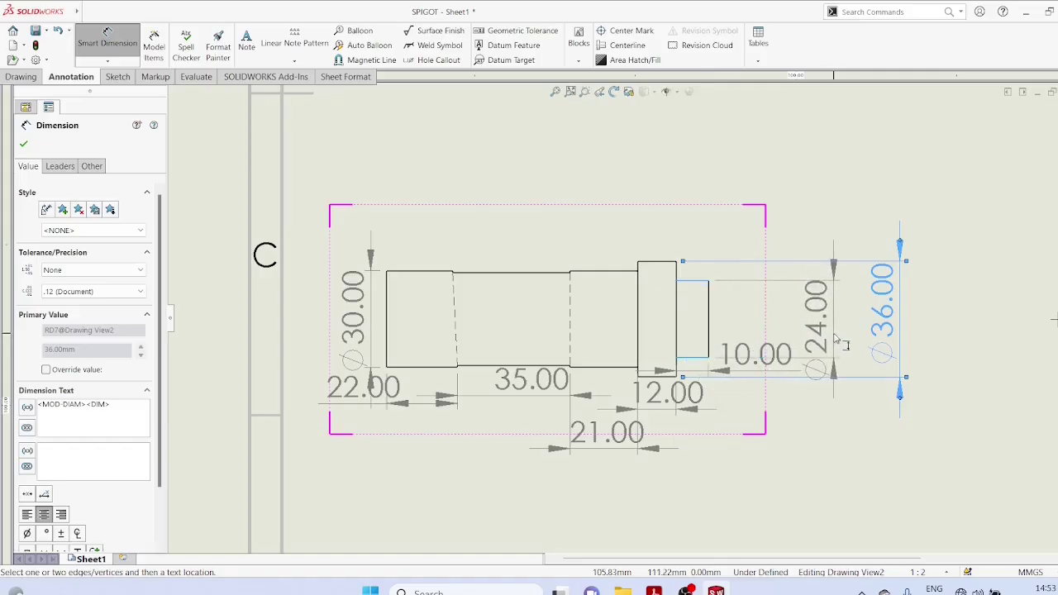
{"action": "left_click", "coordinate": [836, 339]}
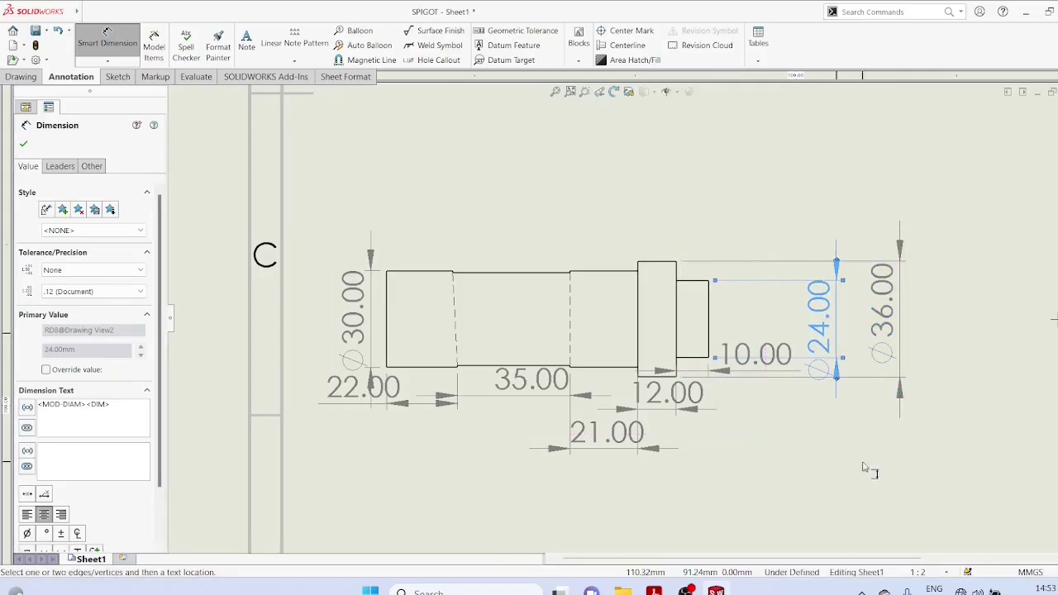
Step: Add a leader note for the 3-degree taper pointing at the tapered edge, then fit the sheet
{"action": "left_click", "coordinate": [246, 46]}
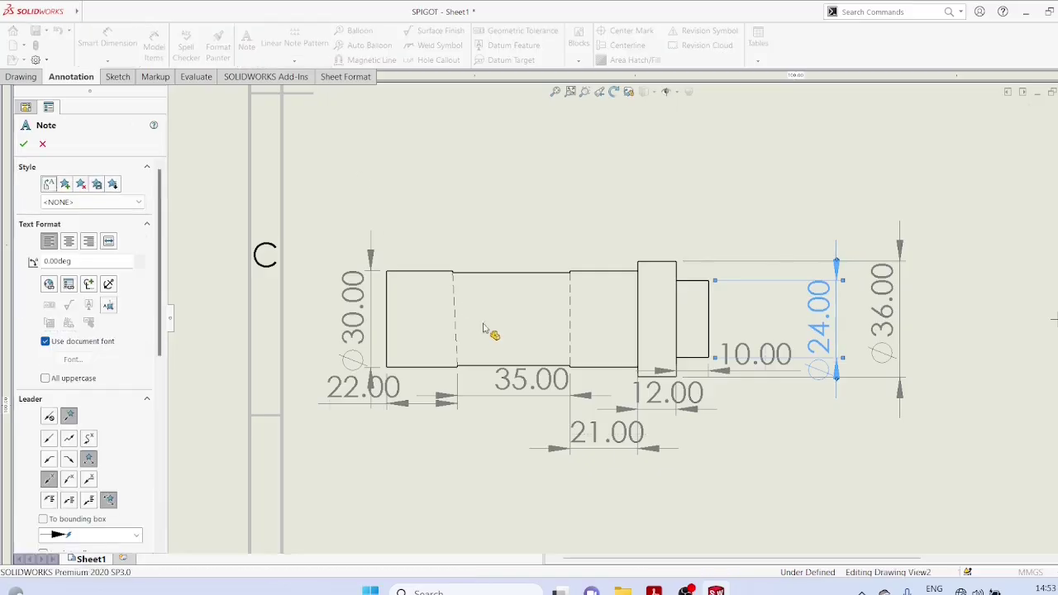
{"action": "left_click", "coordinate": [459, 324]}
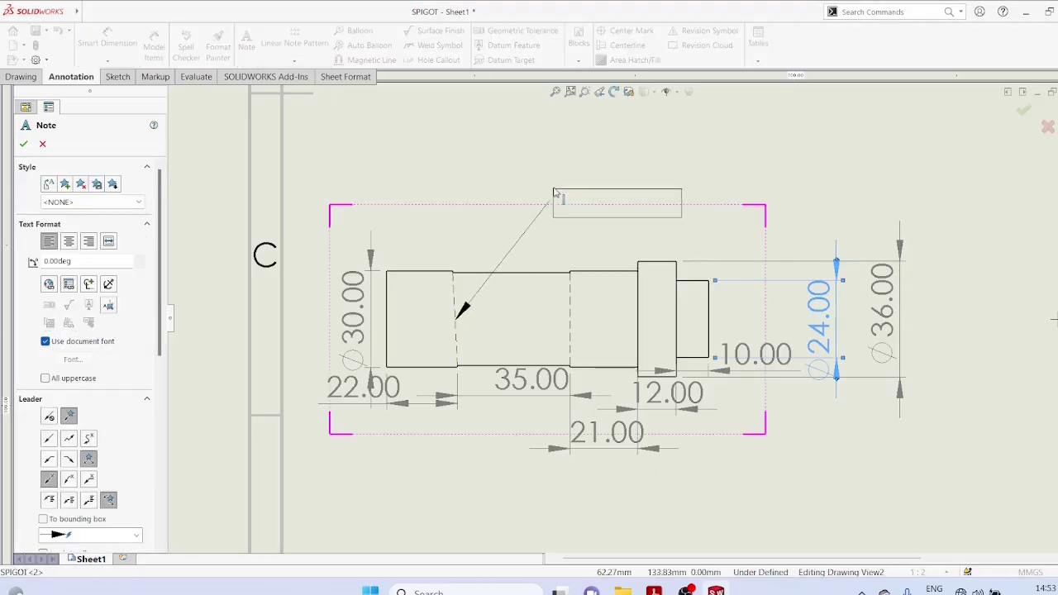
{"action": "left_click", "coordinate": [553, 170]}
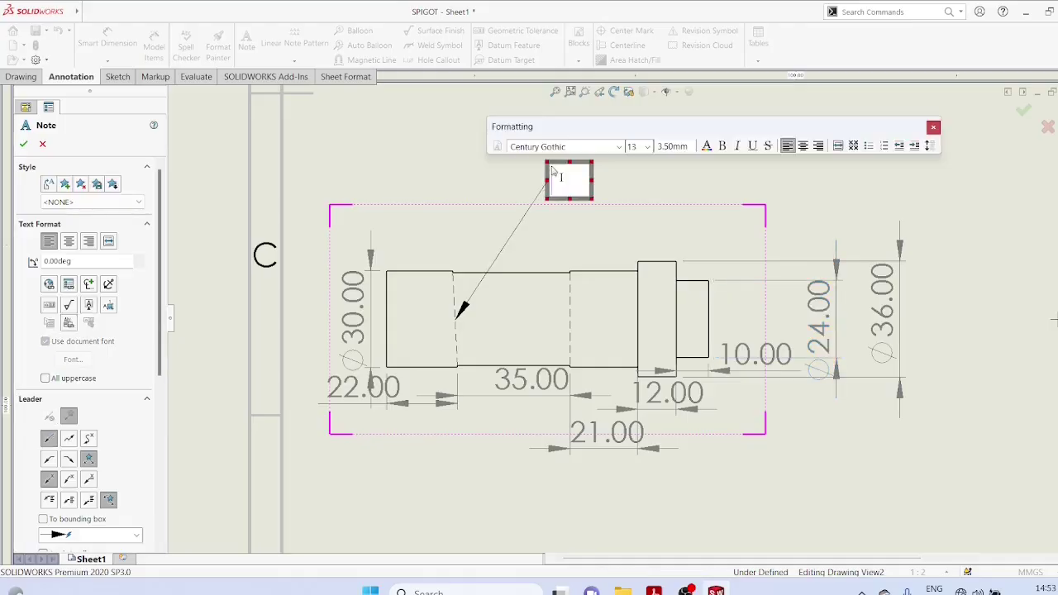
{"action": "type", "text": "3"}
{"action": "key", "text": "Escape"}
{"action": "key", "text": "f"}
{"action": "scroll", "coordinate": [864, 442], "scroll_direction": "down", "scroll_amount": 5}
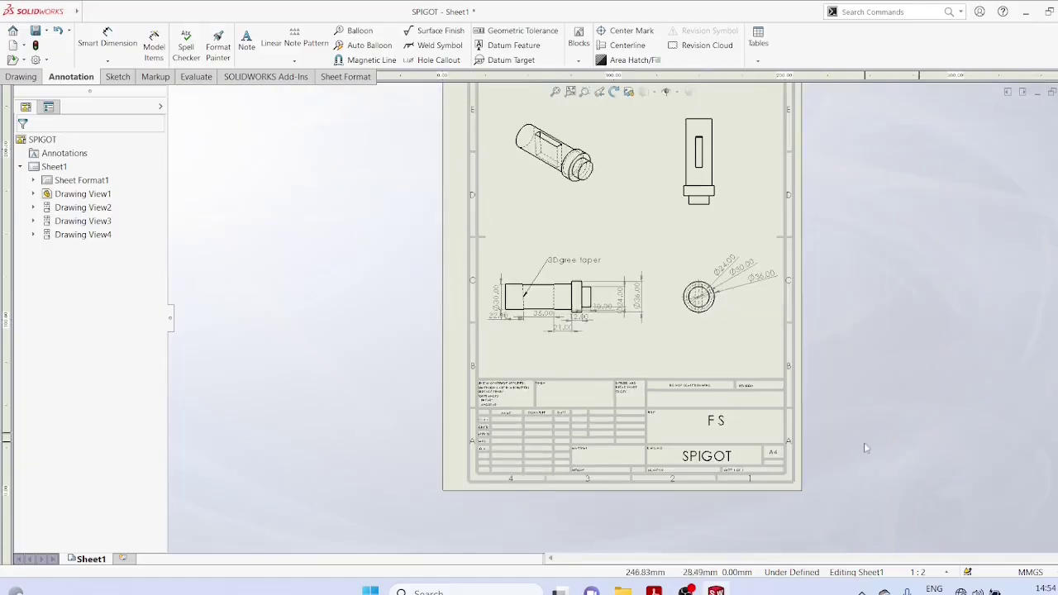
Step: Edit the sheet format's title note to read SPIGOT, correcting the misspelling
{"action": "double_click", "coordinate": [579, 339]}
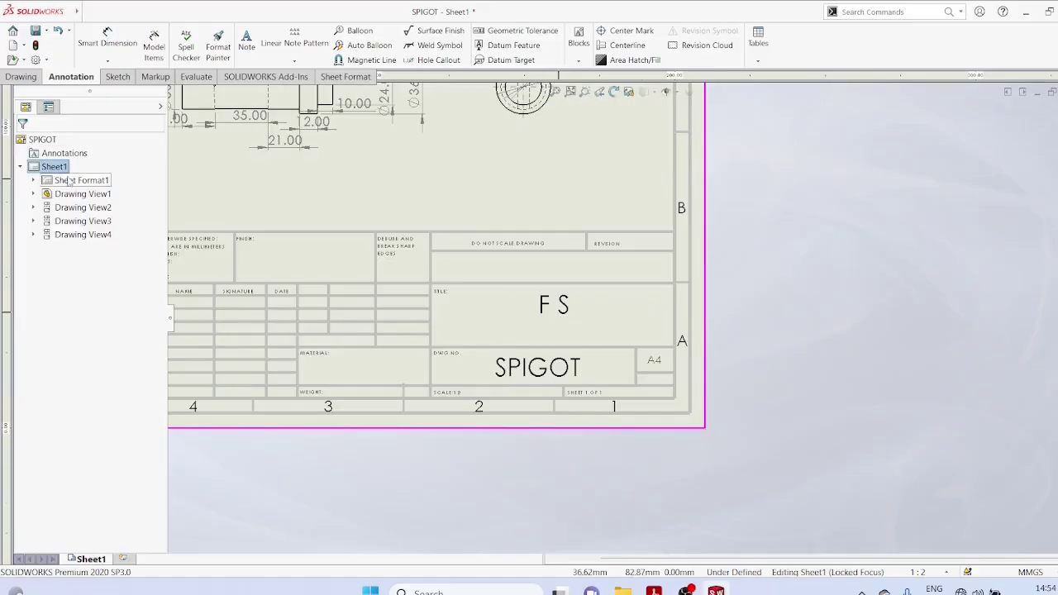
{"action": "double_click", "coordinate": [522, 319]}
{"action": "double_click", "coordinate": [544, 307]}
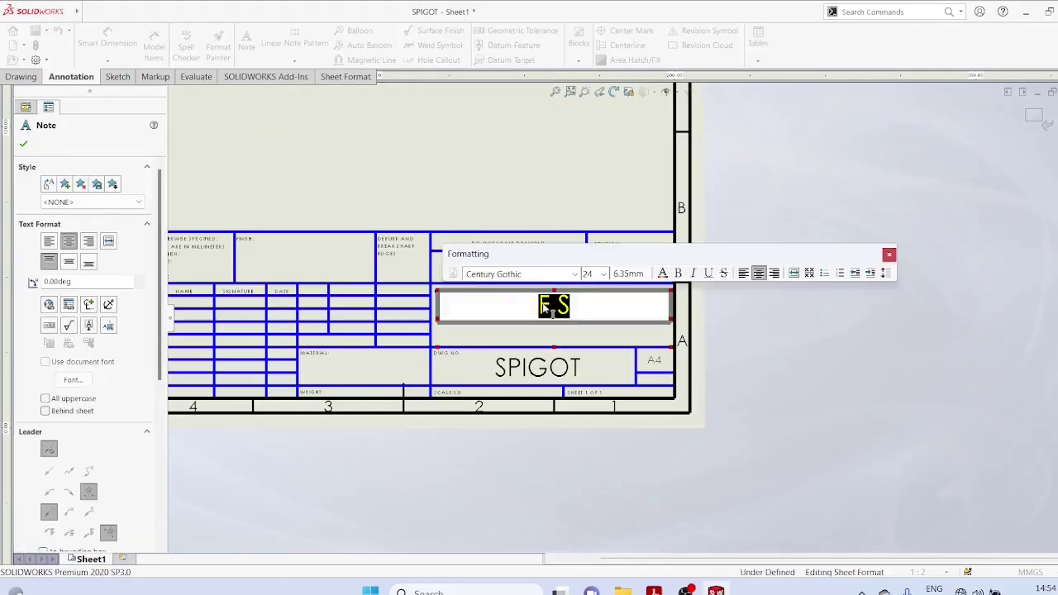
{"action": "type", "text": "spi"}
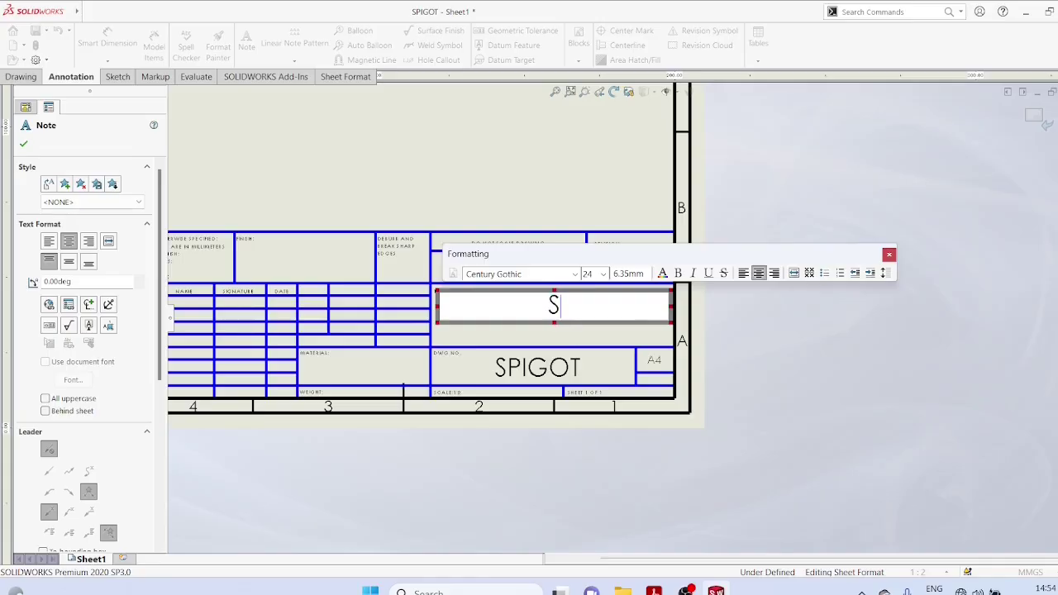
{"action": "type", "text": "GOT"}
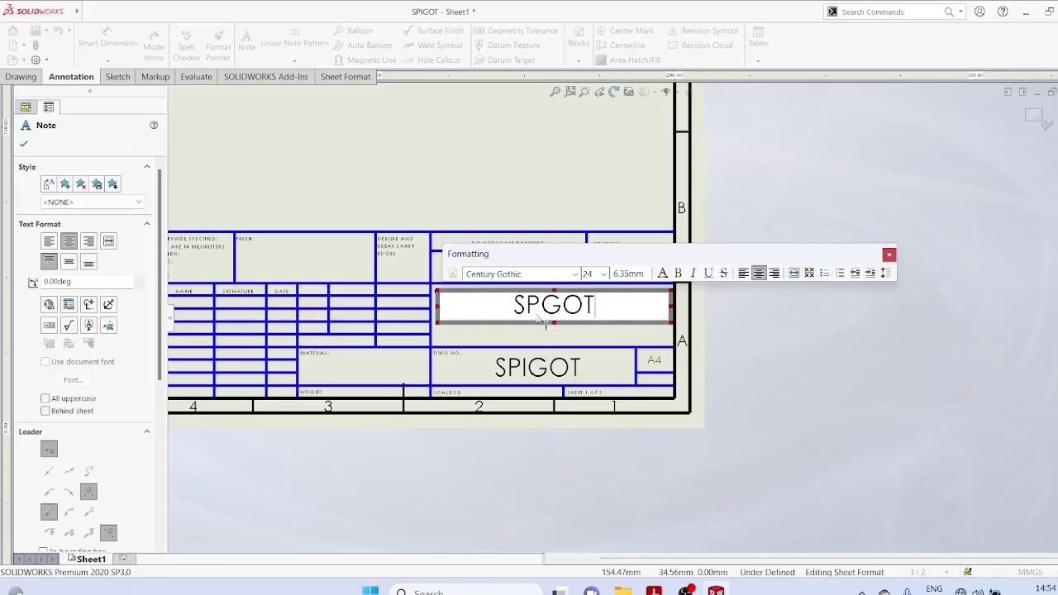
{"action": "key", "text": "BackSpace"}
{"action": "key", "text": "BackSpace"}
{"action": "key", "text": "BackSpace"}
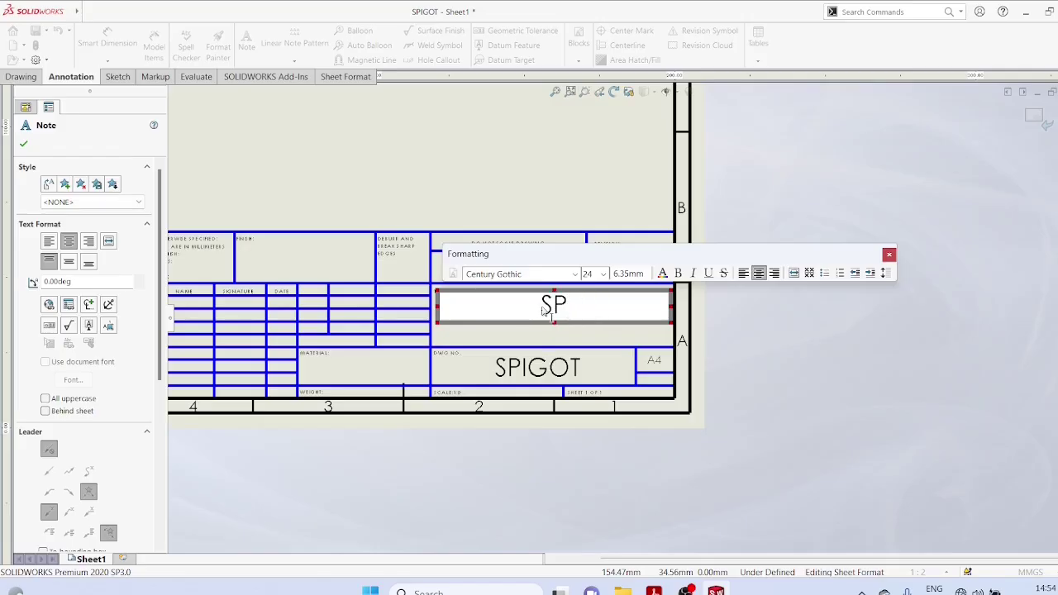
{"action": "type", "text": "IGOT"}
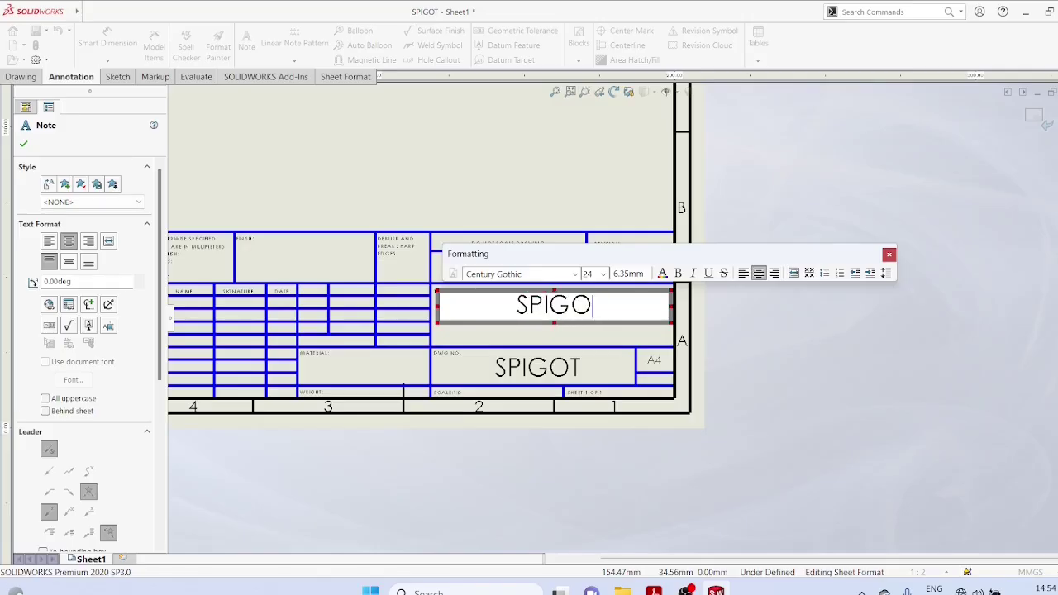
{"action": "left_click", "coordinate": [538, 355]}
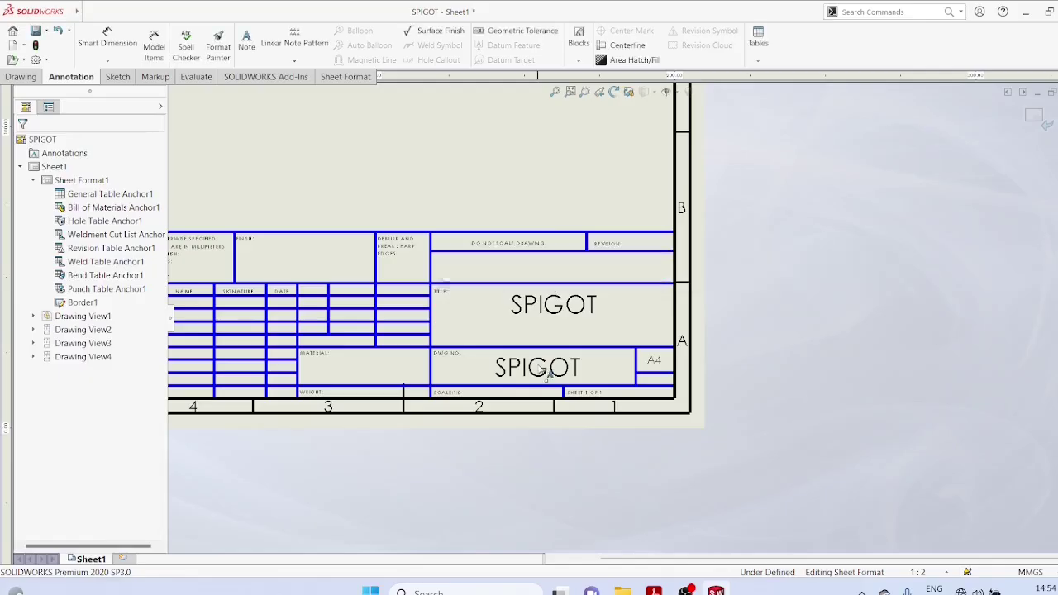
Step: Overtype the drawing number note with GECT
{"action": "left_click", "coordinate": [539, 363]}
{"action": "double_click", "coordinate": [540, 371]}
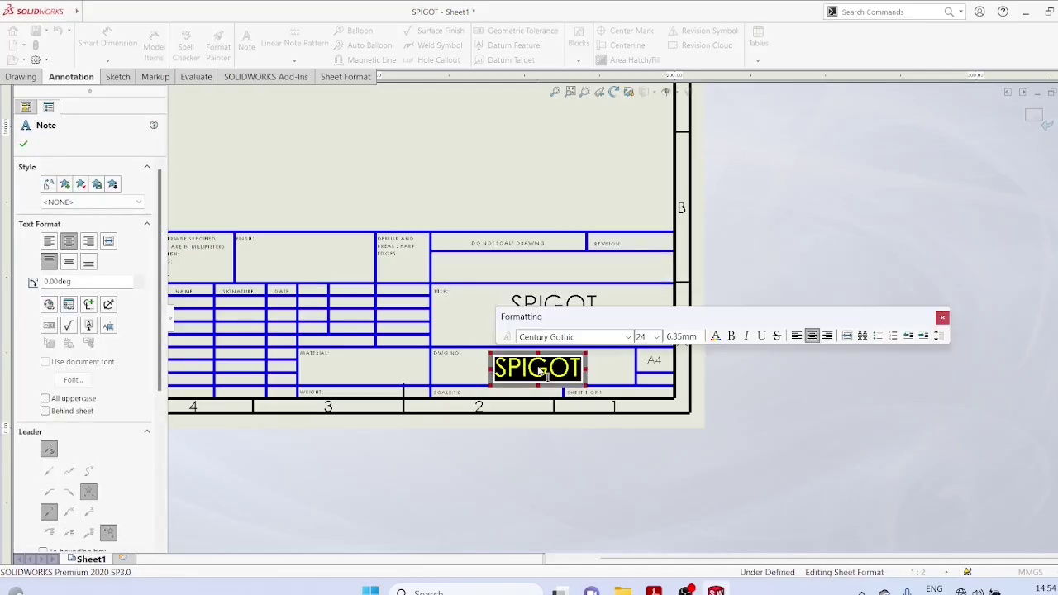
{"action": "type", "text": "GECT"}
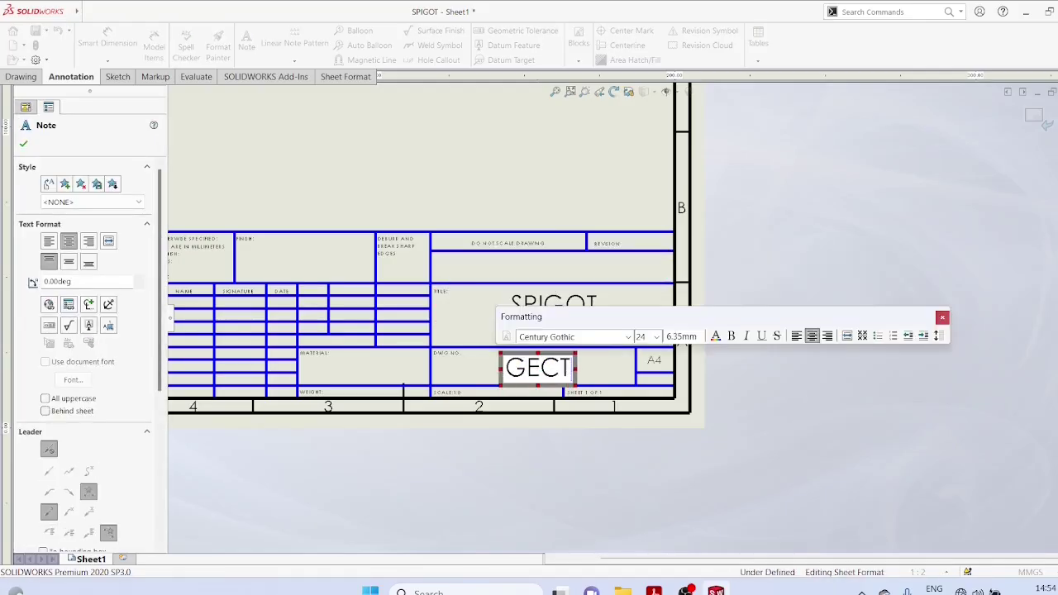
{"action": "scroll", "coordinate": [428, 388], "scroll_direction": "up", "scroll_amount": 3}
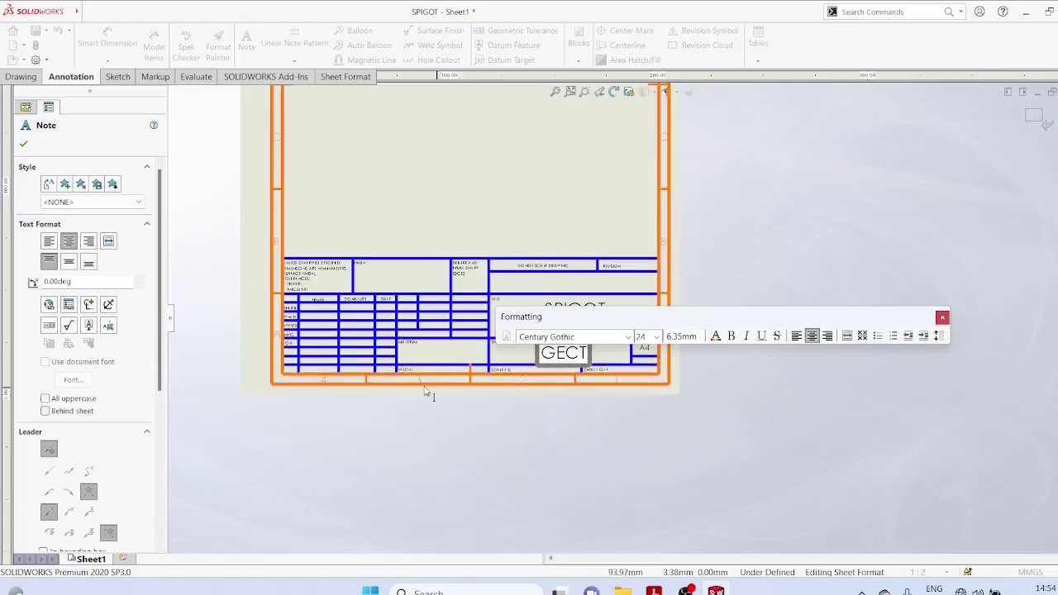
{"action": "scroll", "coordinate": [307, 312], "scroll_direction": "down", "scroll_amount": 5}
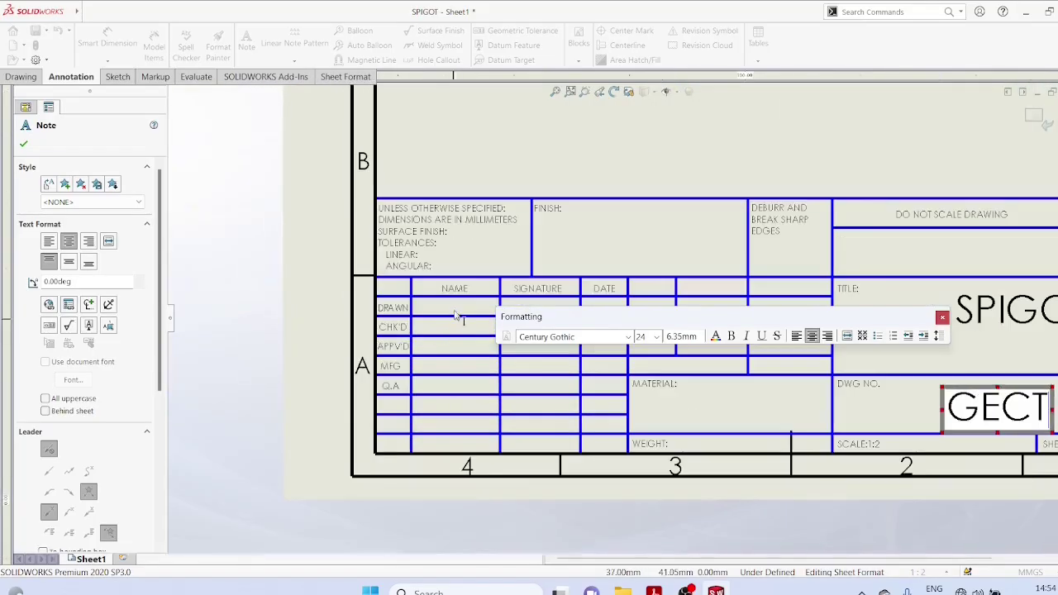
Step: Add title block notes: the drafter's name under DRAWN, ROLL under CHK'D, CLASS under APPV'D
{"action": "left_click", "coordinate": [453, 308]}
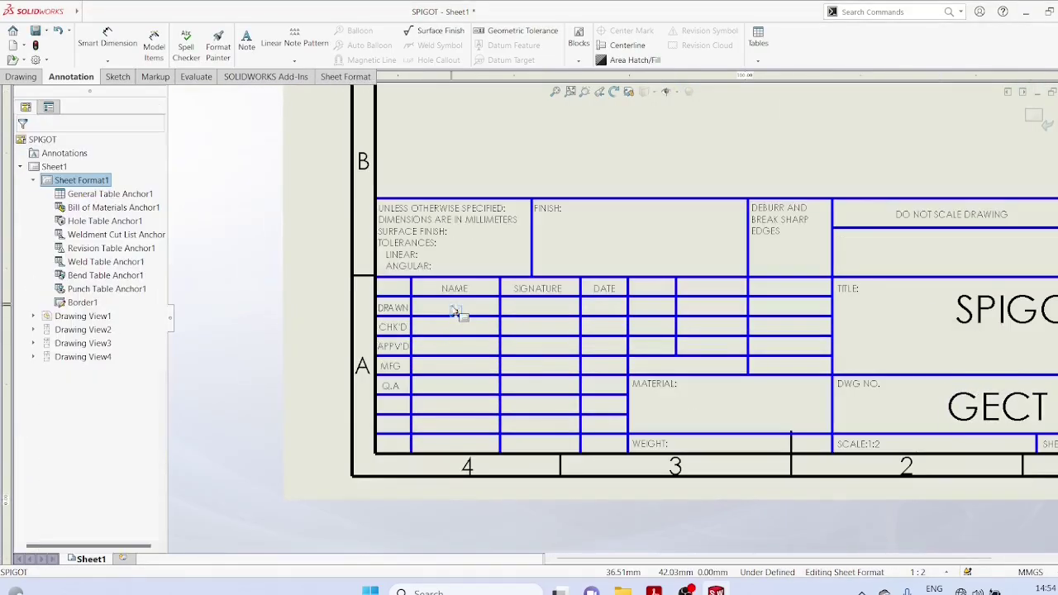
{"action": "left_click", "coordinate": [454, 310]}
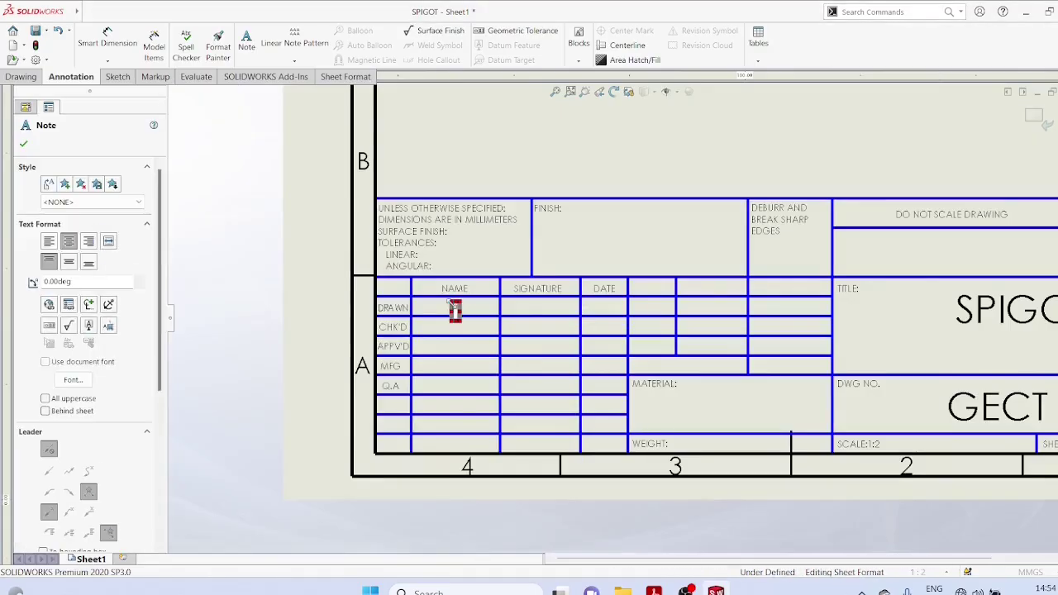
{"action": "type", "text": "M"}
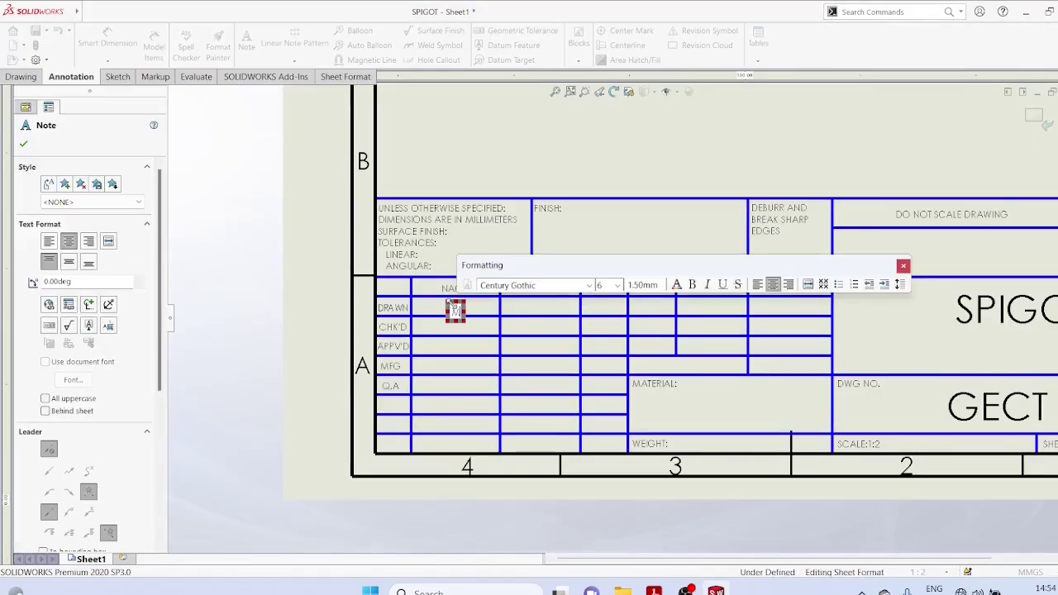
{"action": "type", "text": "ANOJ"}
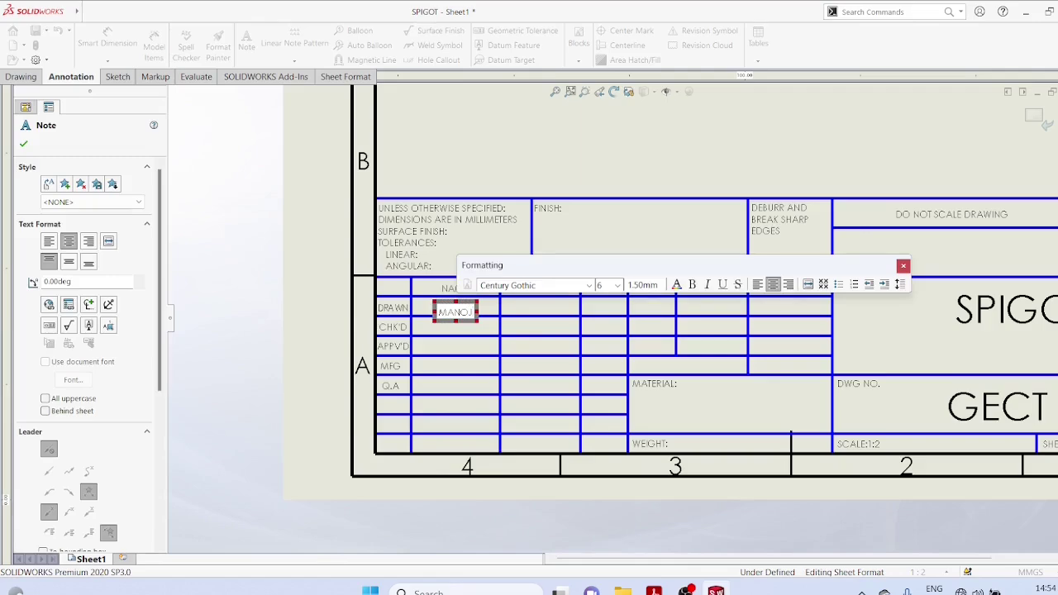
{"action": "type", "text": " P J"}
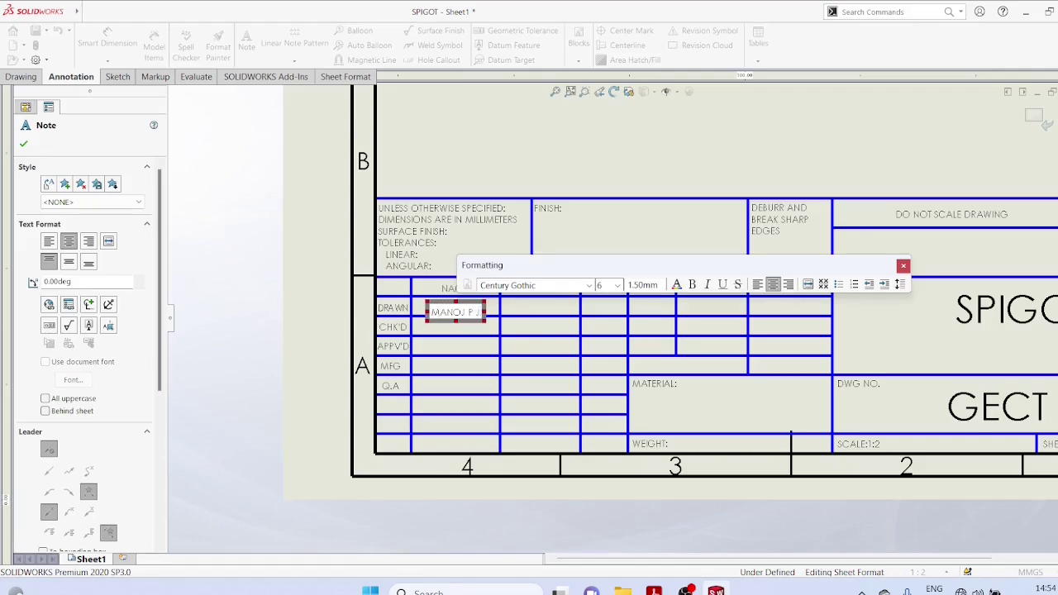
{"action": "key", "text": "Escape"}
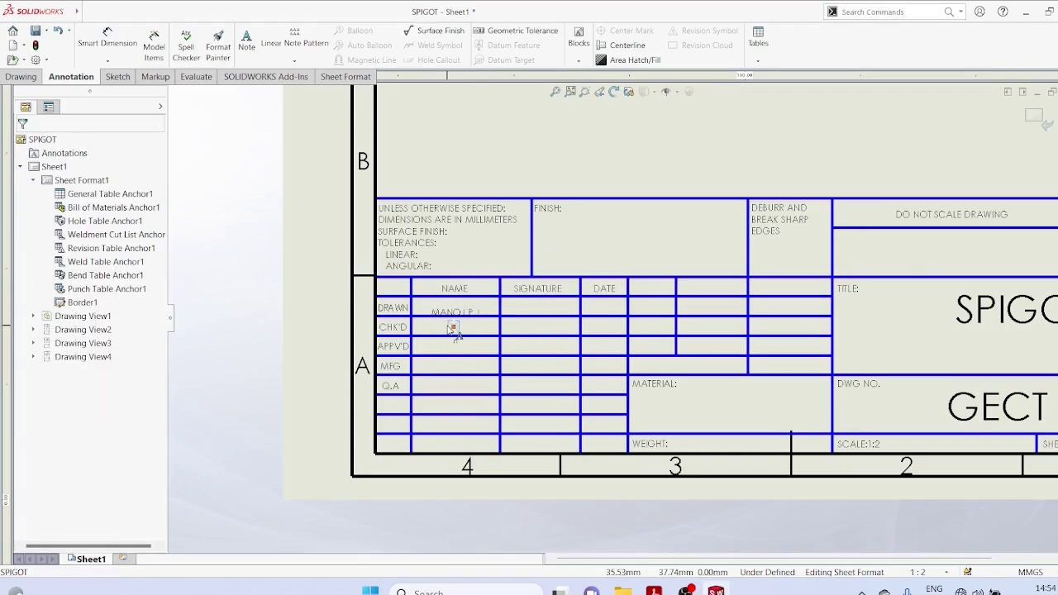
{"action": "left_click", "coordinate": [453, 329]}
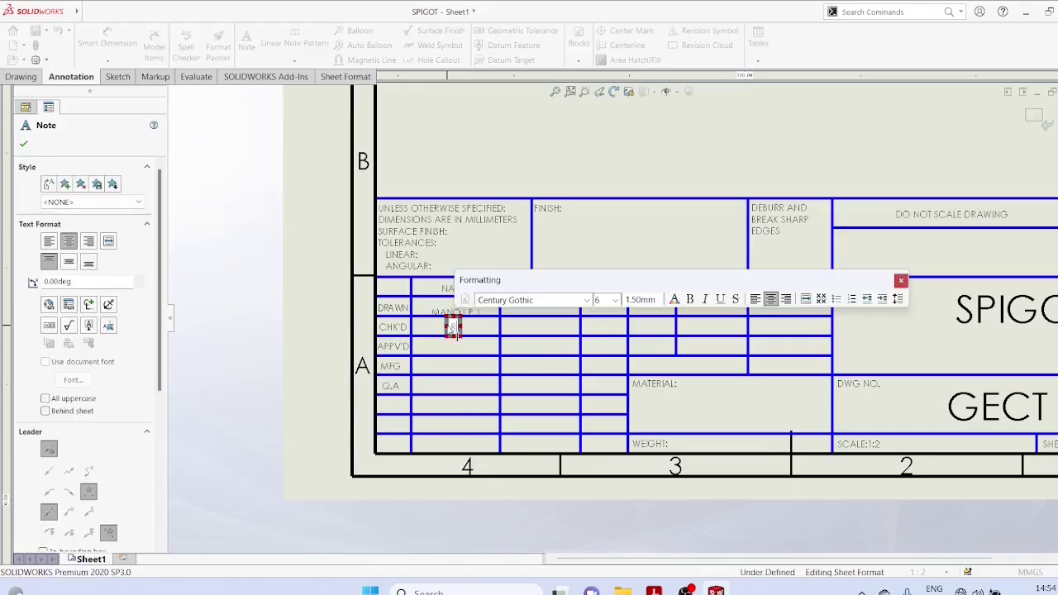
{"action": "type", "text": "ROLL"}
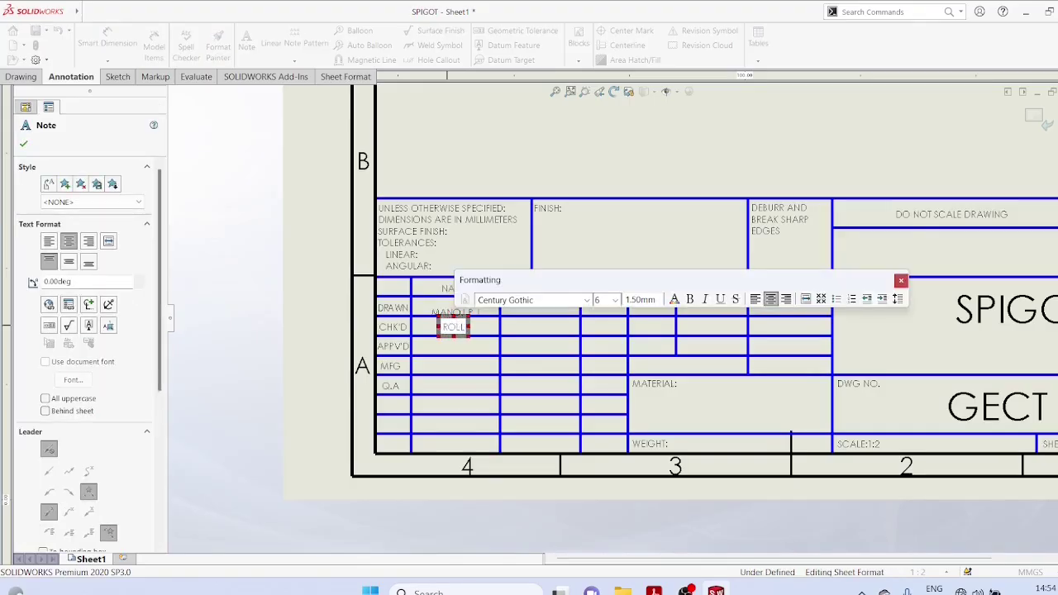
{"action": "key", "text": "Escape"}
{"action": "left_click", "coordinate": [455, 347]}
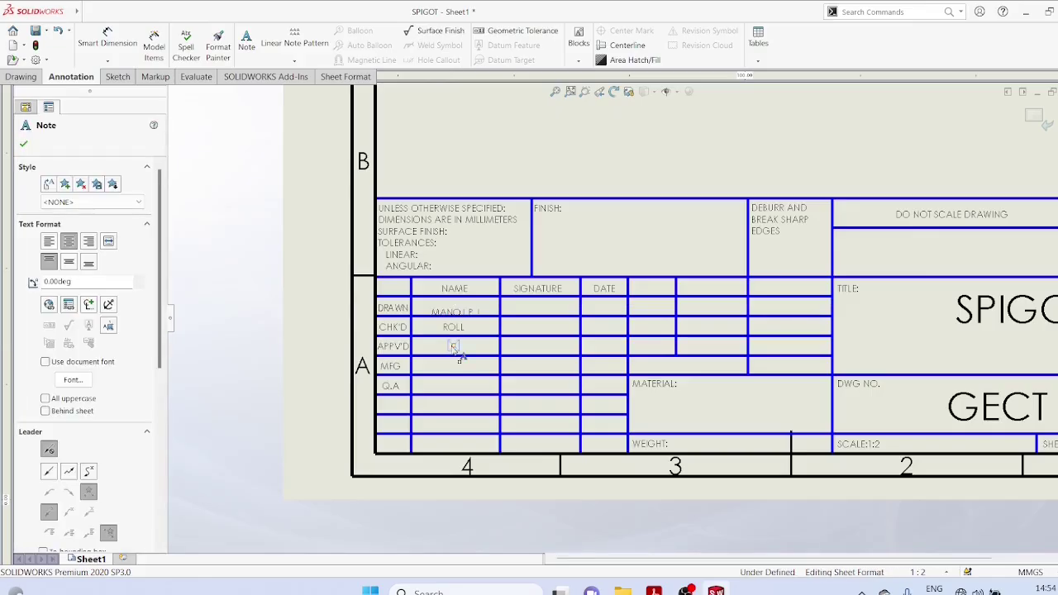
{"action": "left_click", "coordinate": [456, 350]}
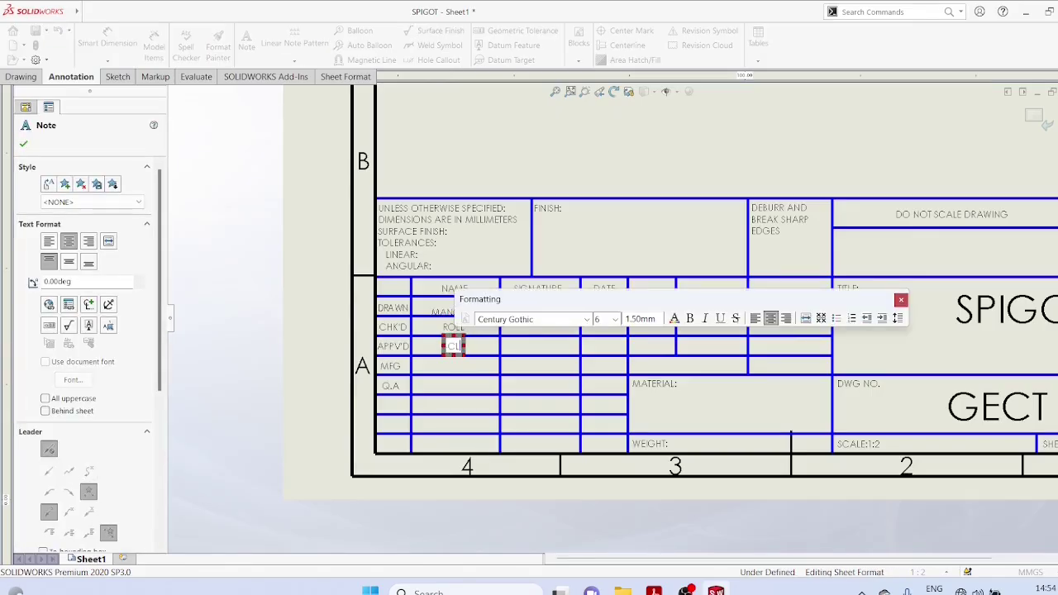
{"action": "type", "text": "CLASS"}
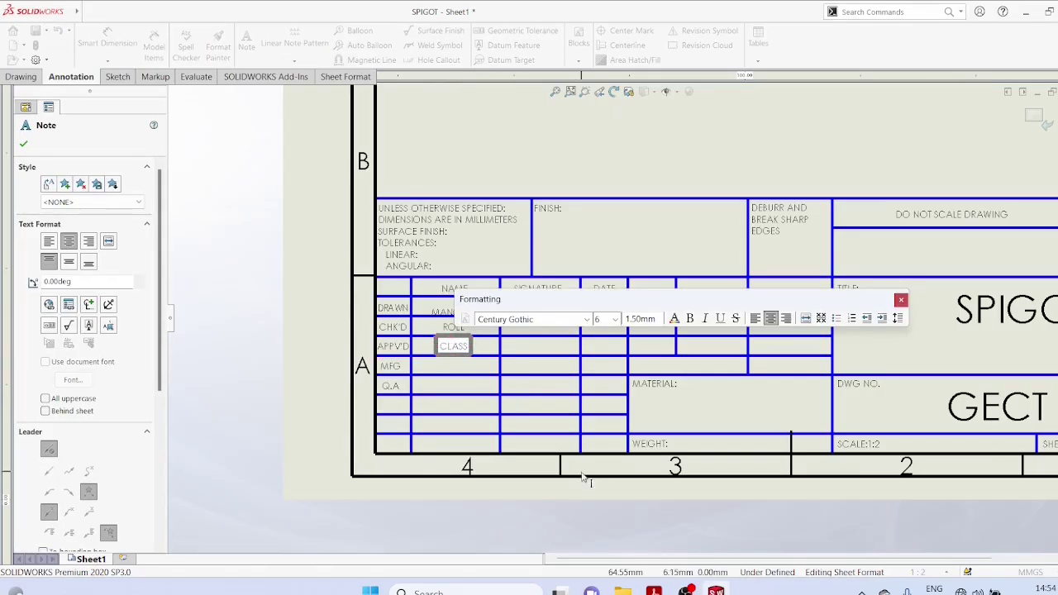
{"action": "key", "text": "Escape"}
{"action": "scroll", "coordinate": [621, 319], "scroll_direction": "up", "scroll_amount": 5}
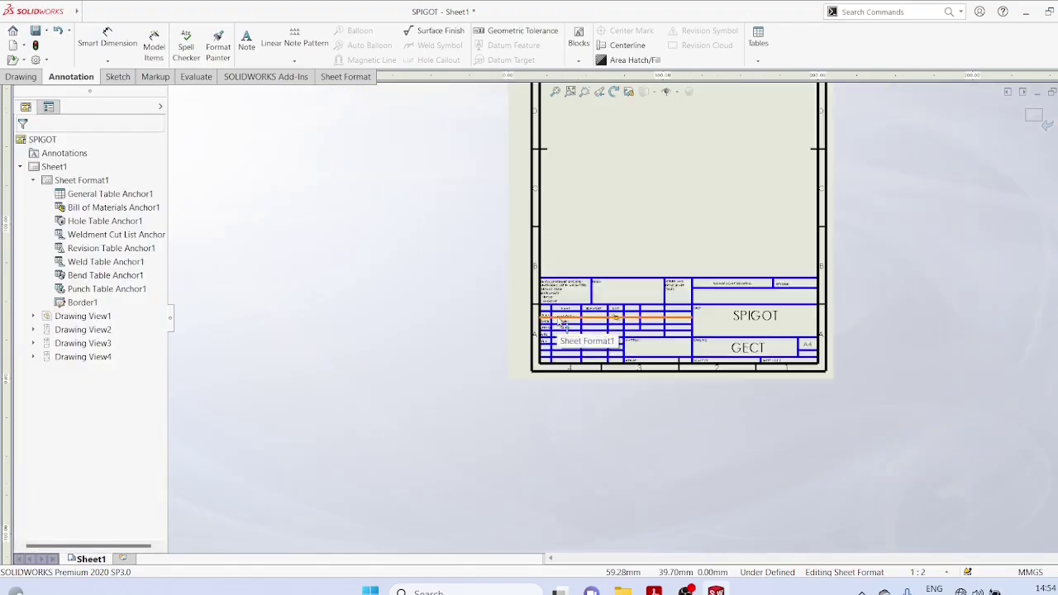
Step: Exit sheet format editing so the drawing views show on the sheet again
{"action": "left_click", "coordinate": [1044, 124]}
{"action": "scroll", "coordinate": [816, 130], "scroll_direction": "down", "scroll_amount": 4}
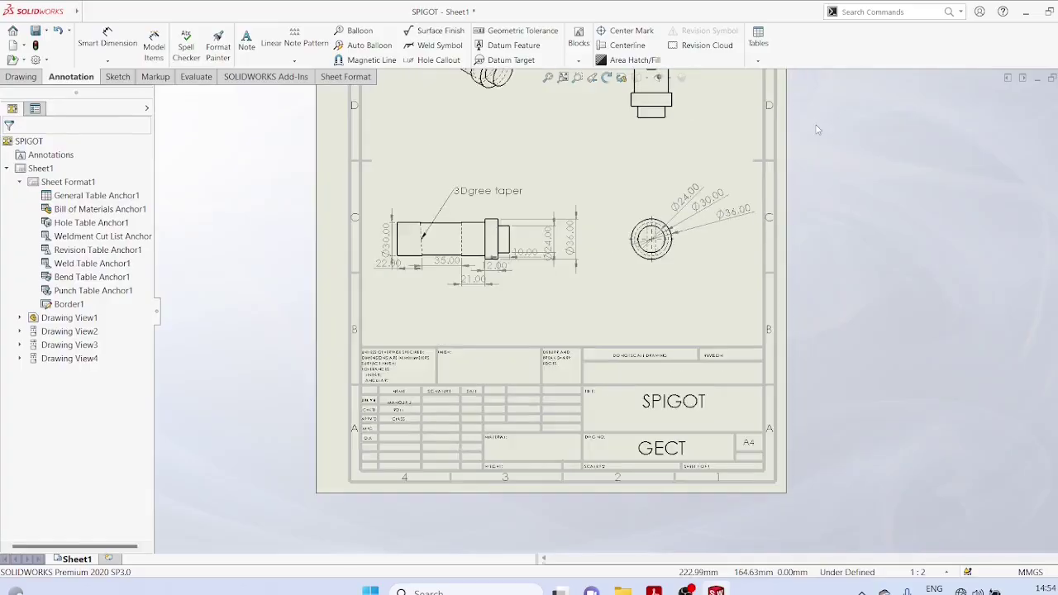
{"action": "scroll", "coordinate": [817, 130], "scroll_direction": "up", "scroll_amount": 2}
Step: Prepare a Save As of SPIGOT as Adobe PDF, updating views, then close the dialog
{"action": "left_click", "coordinate": [46, 30]}
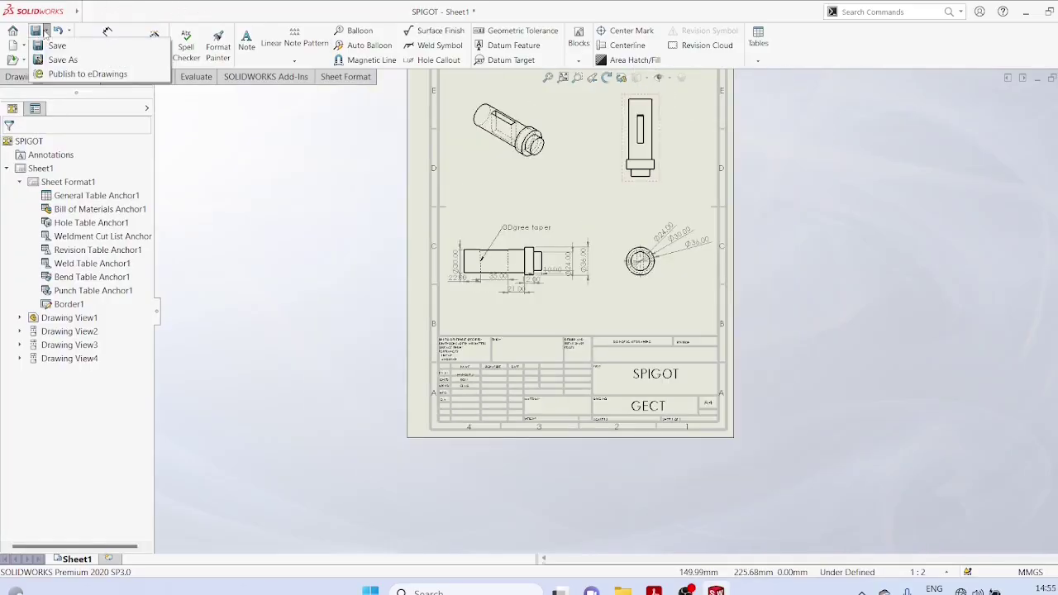
{"action": "left_click", "coordinate": [59, 60]}
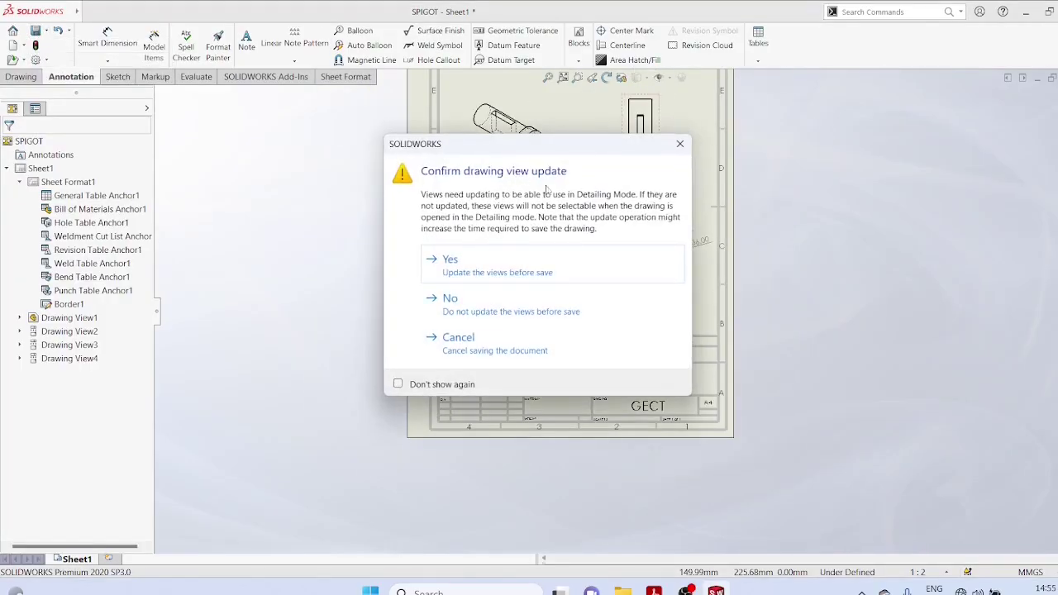
{"action": "left_click", "coordinate": [514, 263]}
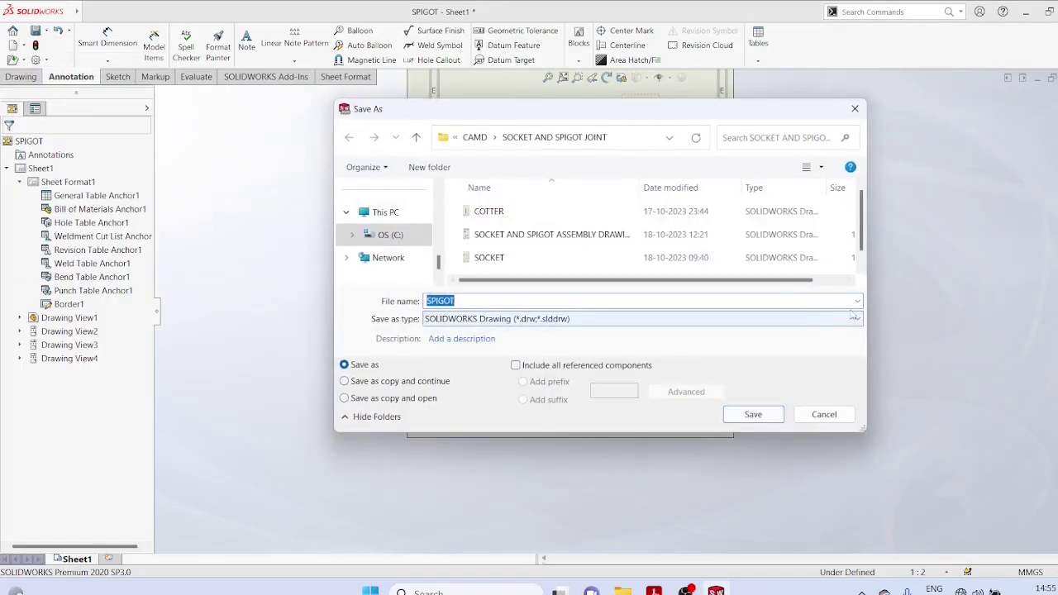
{"action": "left_click", "coordinate": [857, 321]}
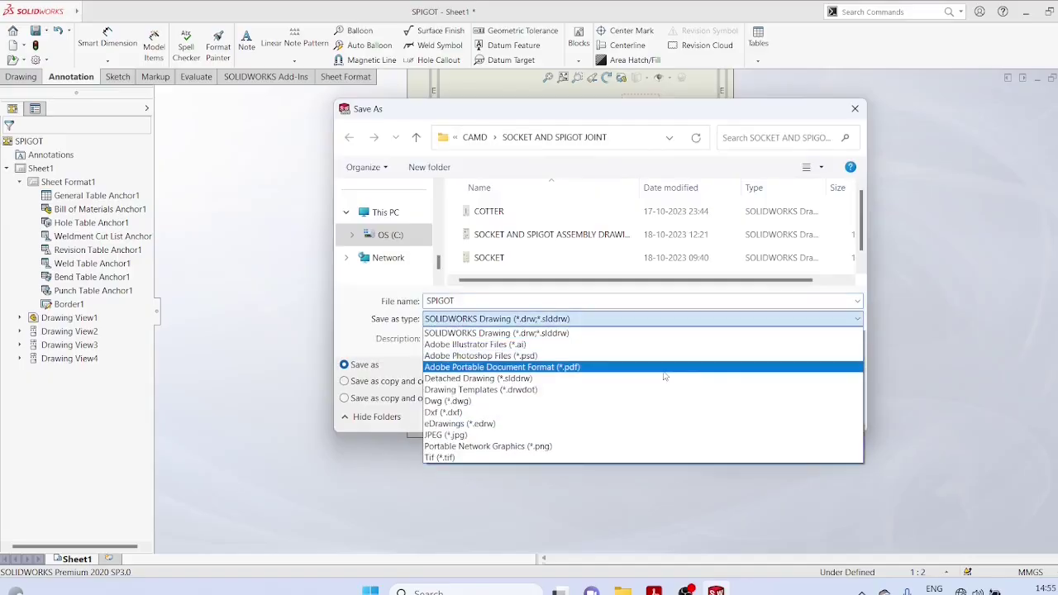
{"action": "left_click", "coordinate": [744, 366]}
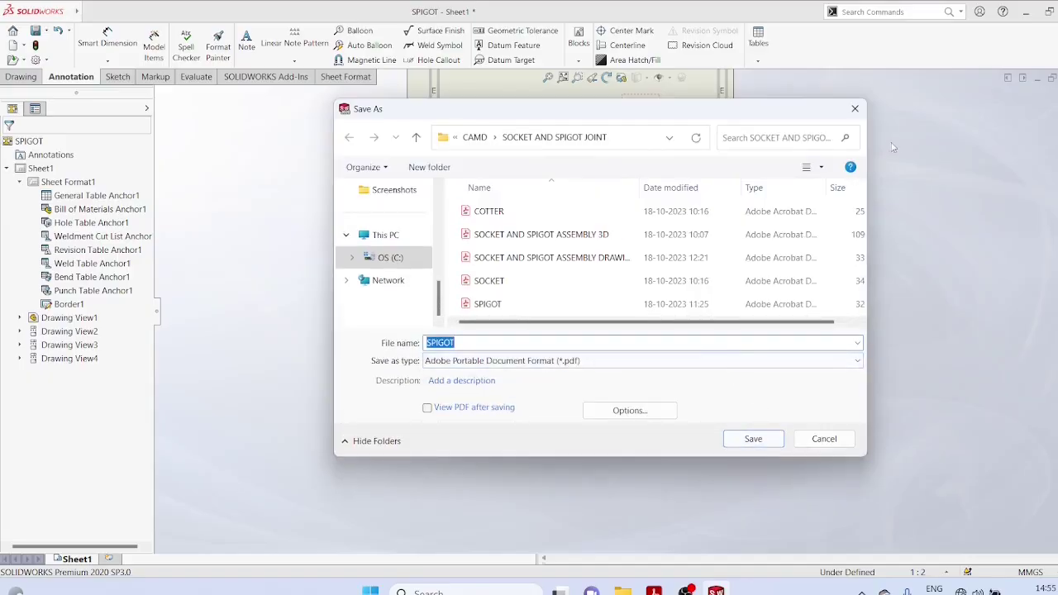
{"action": "left_click", "coordinate": [855, 109]}
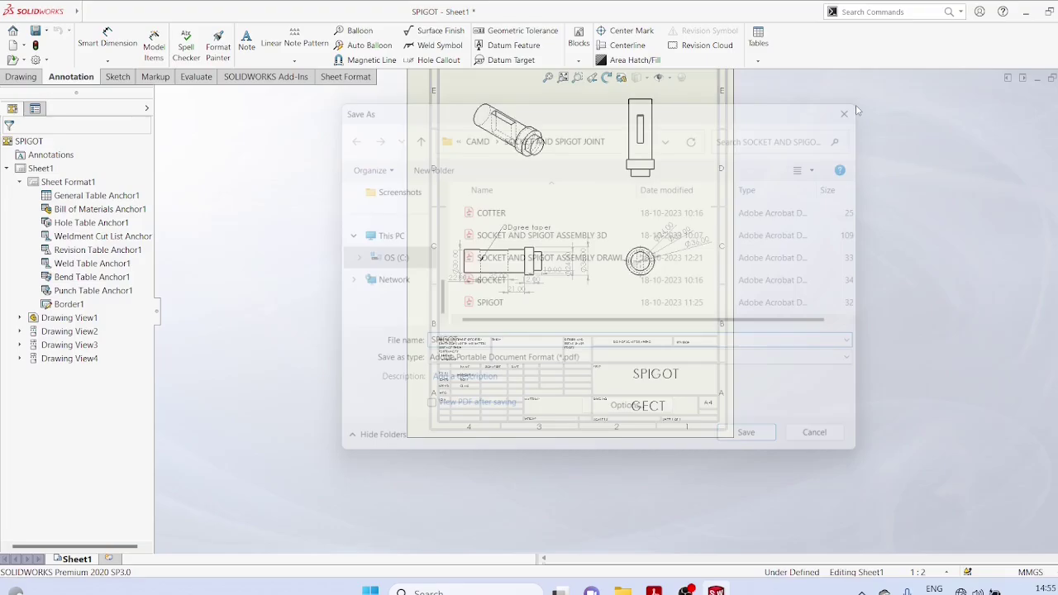